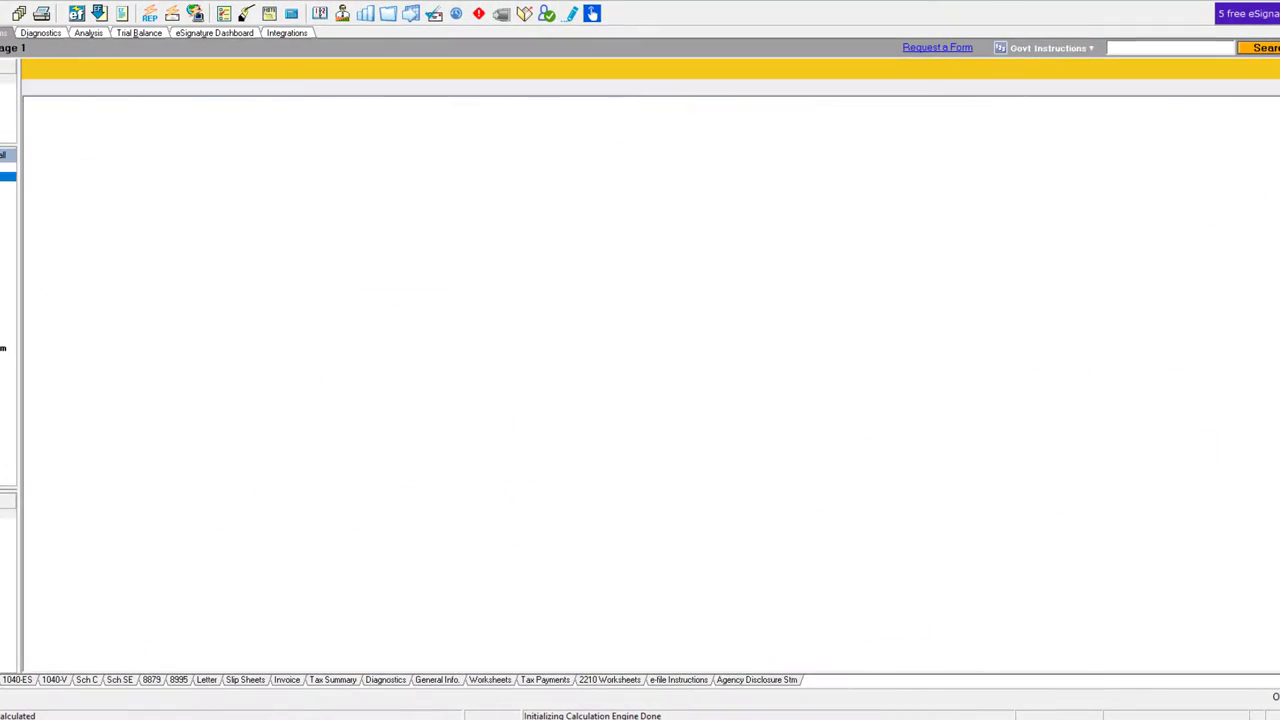
# Review the single filer's Form 1040 from the personal information through the income lines.
pyautogui.scroll(-1, 1018, 404)
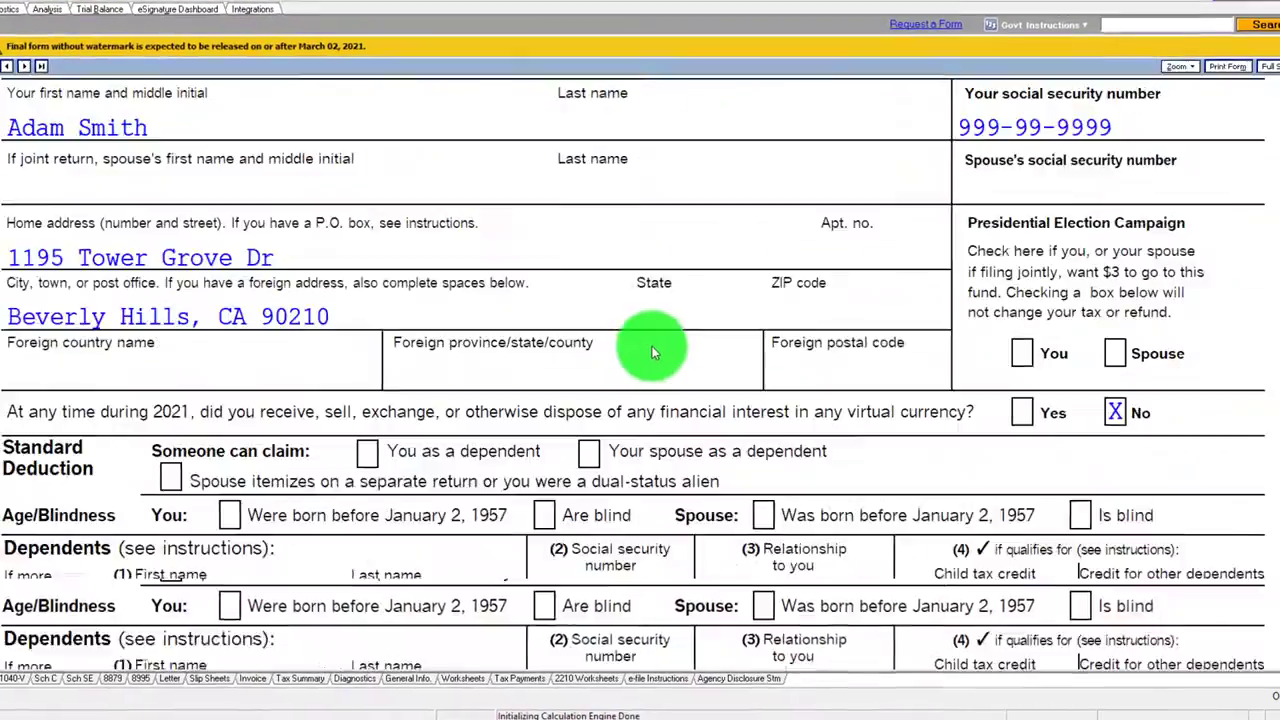
pyautogui.scroll(-5, 651, 349)
pyautogui.scroll(-3, 630, 340)
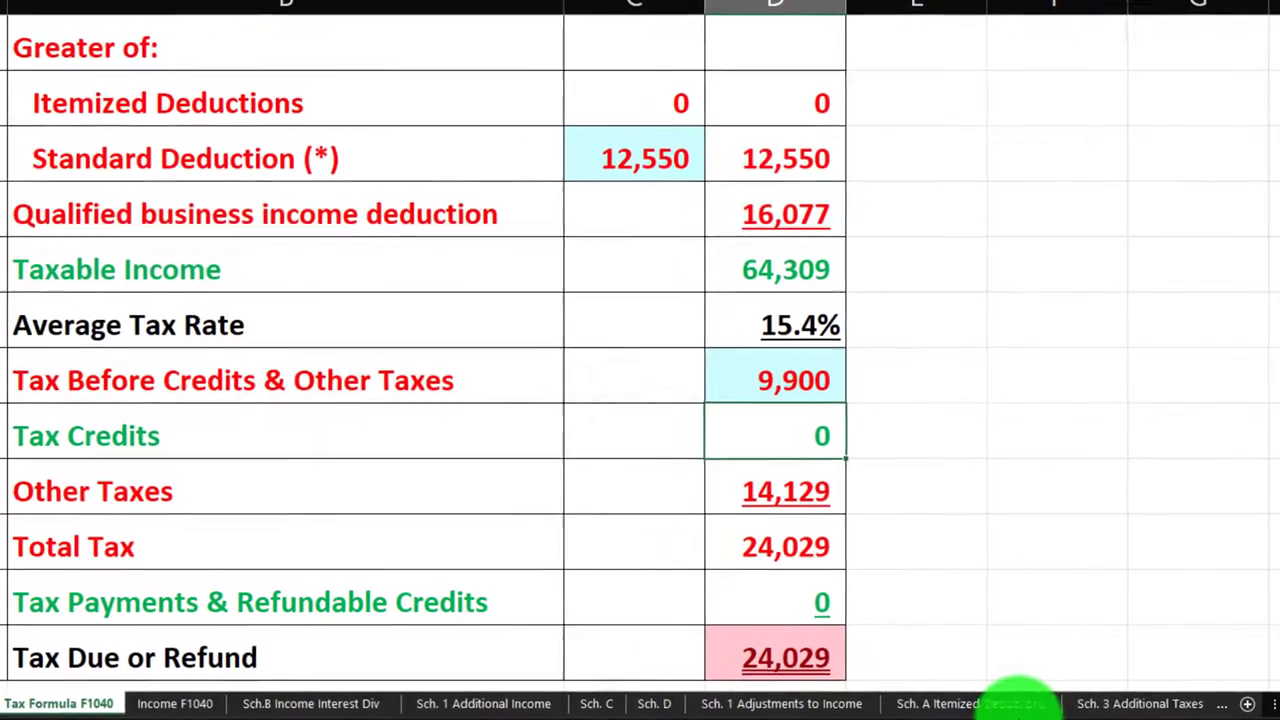
# Examine the Schedule C net income that feeds the Income line of the Excel tax formula worksheet.
pyautogui.scroll(2, 786, 546)
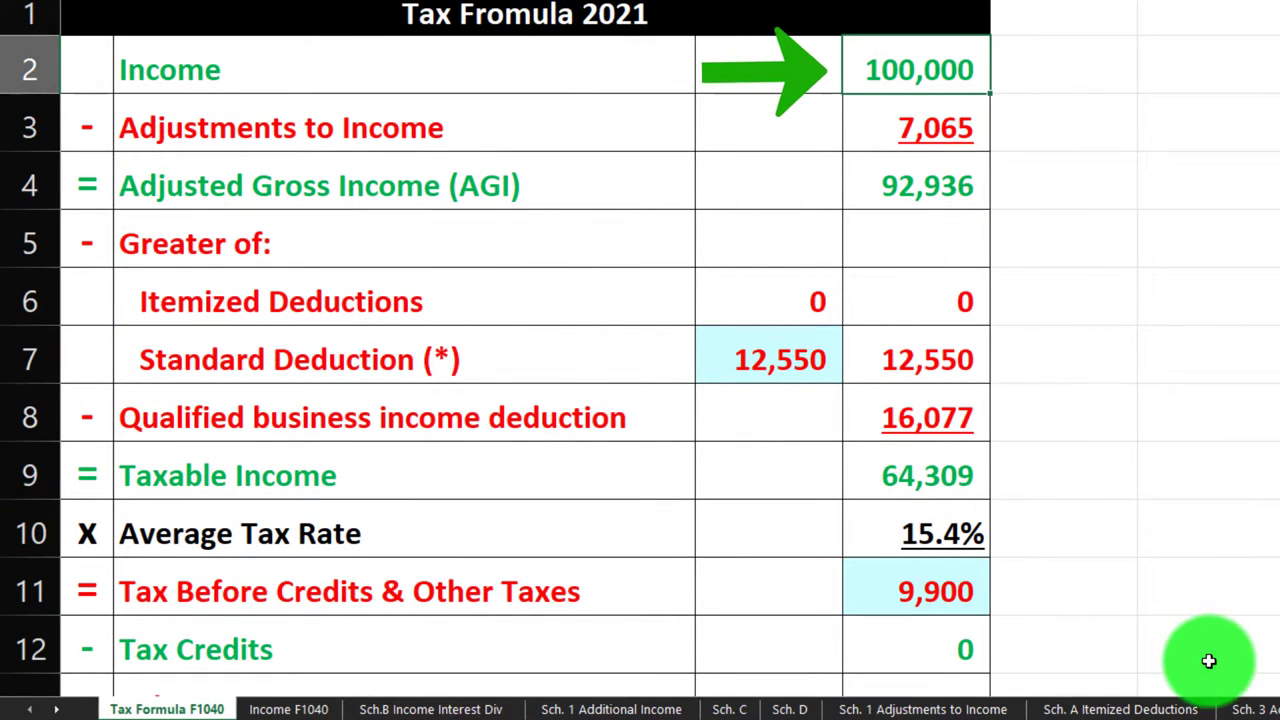
pyautogui.click(56, 709)
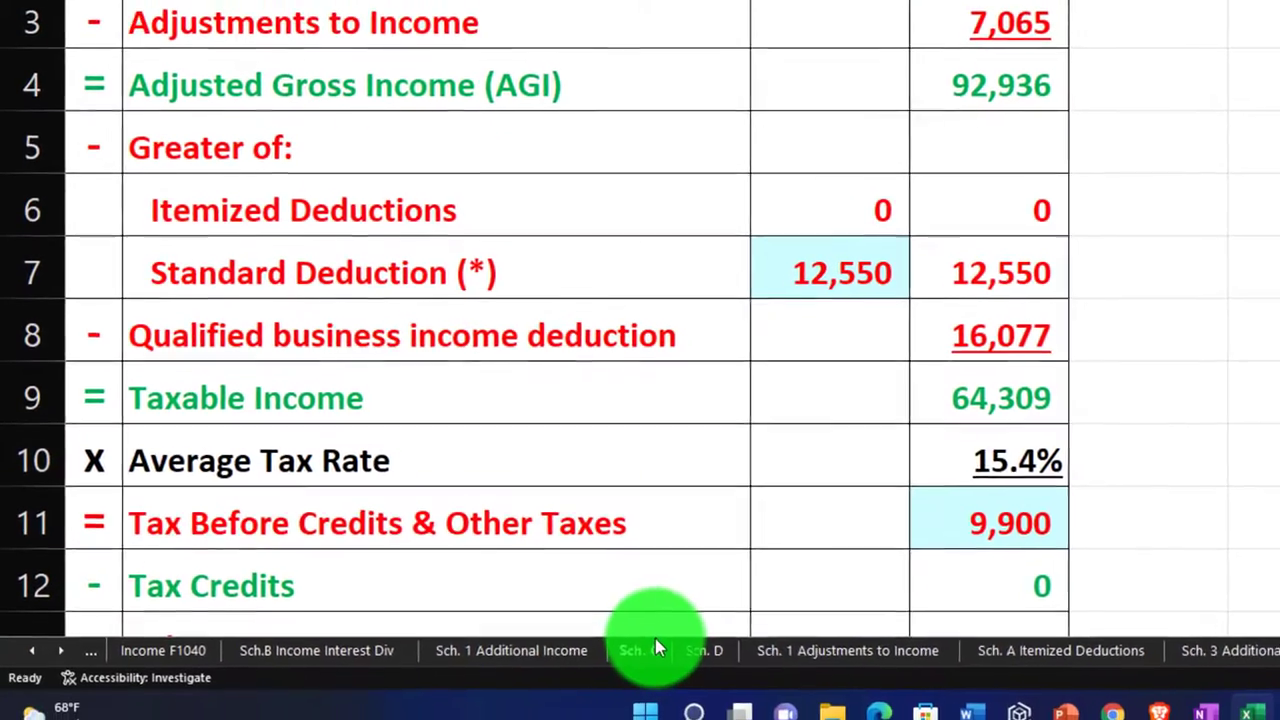
pyautogui.click(656, 644)
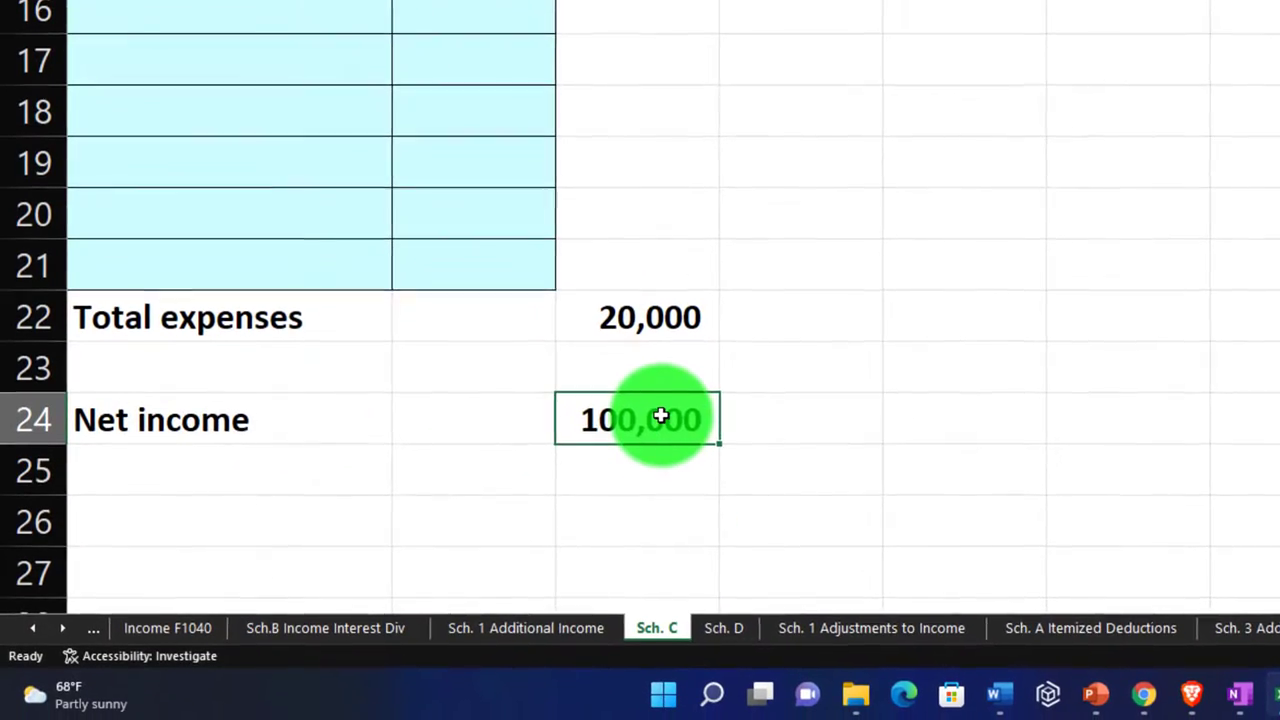
pyautogui.click(37, 628)
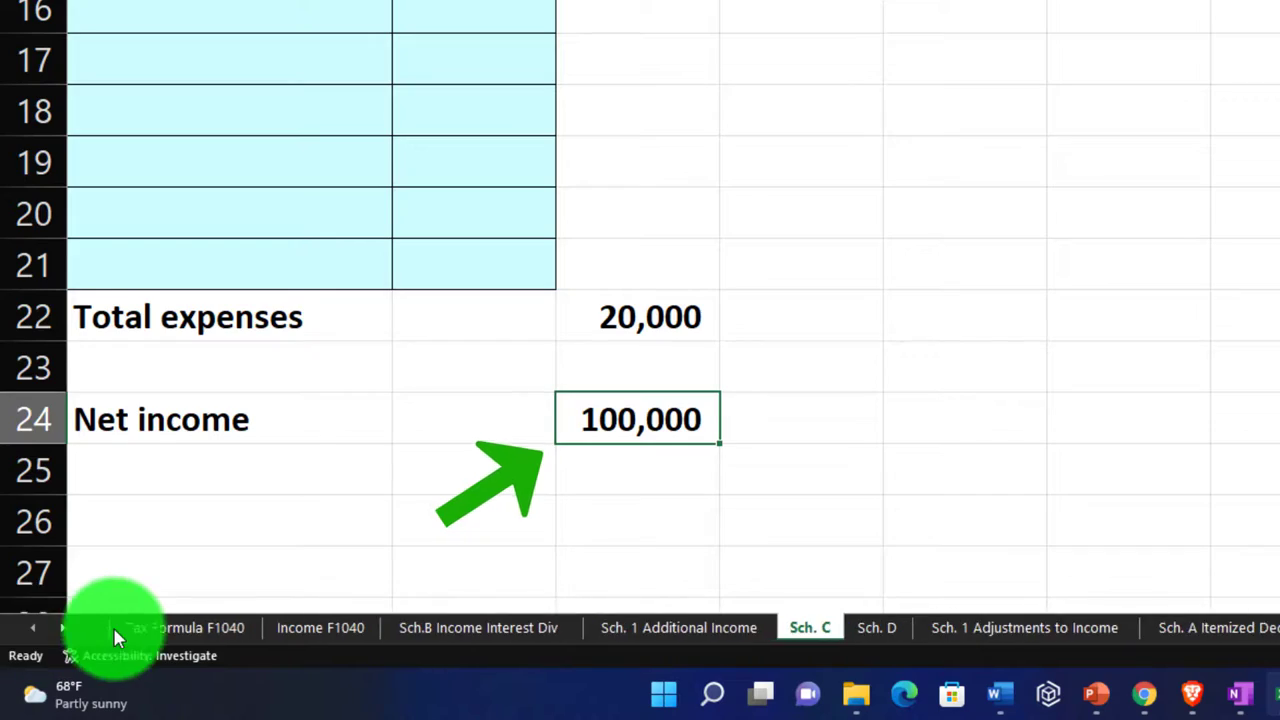
pyautogui.click(113, 627)
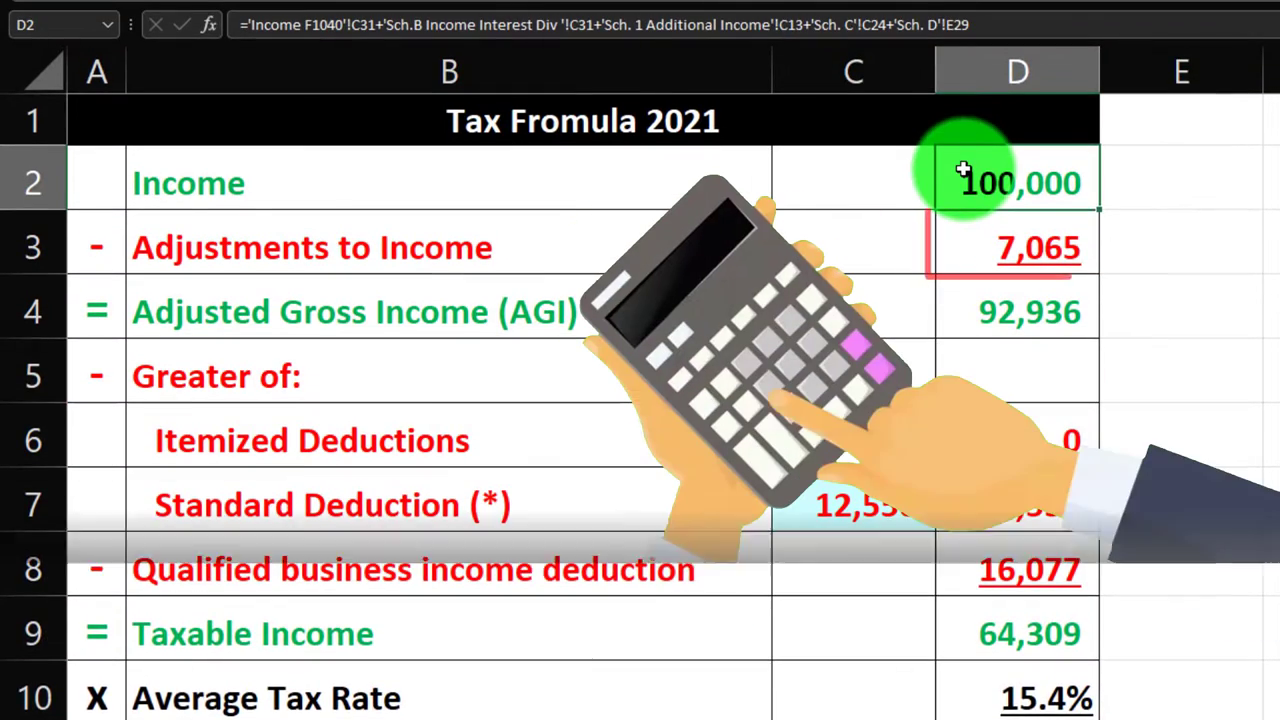
# Trace the self-employment tax through the Other Taxes and Adjustments to Income lines and their supporting schedules.
pyautogui.click(980, 231)
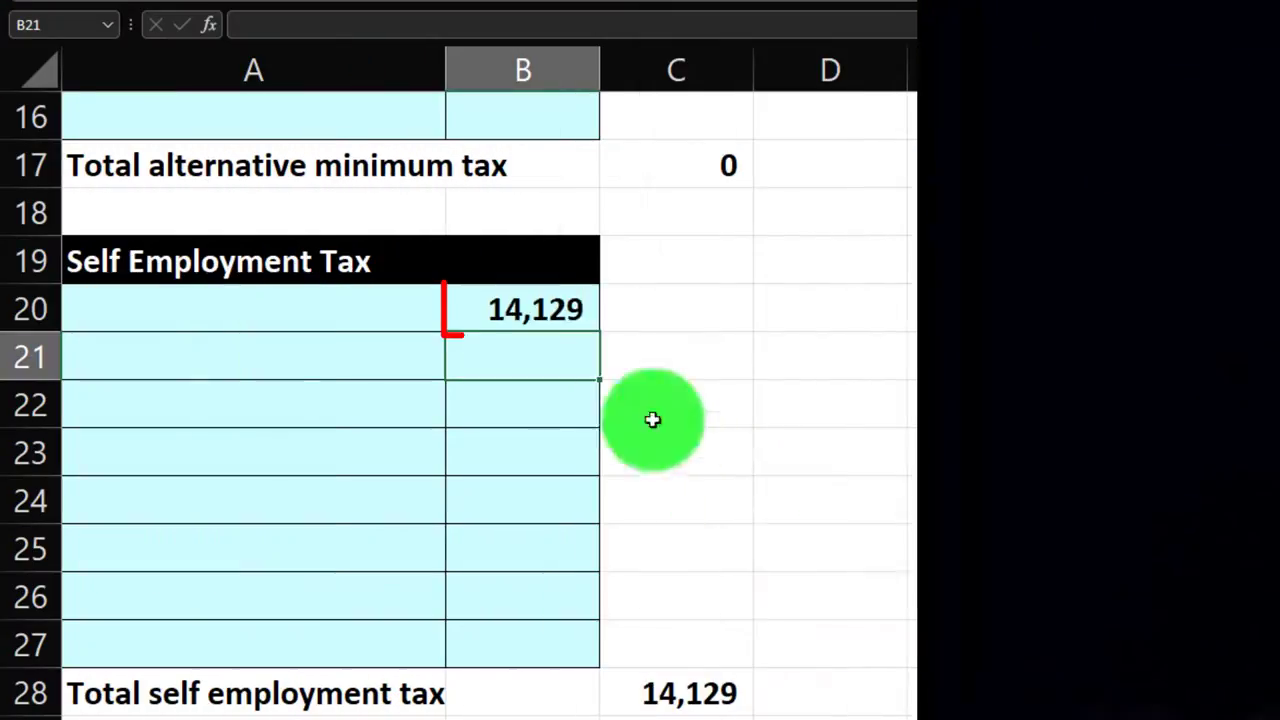
pyautogui.click(540, 313)
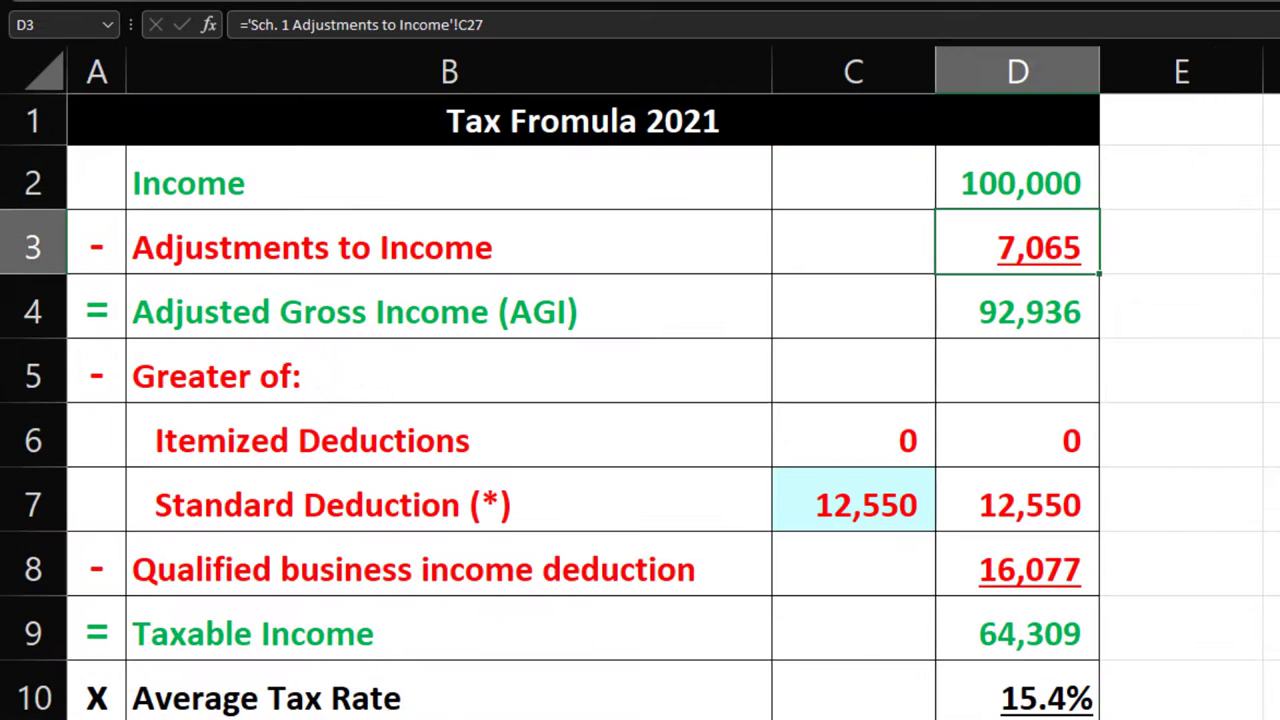
pyautogui.scroll(-2, 950, 618)
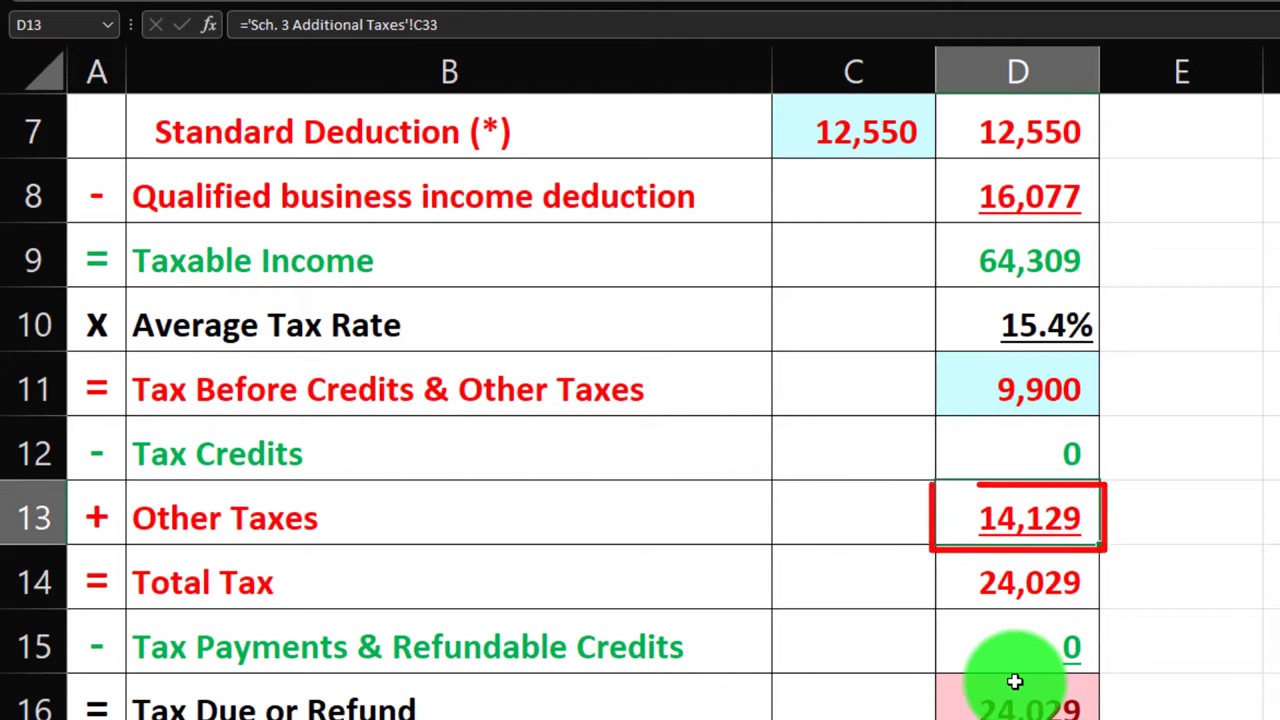
pyautogui.scroll(2, 1008, 680)
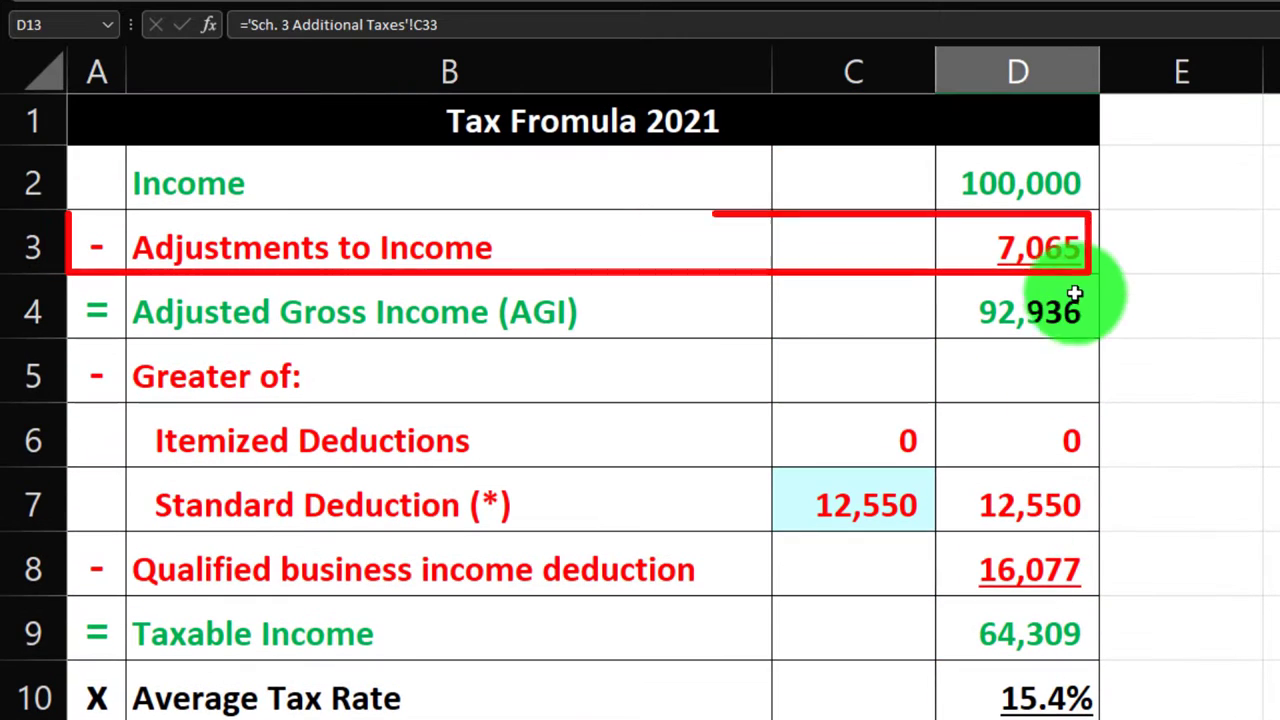
pyautogui.click(1053, 263)
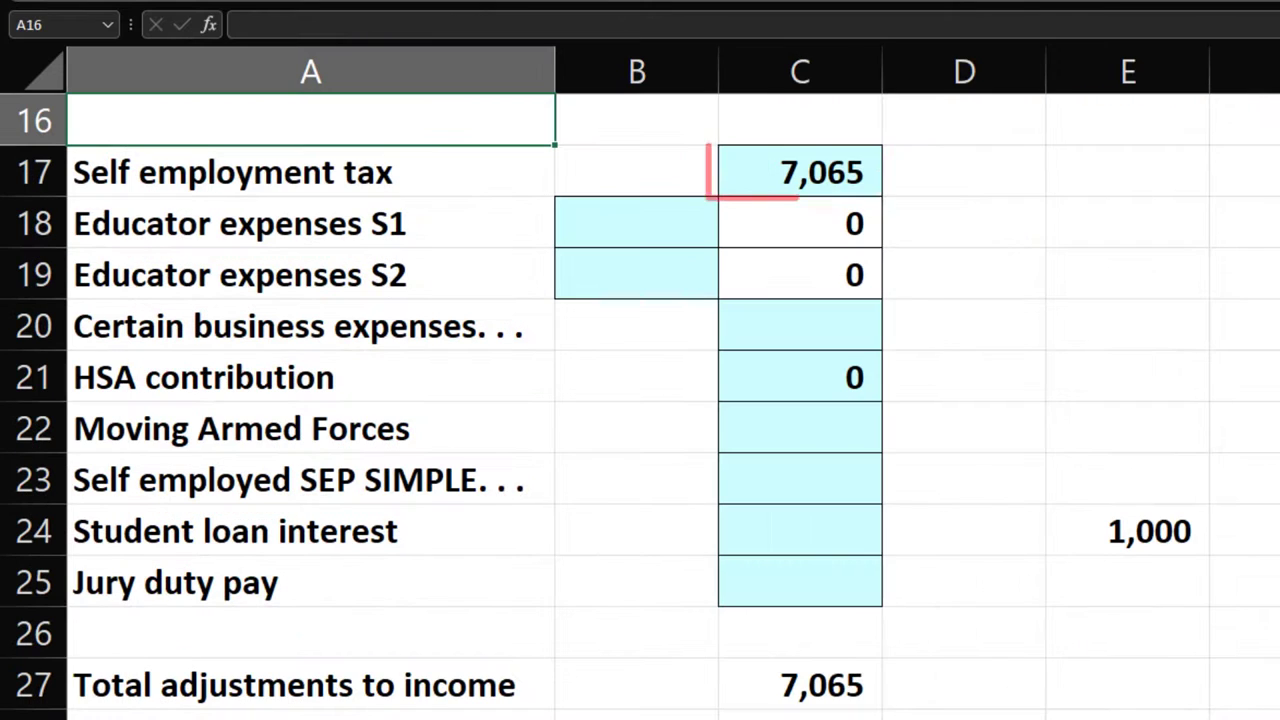
pyautogui.click(835, 155)
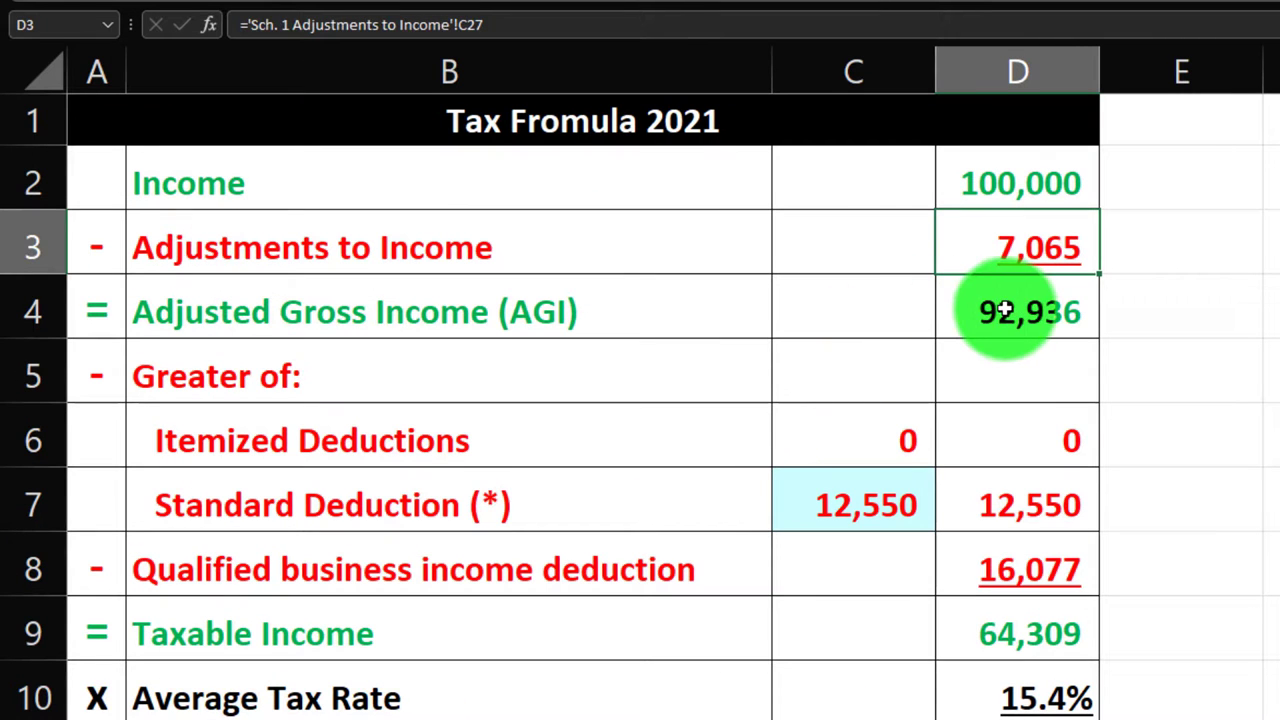
# Inspect the adjusted gross income, standard deduction and qualified business income deduction cells of the tax formula.
pyautogui.click(1000, 310)
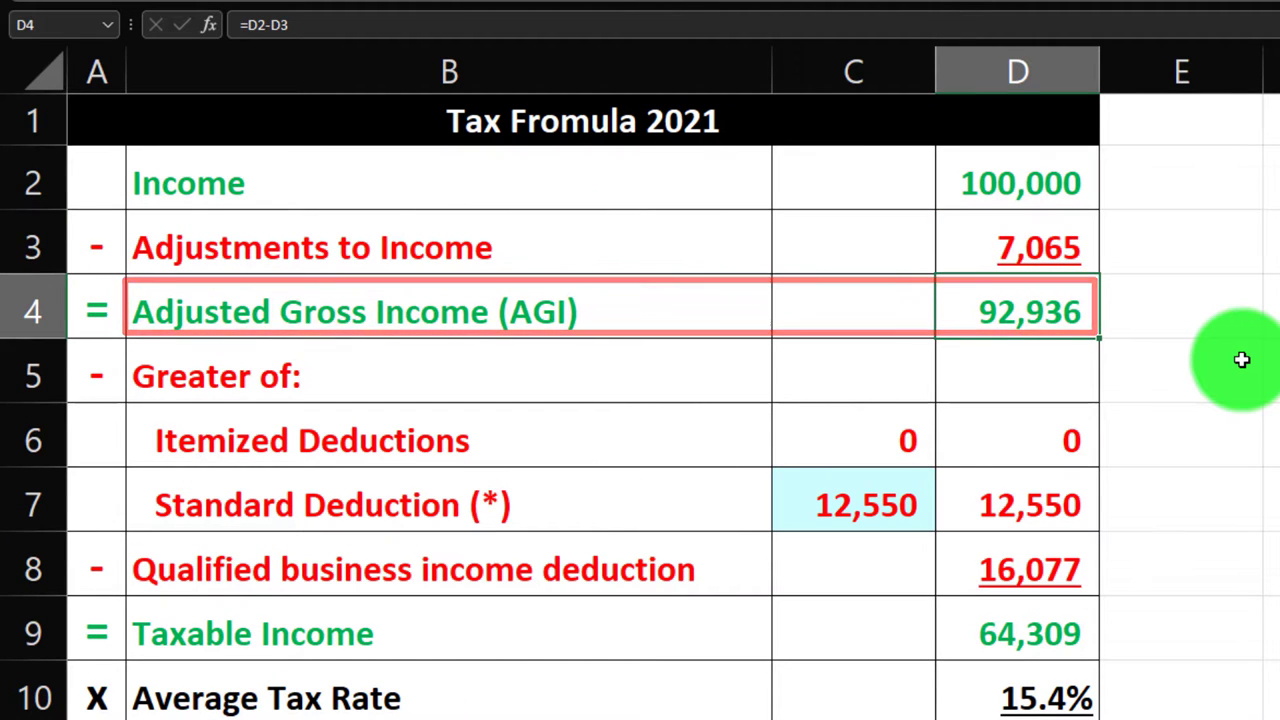
pyautogui.press('Down')
pyautogui.press('Down')
pyautogui.press('Down')
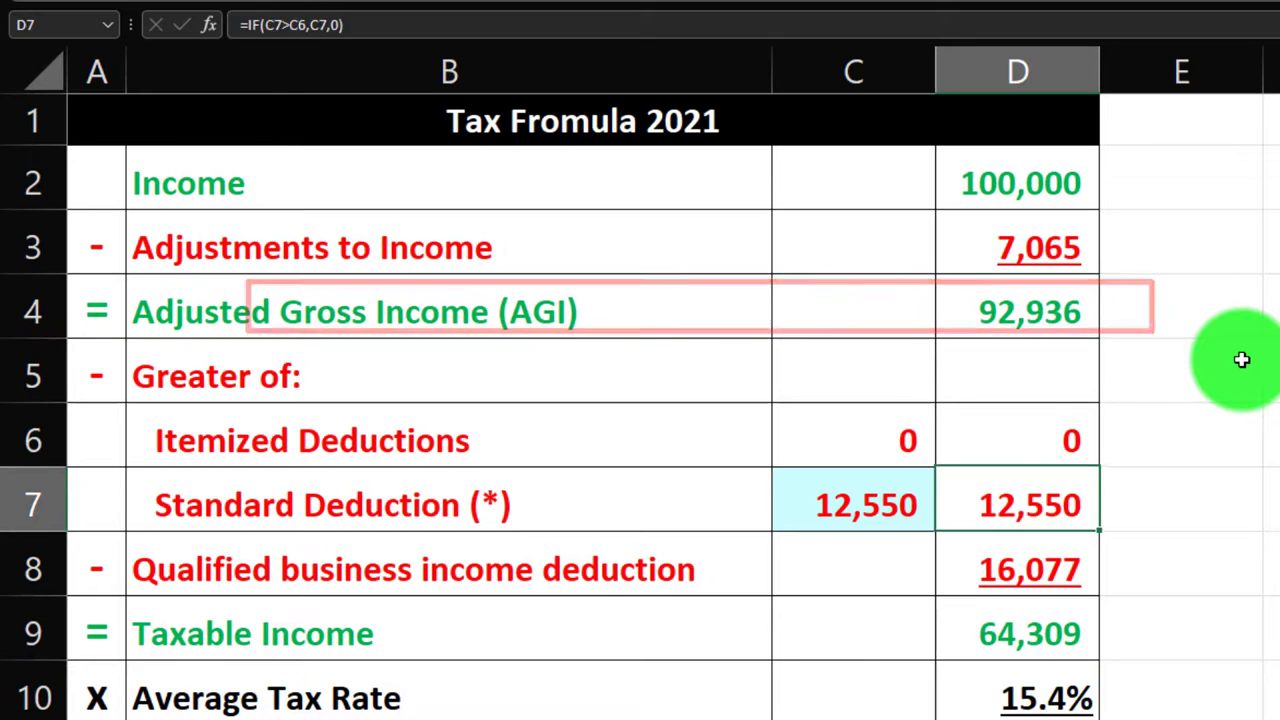
pyautogui.press('Left')
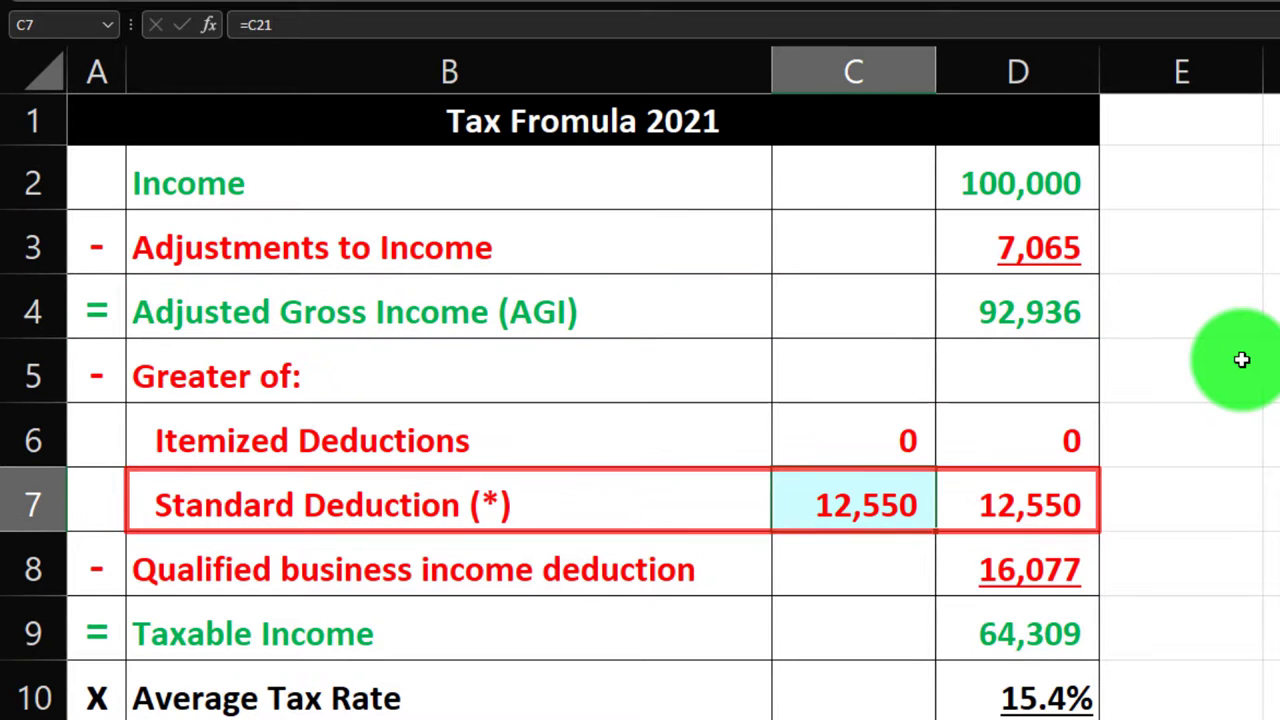
pyautogui.press('Down')
pyautogui.press('Right')
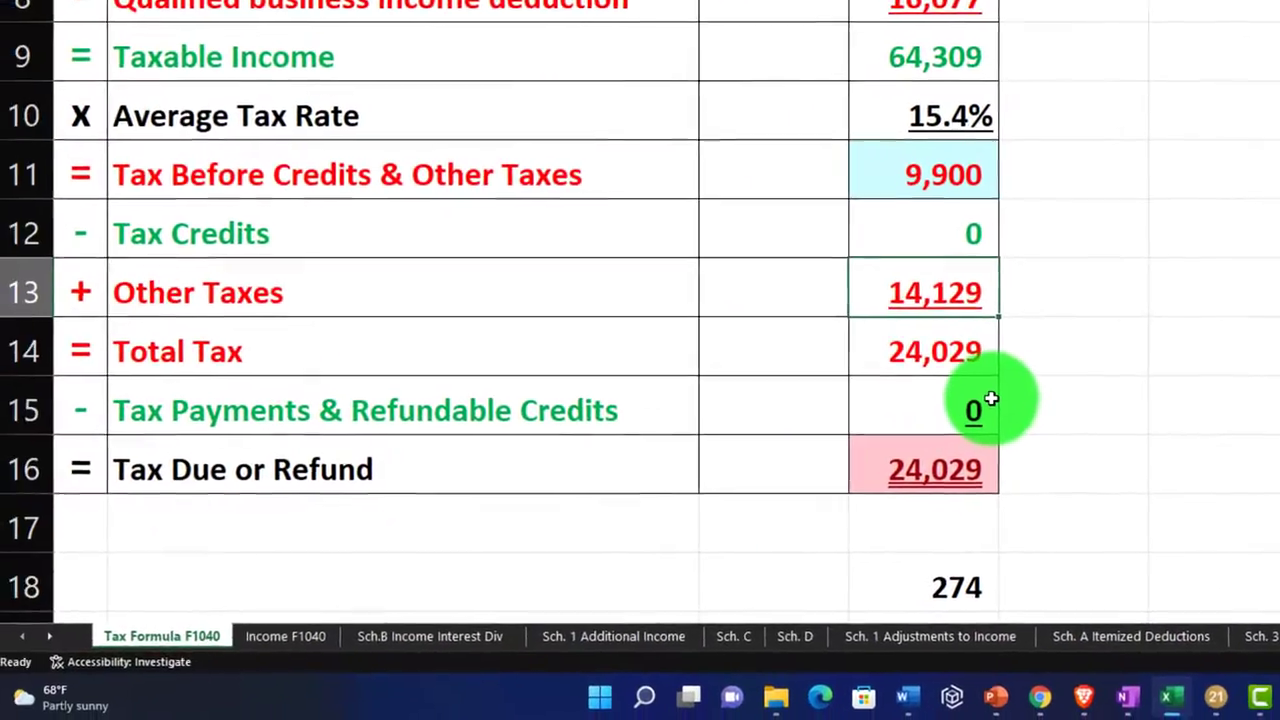
# Switch to Lacerte, set the client's filing status to Married filing jointly, and display the updated Form 1040.
pyautogui.click(1140, 694)
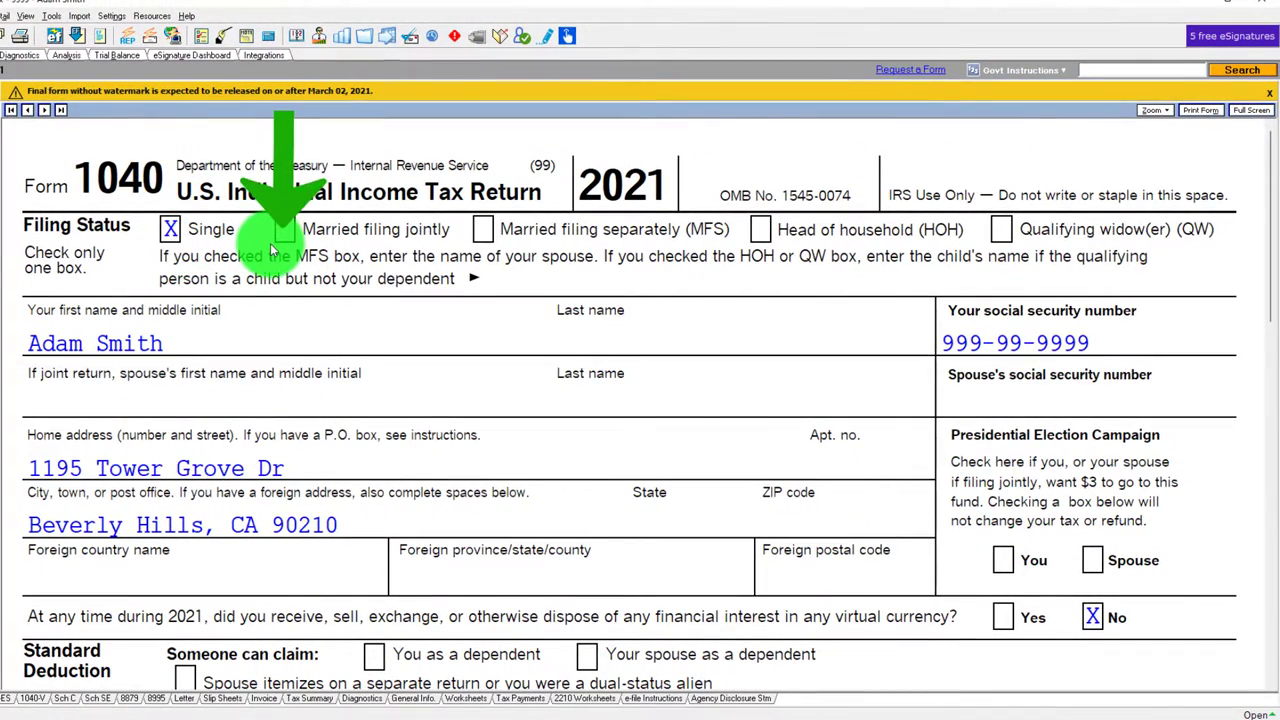
pyautogui.click(57, 109)
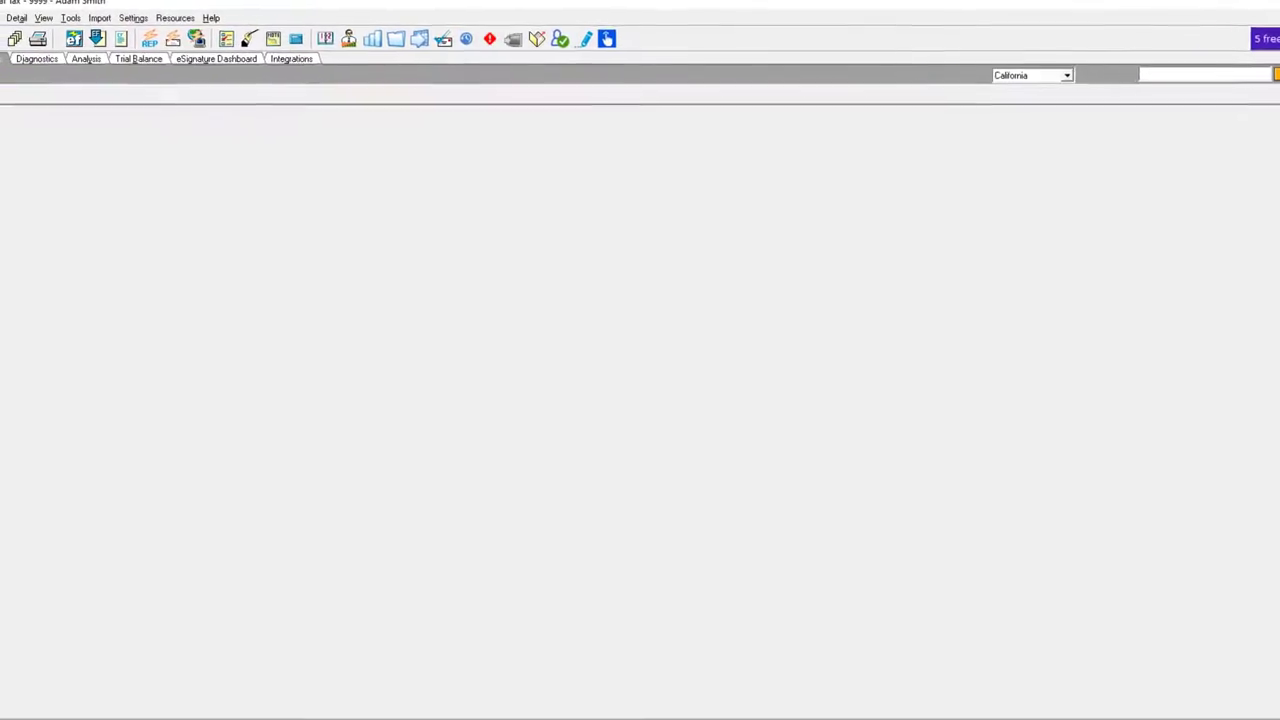
pyautogui.press('Return')
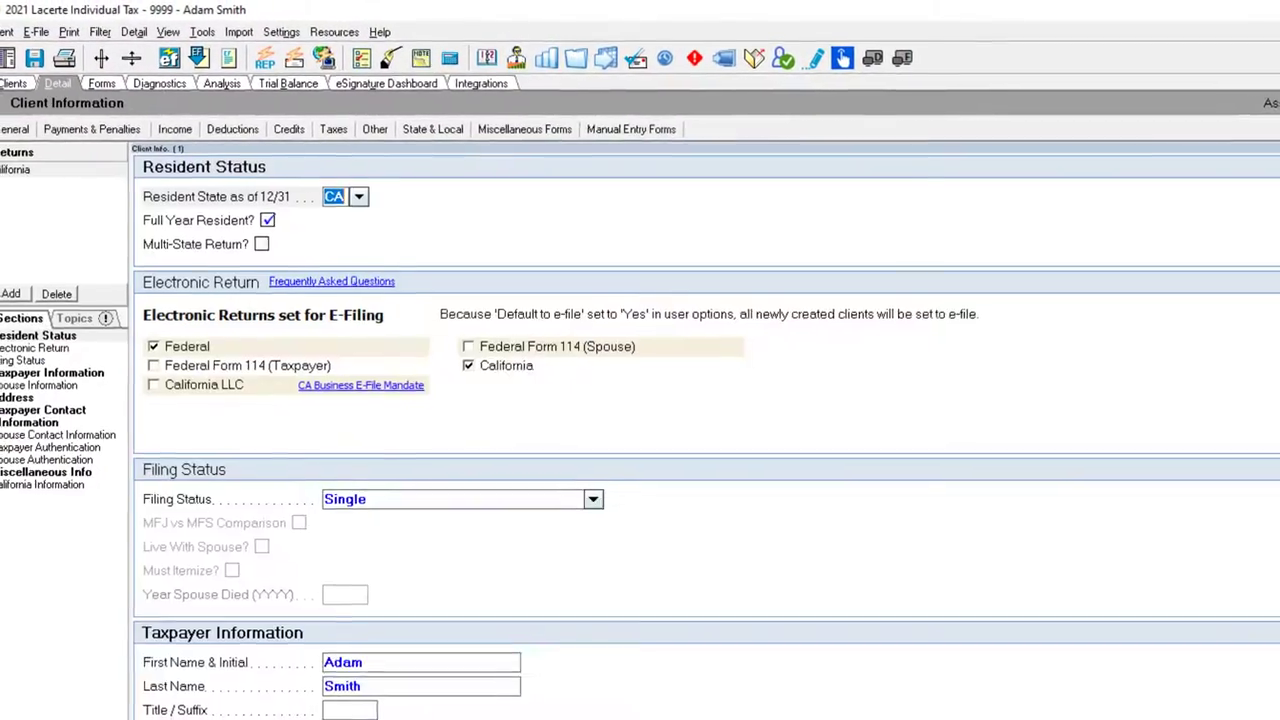
pyautogui.click(581, 504)
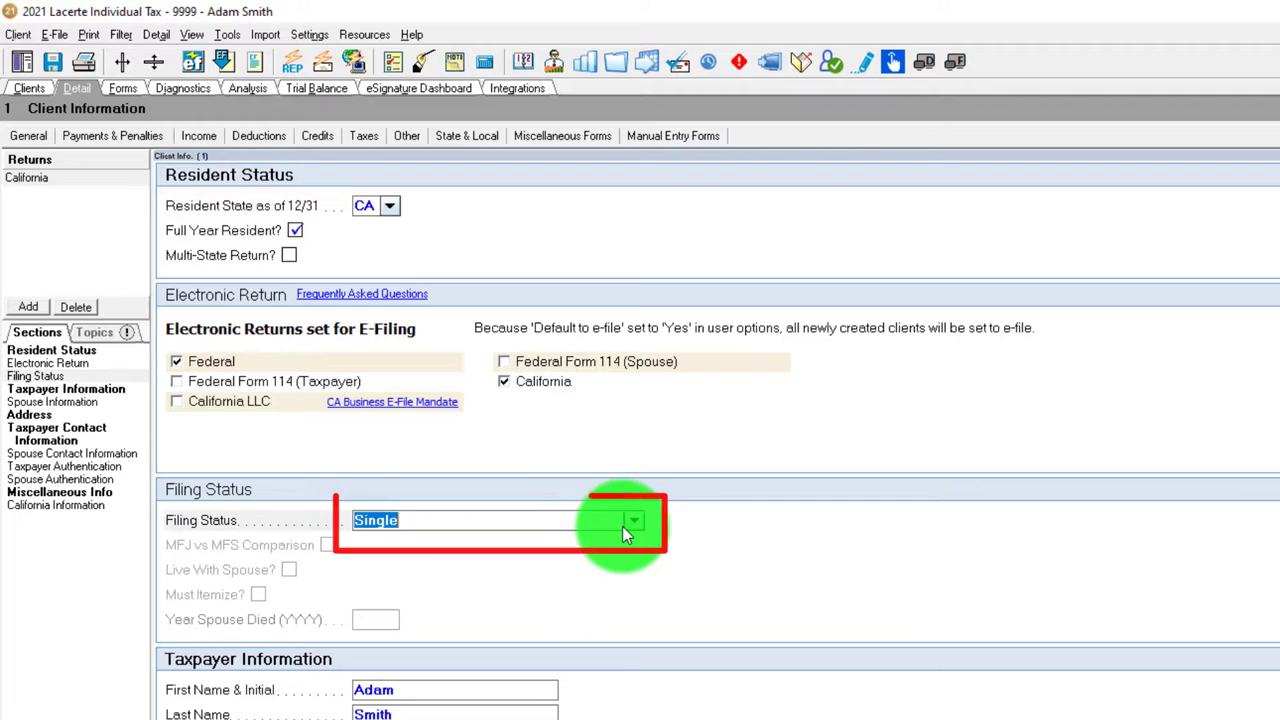
pyautogui.click(633, 520)
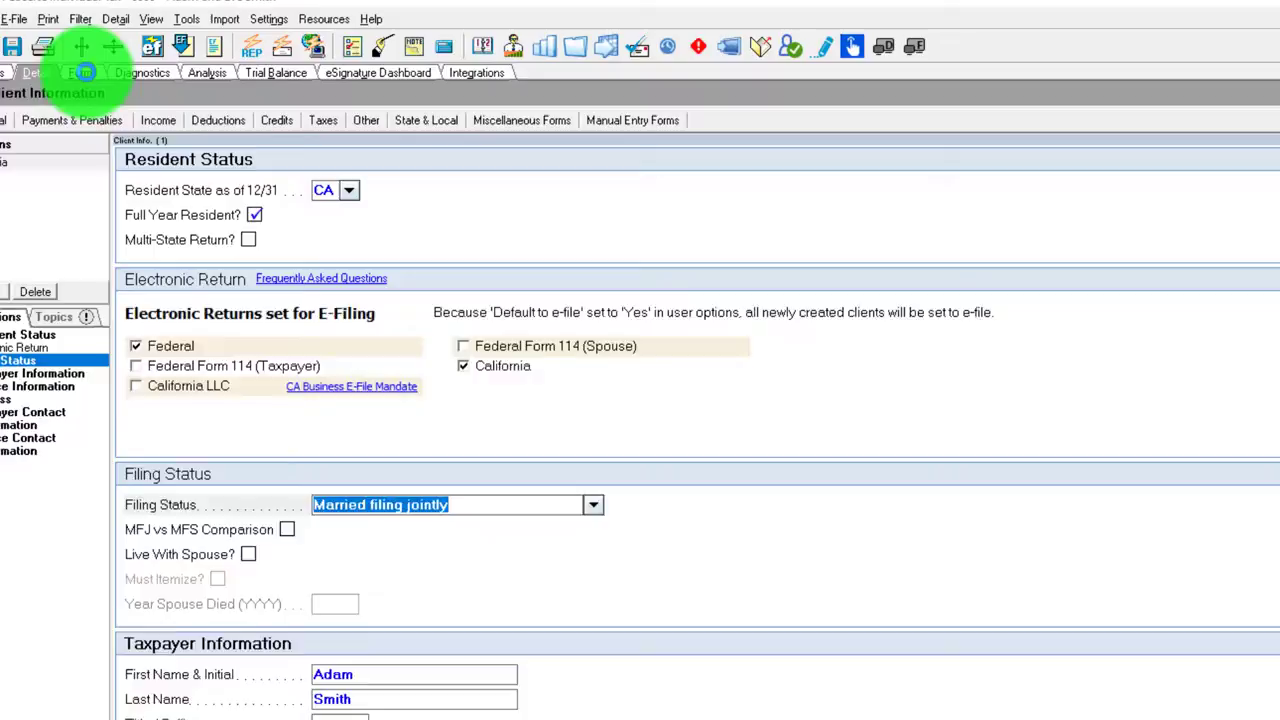
pyautogui.click(123, 88)
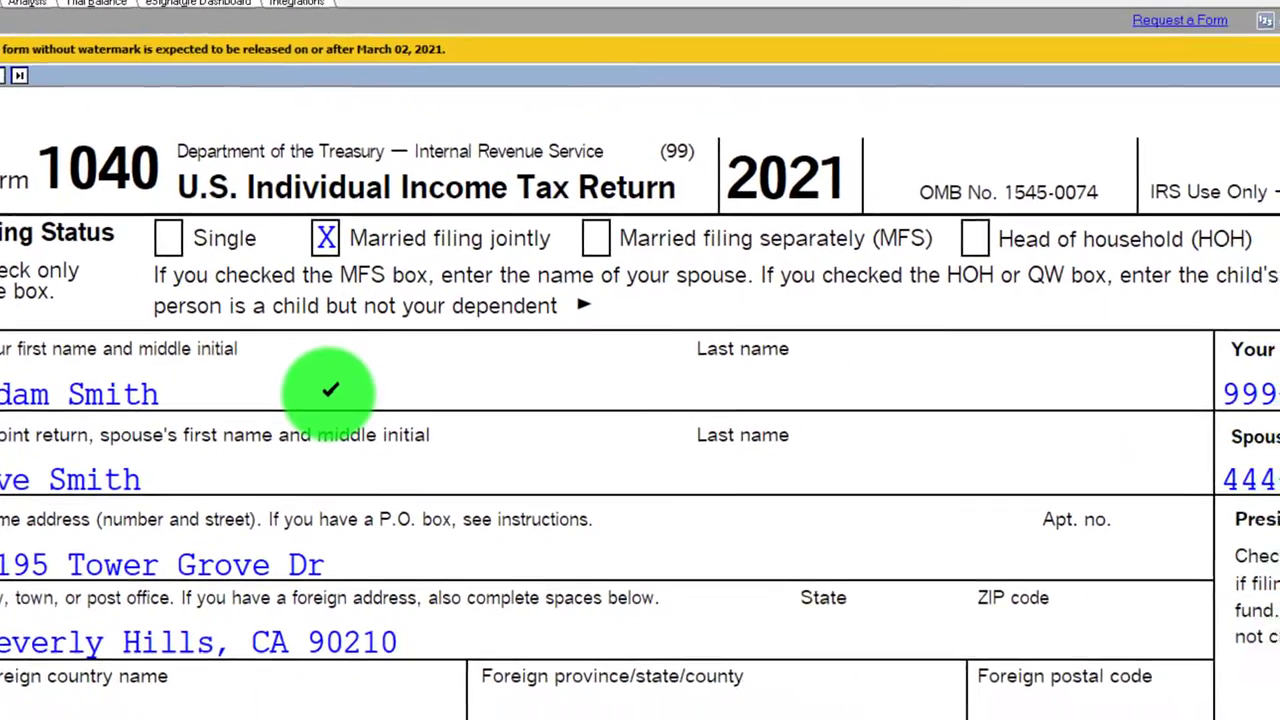
# Review the joint return's Form 1040, Schedule C and Schedule SE for income, self-employment tax and deductions.
pyautogui.scroll(-8, 393, 416)
pyautogui.scroll(-5, 88, 289)
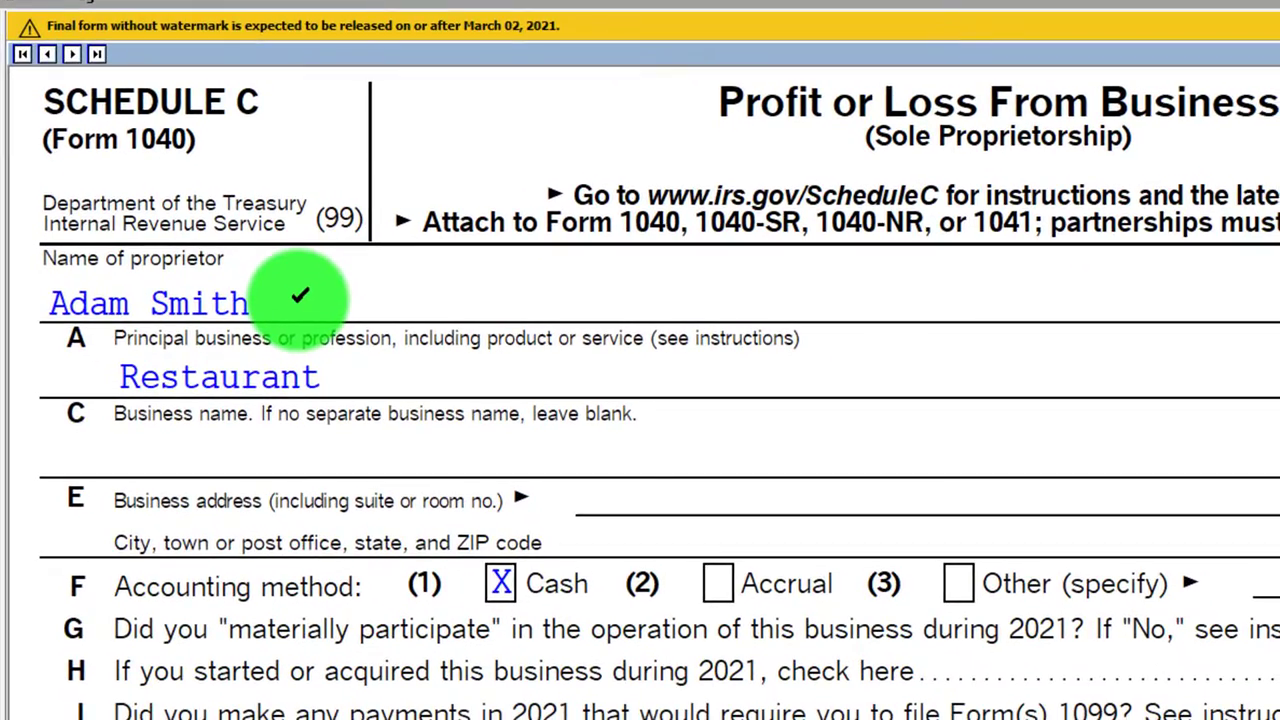
pyautogui.scroll(-5, 300, 295)
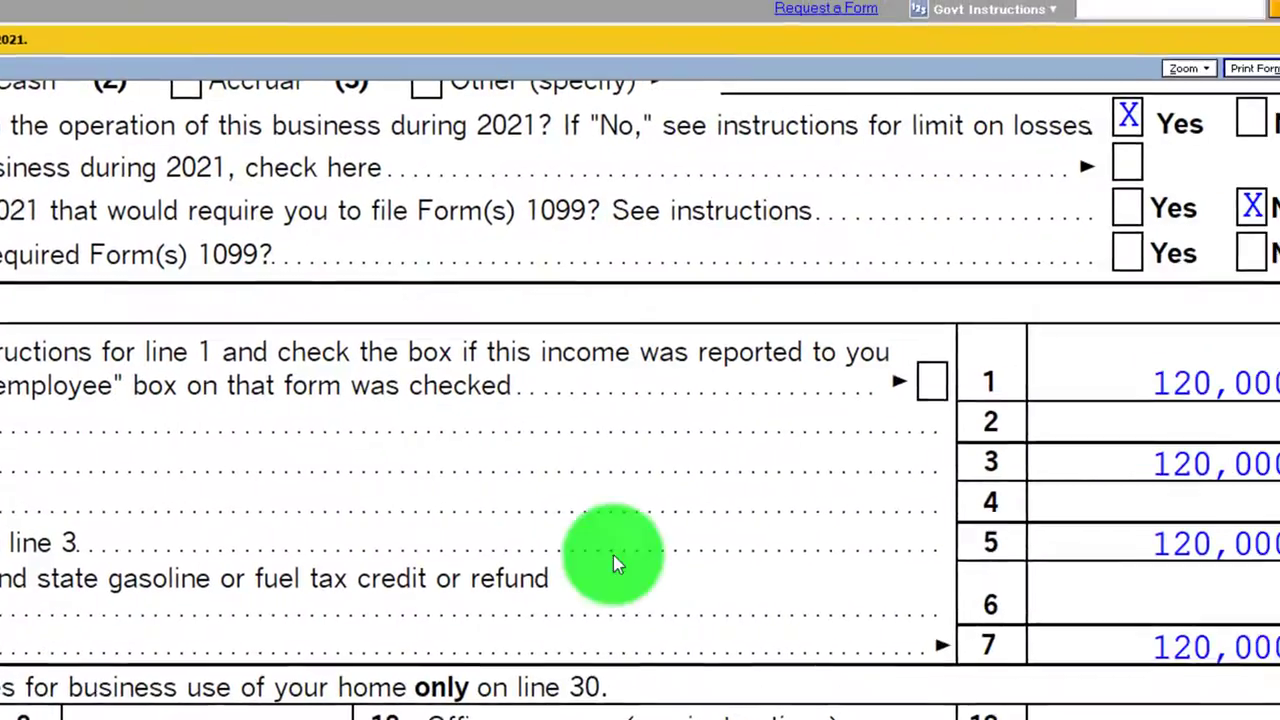
pyautogui.scroll(-8, 931, 400)
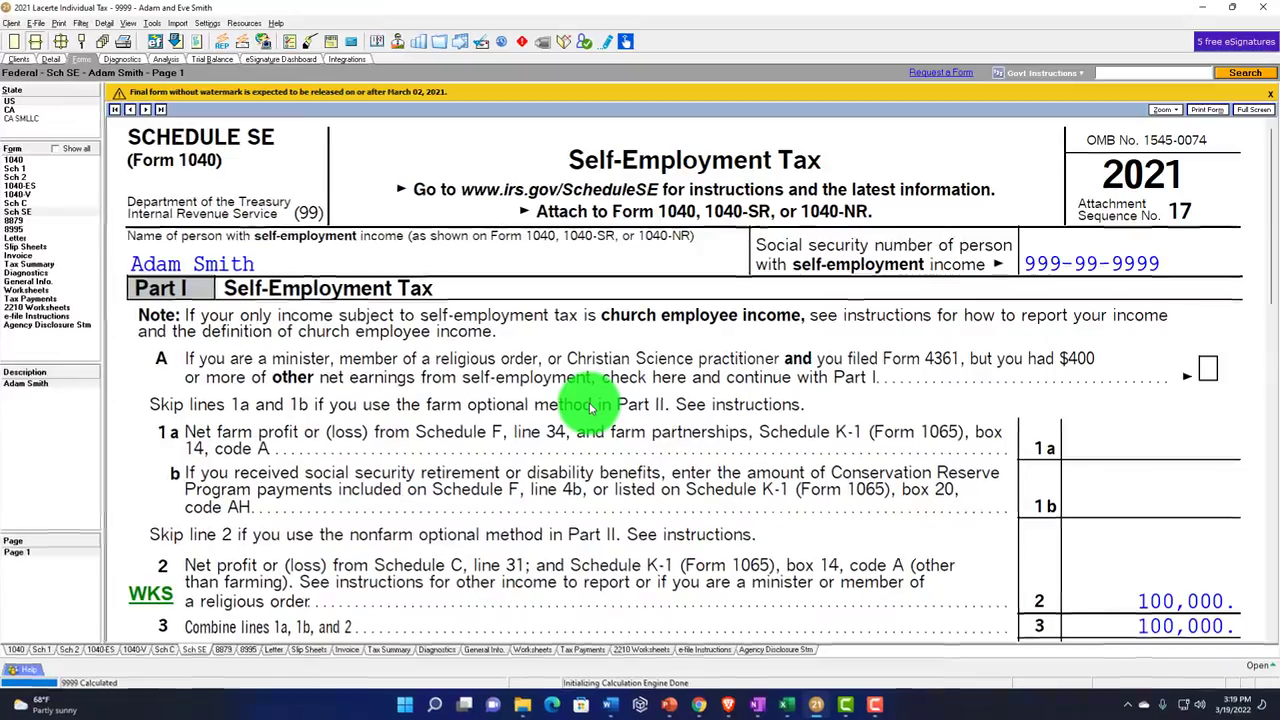
pyautogui.scroll(-3, 593, 410)
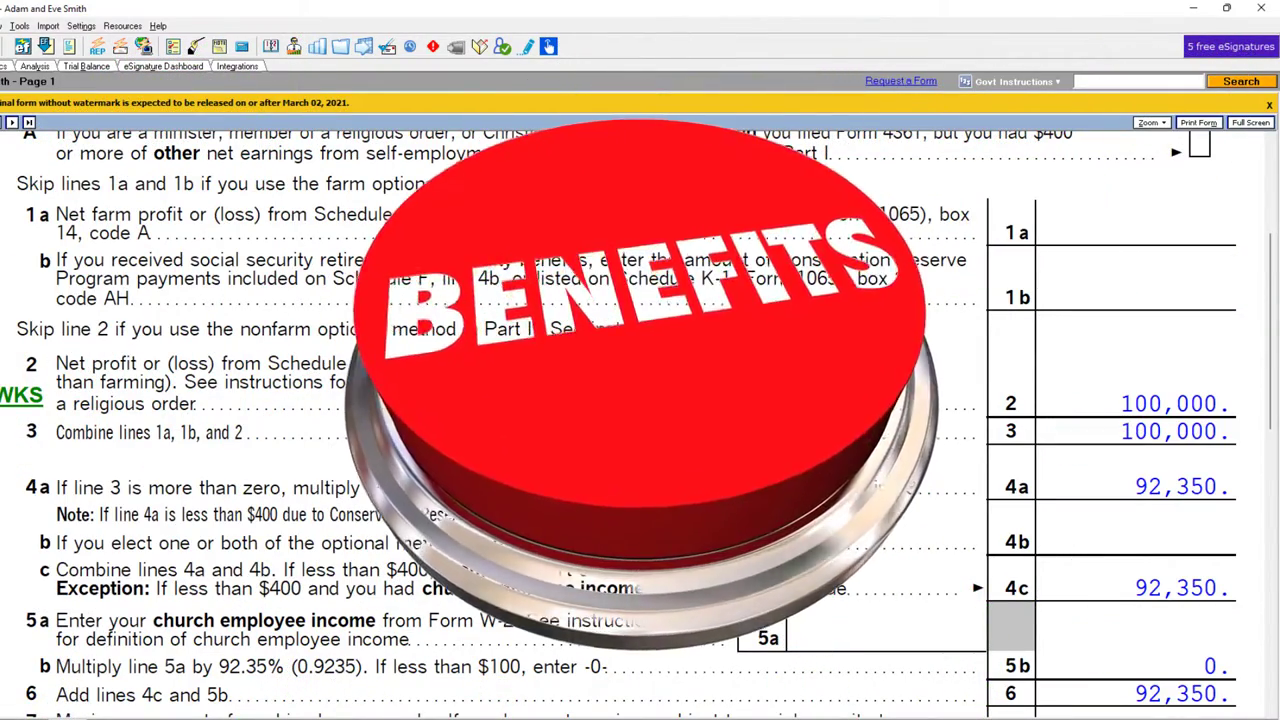
pyautogui.scroll(-10, 614, 440)
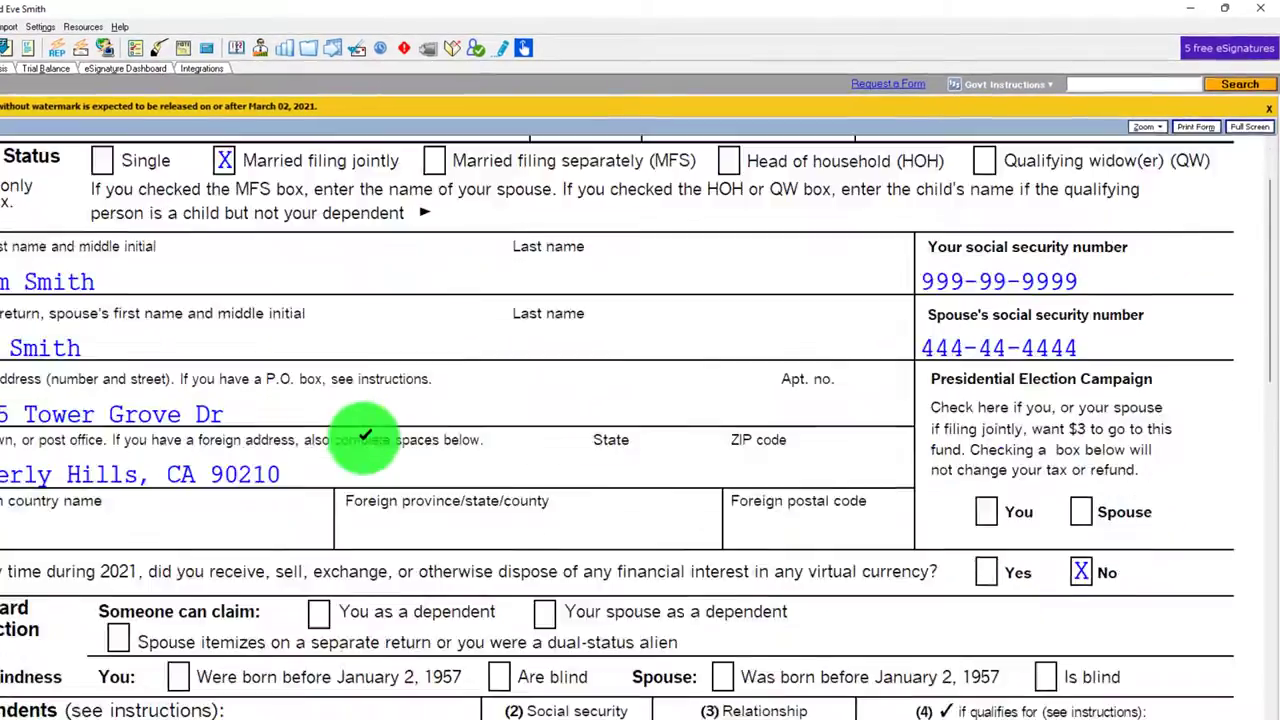
pyautogui.scroll(-10, 323, 457)
pyautogui.scroll(-3, 293, 476)
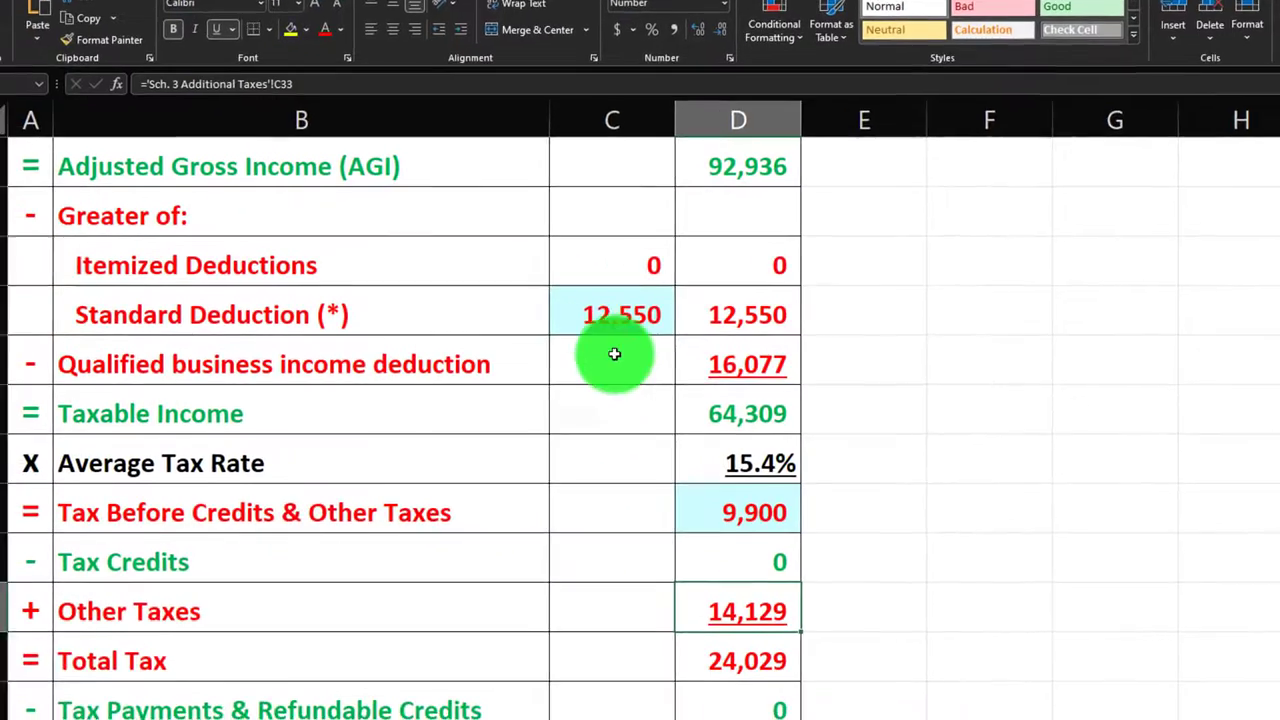
# In the Excel tax formula, link the standard deduction in C7 to the Married filing Joint amount in C22.
pyautogui.click(380, 233)
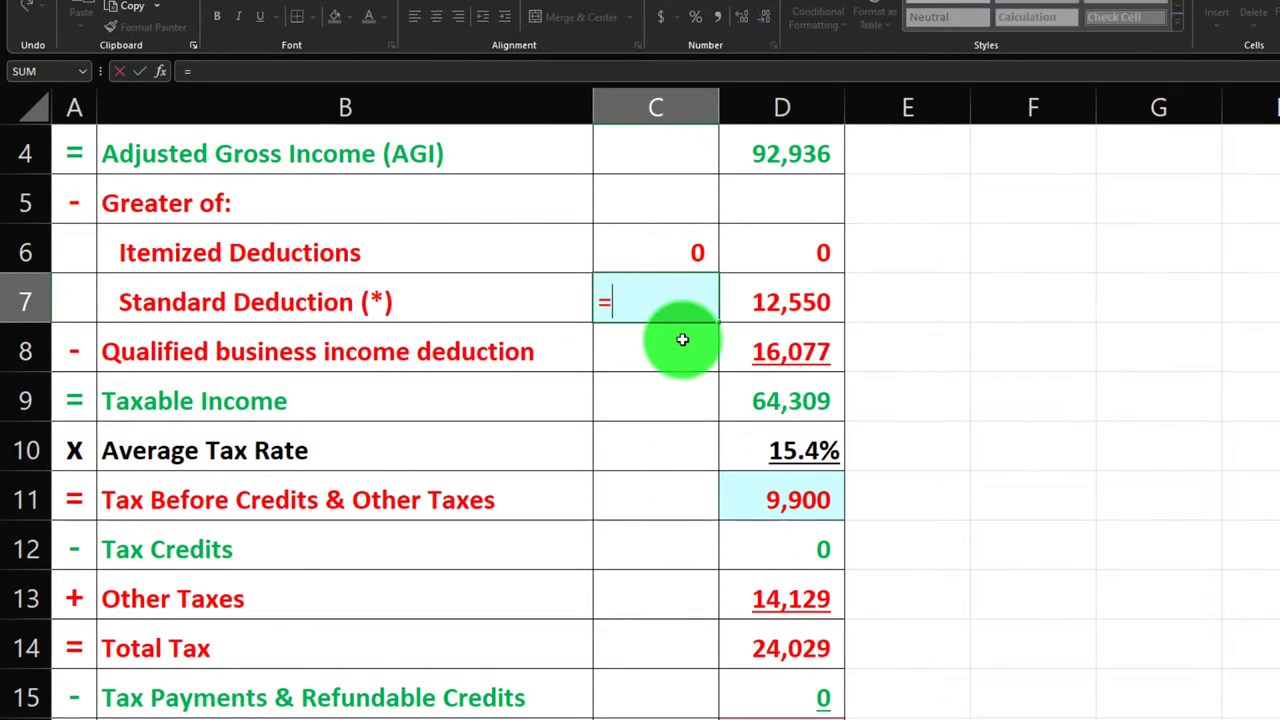
pyautogui.press('Down')
pyautogui.press('Down')
pyautogui.press('Down')
pyautogui.press('Down')
pyautogui.press('Down')
pyautogui.press('Down')
pyautogui.press('Down')
pyautogui.press('Down')
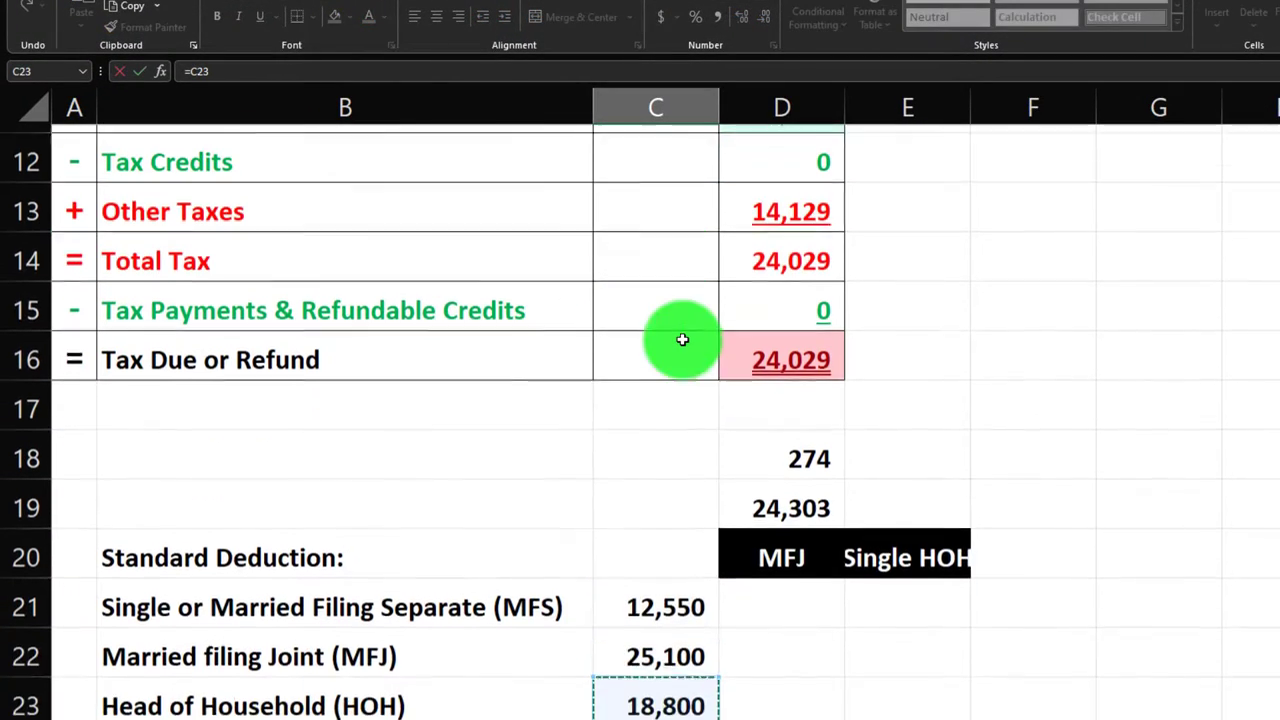
pyautogui.press('Up')
pyautogui.press('Return')
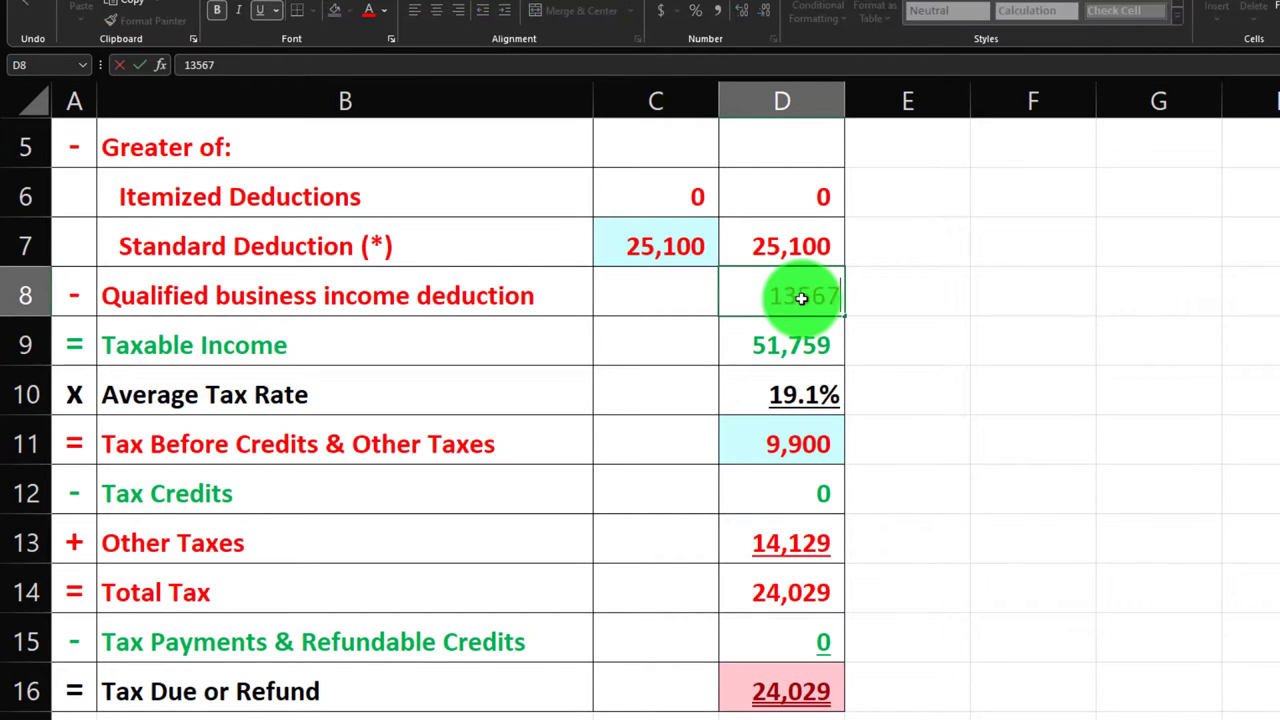
# Enter 13567 as the qualified business income deduction and 6115 as the tax before credits and other taxes.
pyautogui.press('Return')
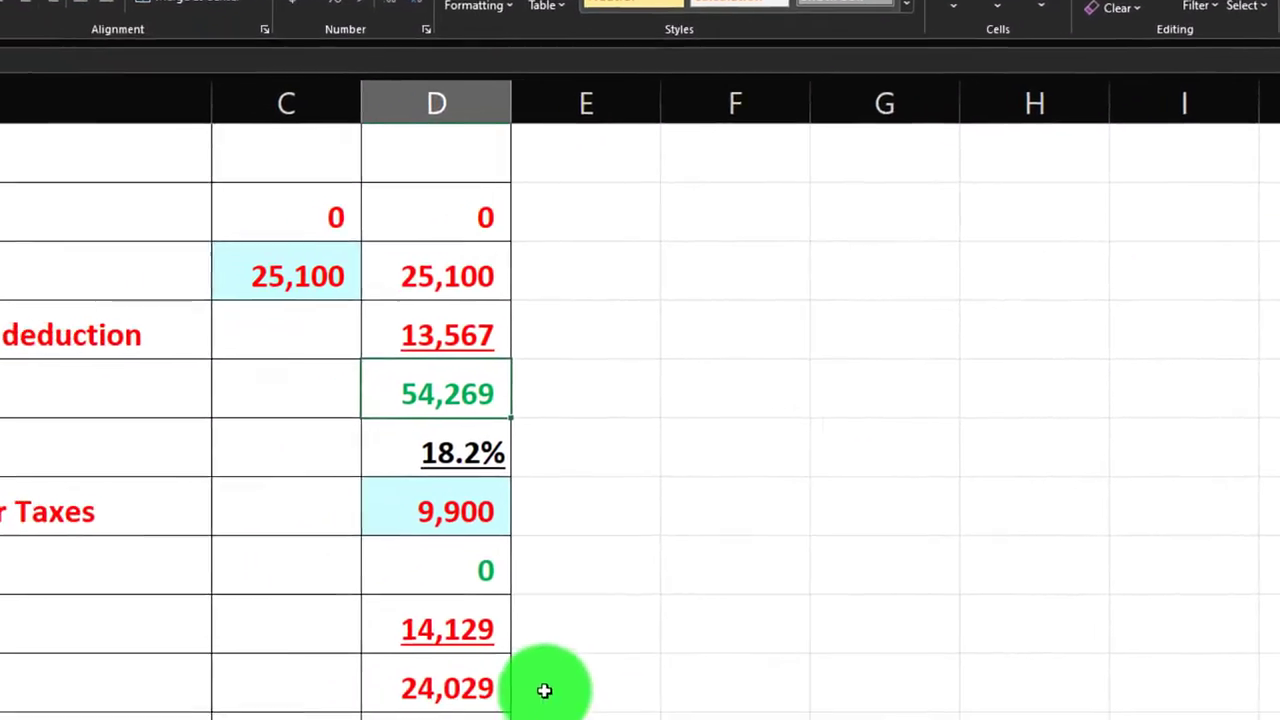
pyautogui.write('6115')
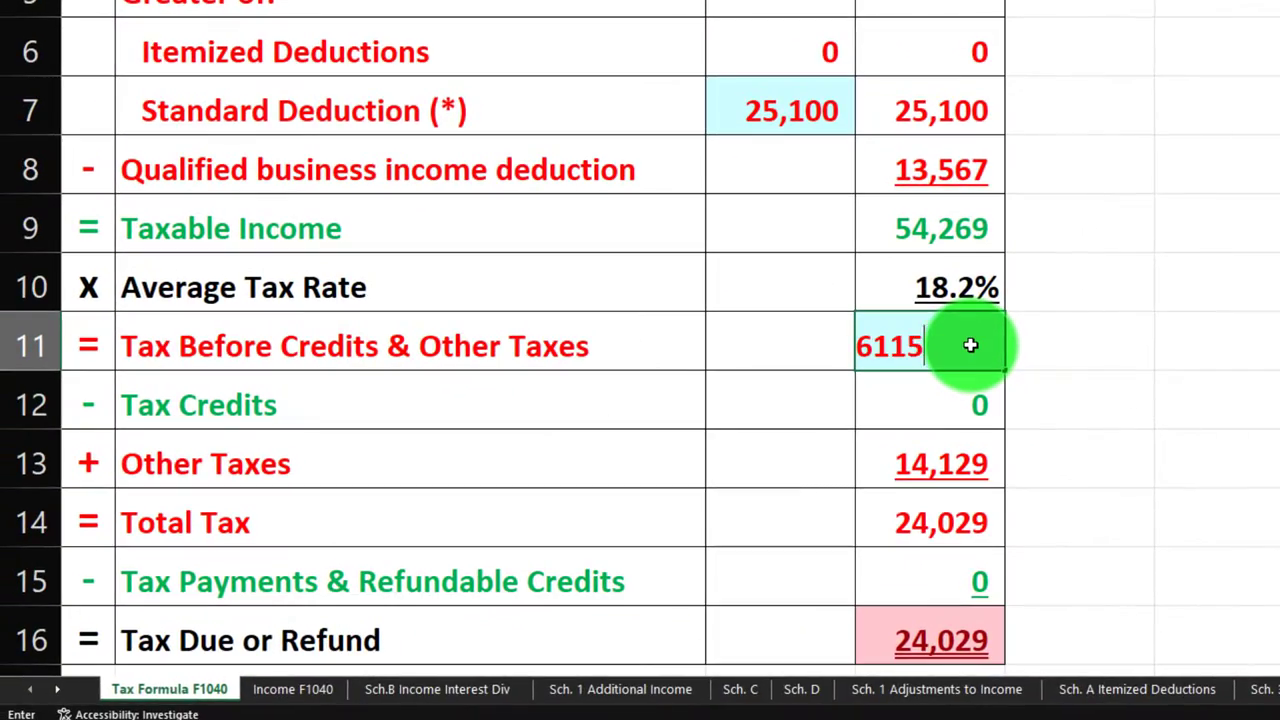
pyautogui.click(947, 463)
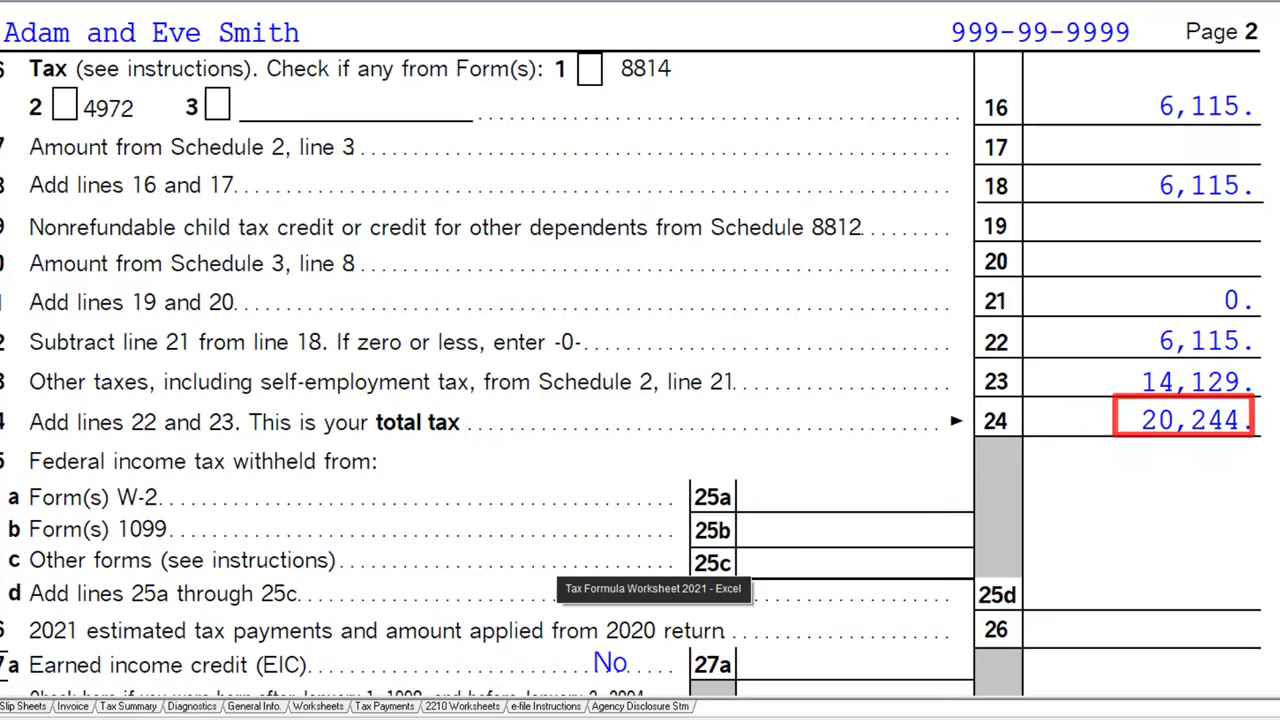
# Check the Excel tax formula against the return's total tax, and return to Lacerte to review Form 1040 page 1.
pyautogui.click(655, 710)
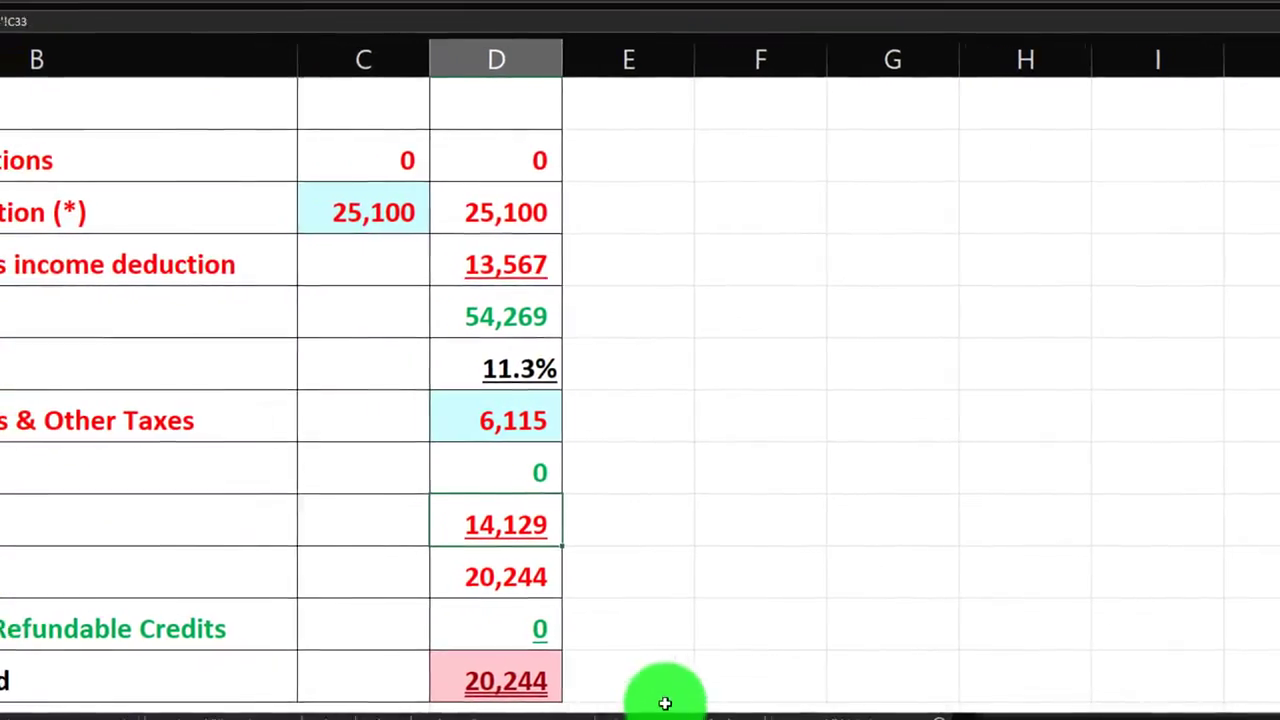
pyautogui.click(663, 577)
pyautogui.scroll(1, 813, 598)
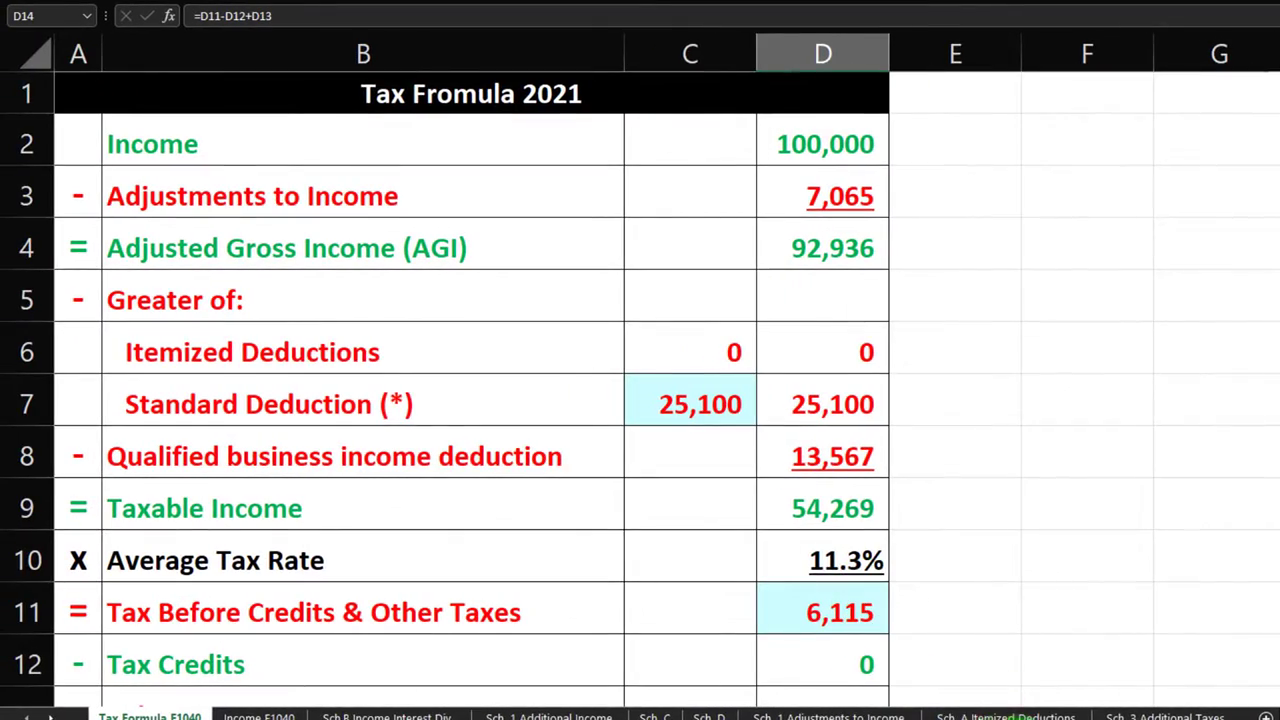
pyautogui.hotkey('alt', 'Tab')
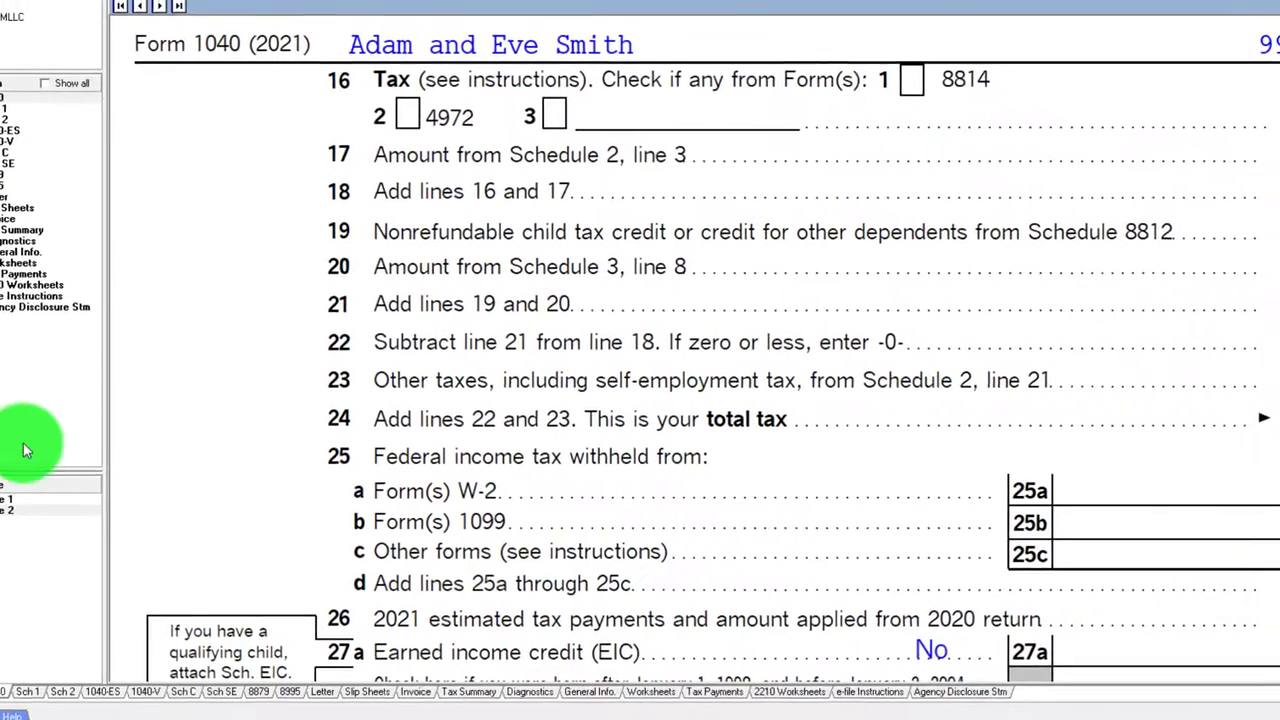
pyautogui.click(8, 490)
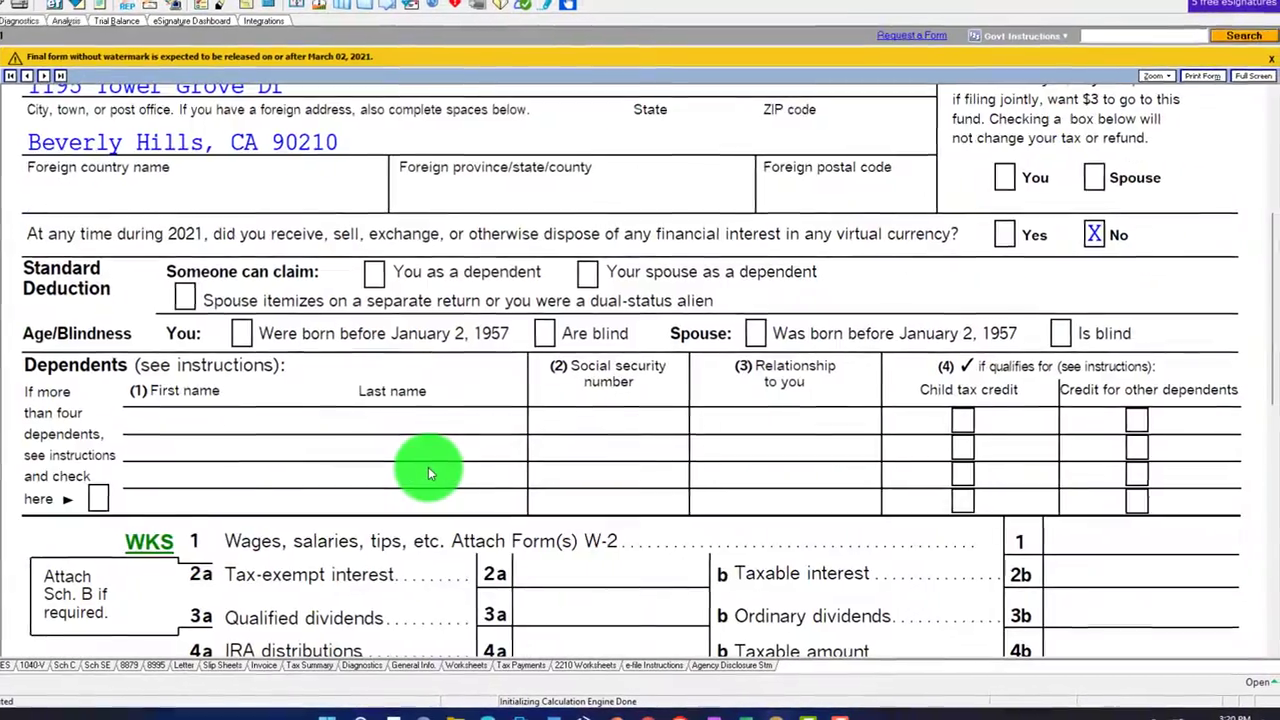
pyautogui.scroll(-3, 428, 467)
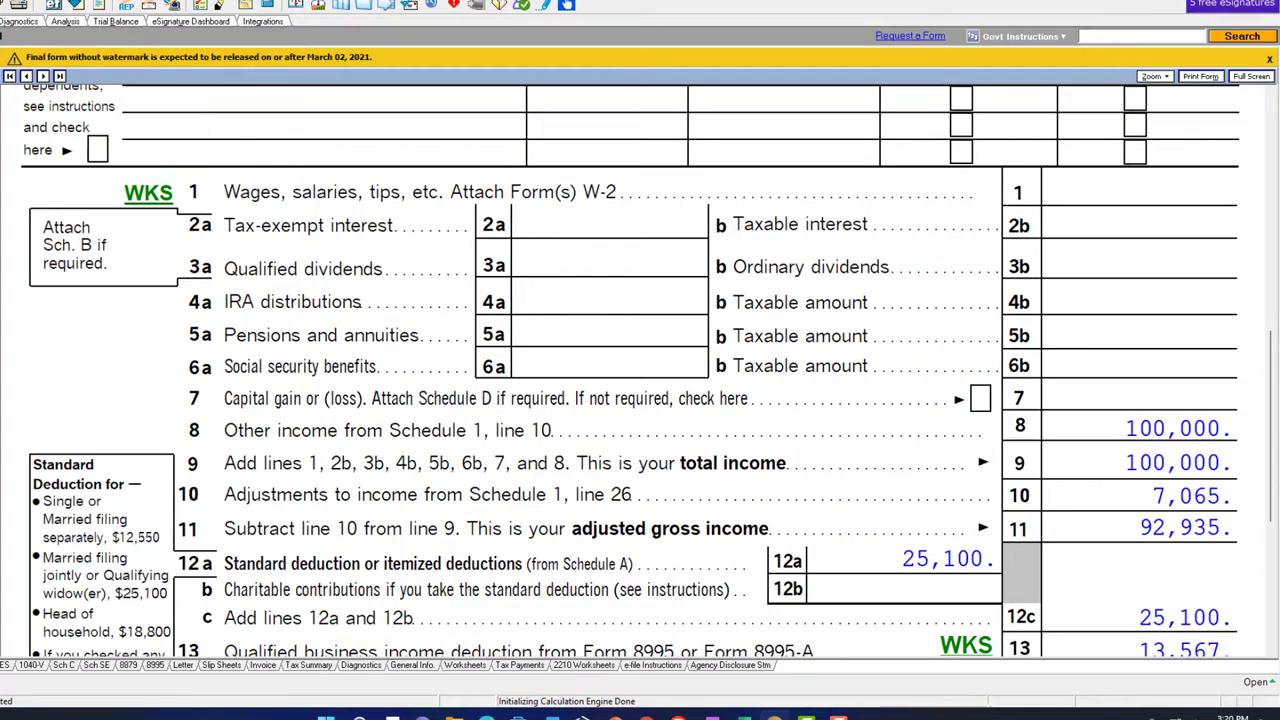
# In the Schedule C input details, assign the restaurant business to the Spouse.
pyautogui.press('Escape')
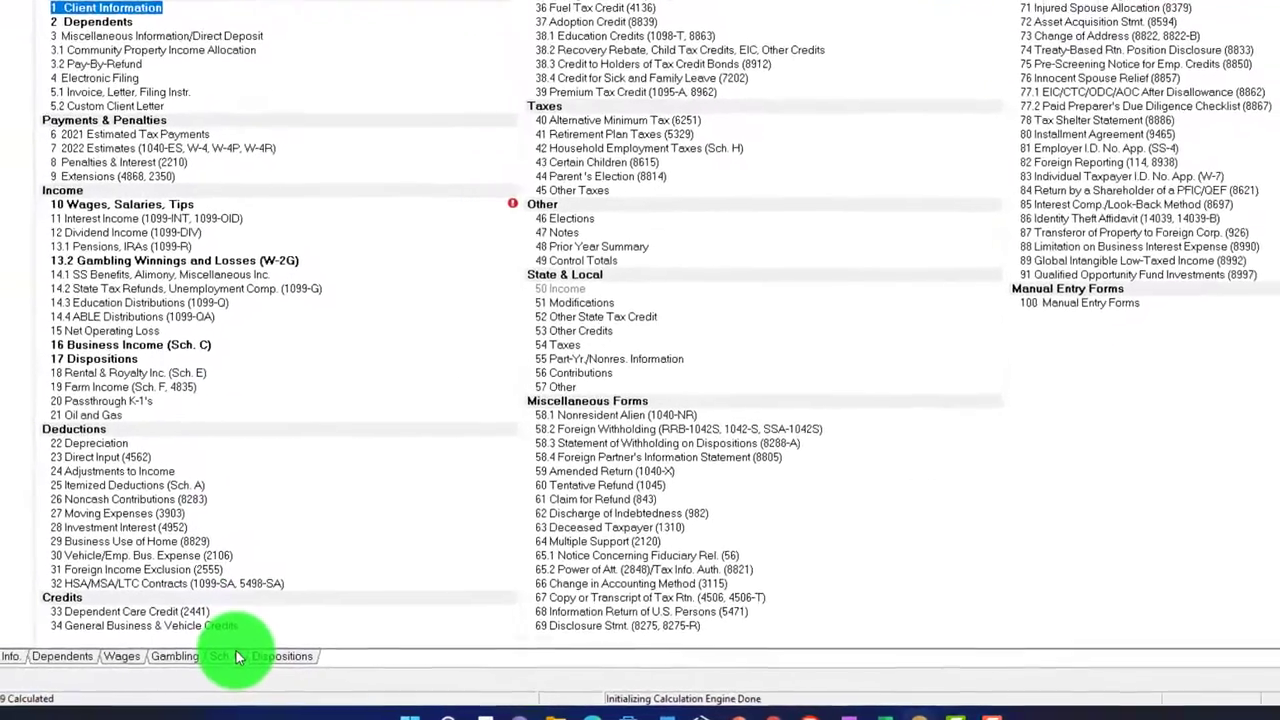
pyautogui.click(168, 663)
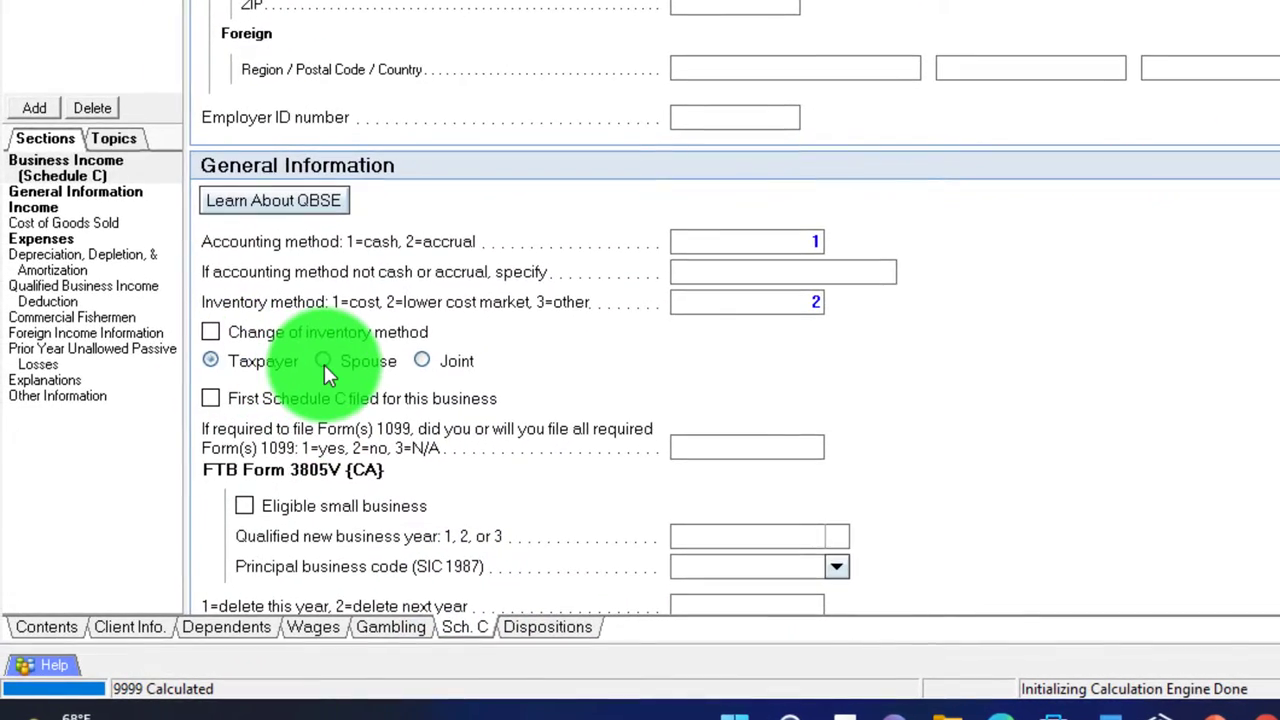
pyautogui.click(324, 364)
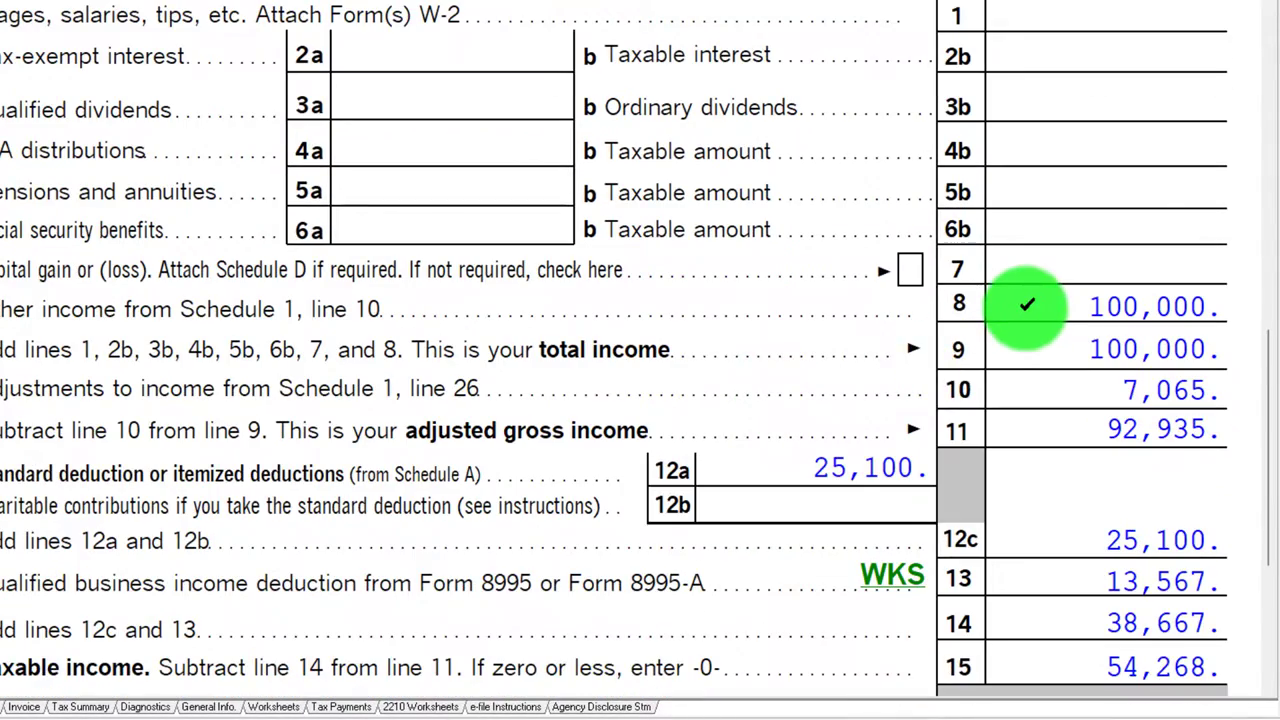
# Review Form 1040 pages 1 and 2, Schedule C and Schedule SE with the business assigned to the spouse.
pyautogui.scroll(-3, 1027, 305)
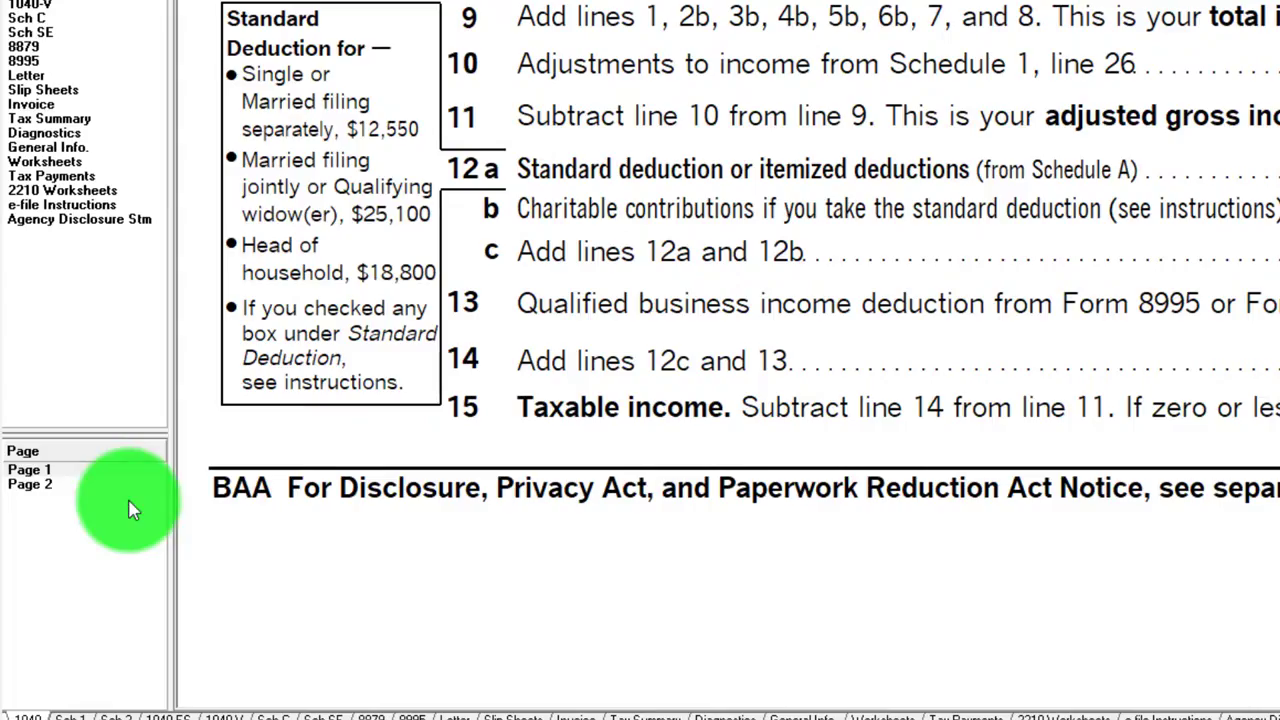
pyautogui.click(120, 486)
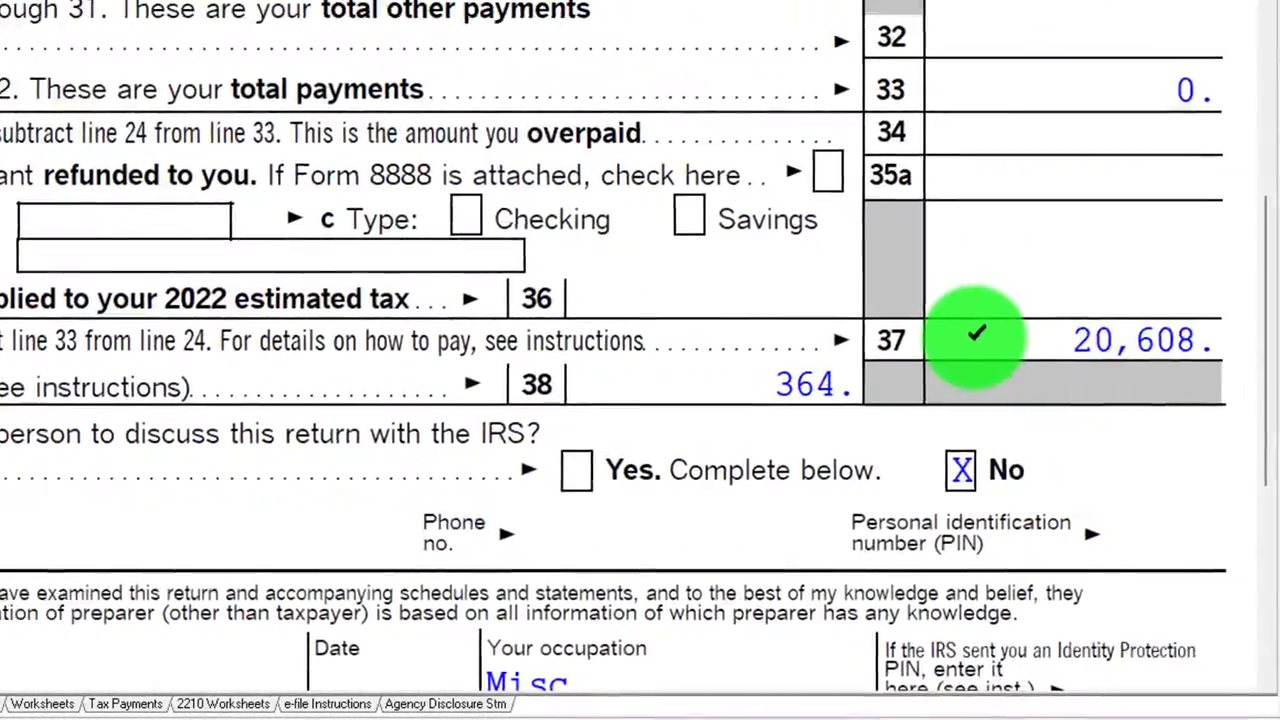
pyautogui.scroll(3, 977, 333)
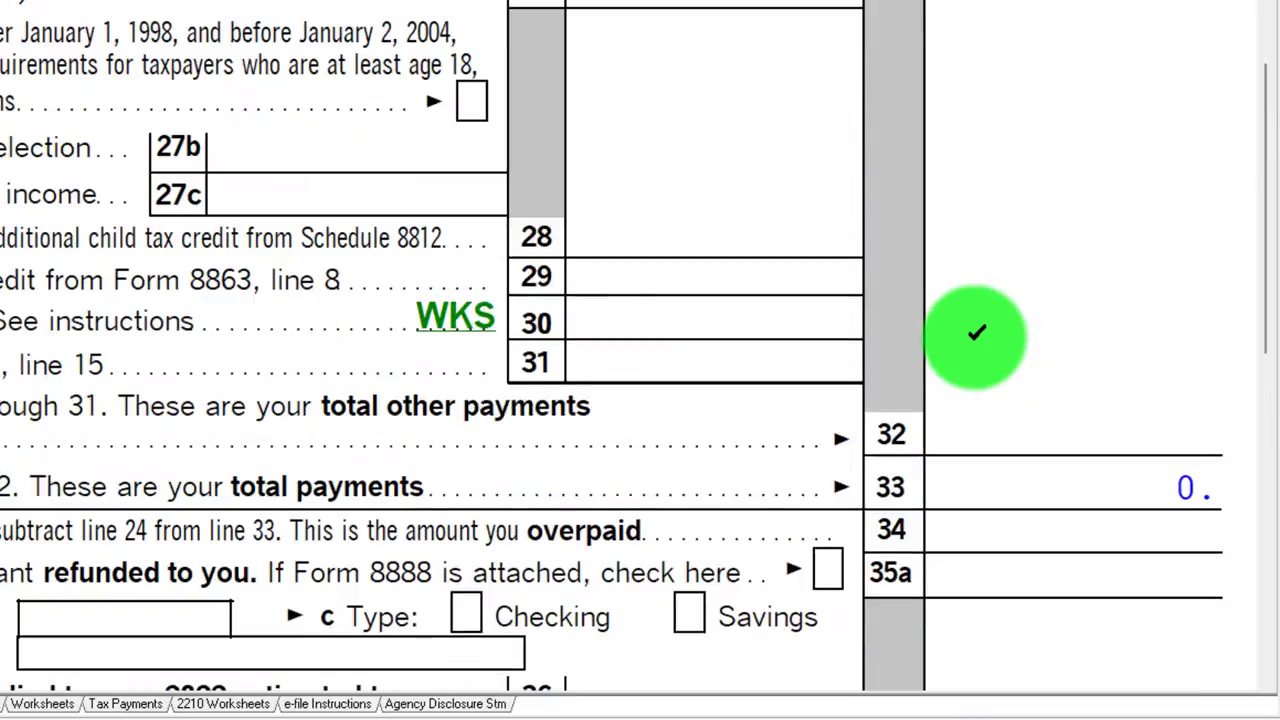
pyautogui.scroll(4, 977, 333)
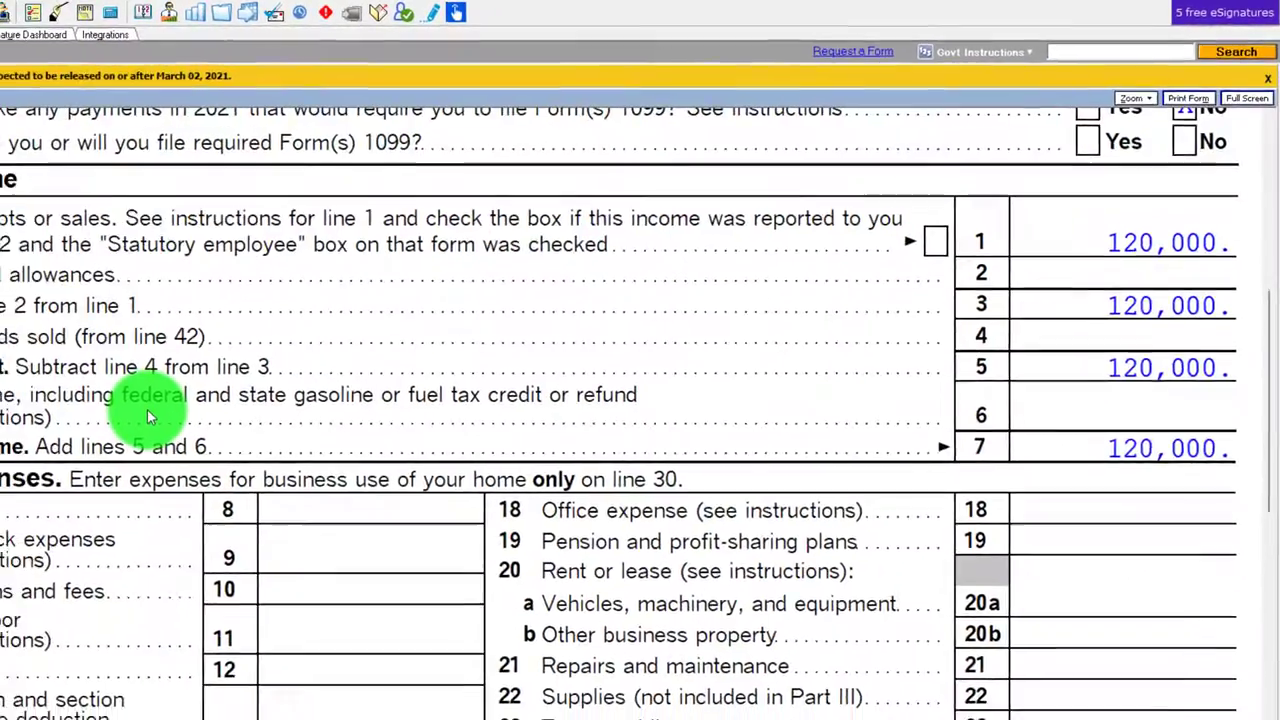
pyautogui.scroll(5, 147, 409)
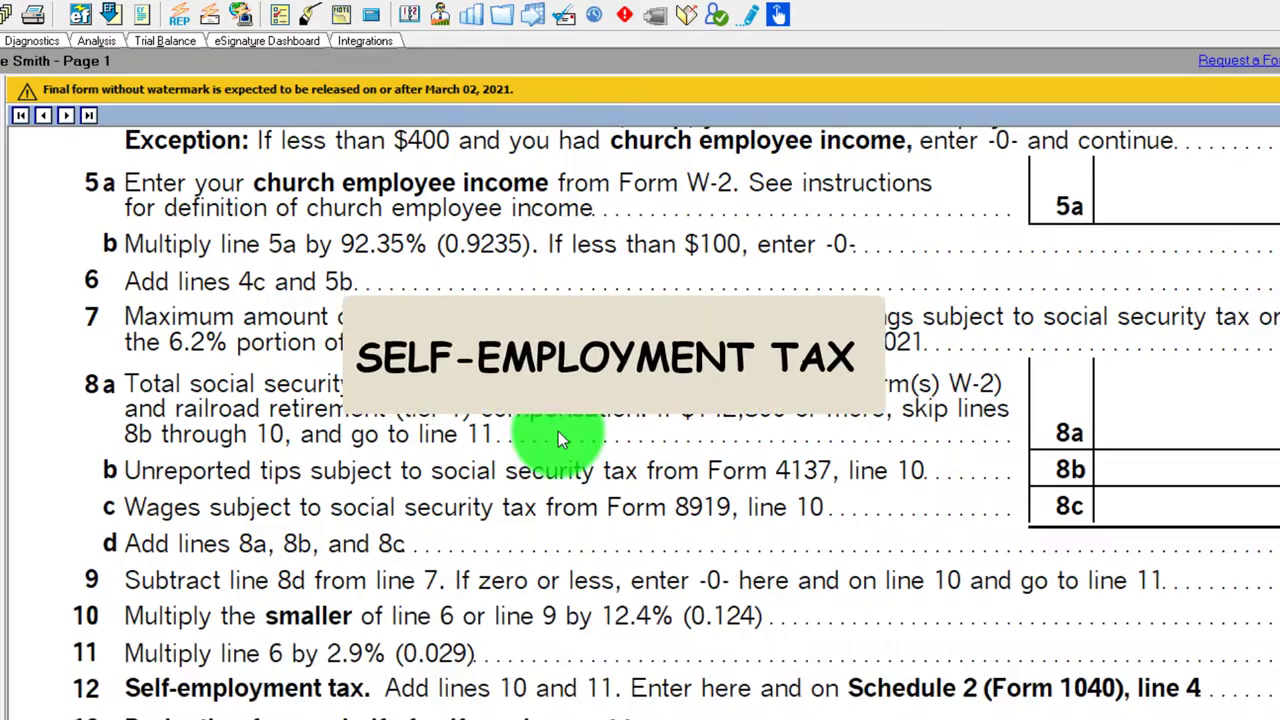
pyautogui.scroll(10, 558, 431)
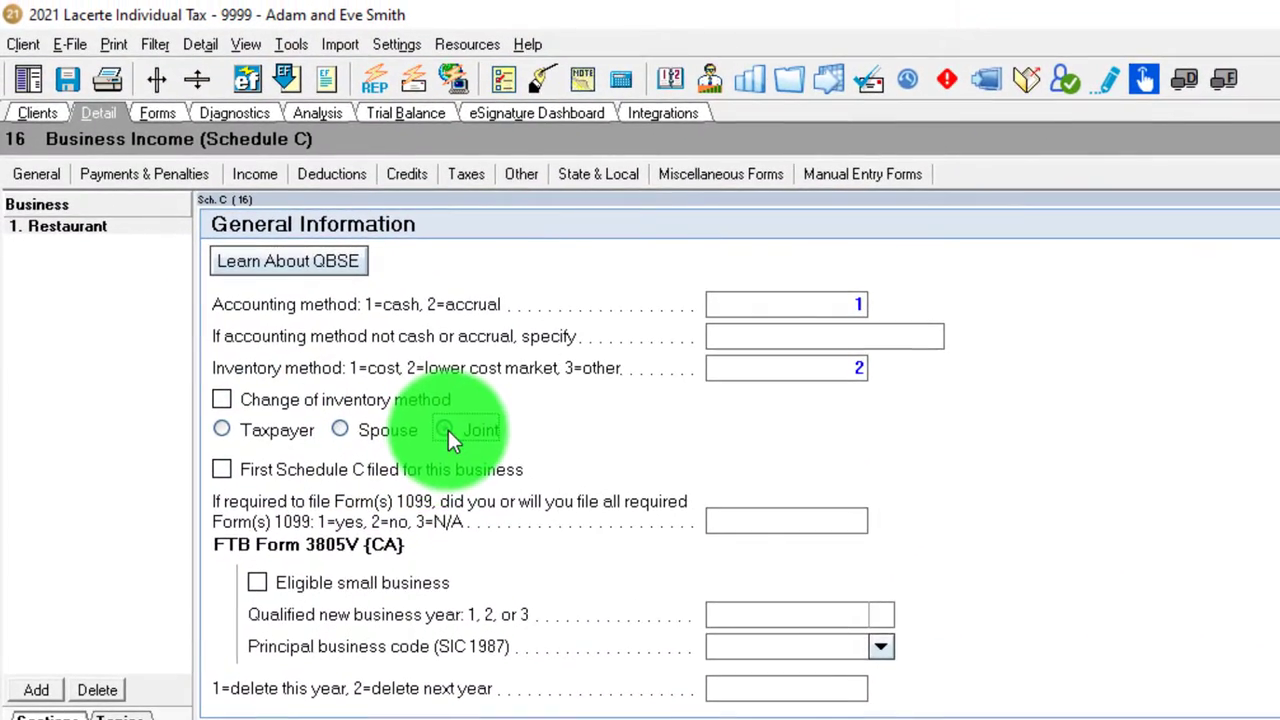
# Set the restaurant business's Schedule C ownership to Joint and display the resulting Schedule C.
pyautogui.click(395, 292)
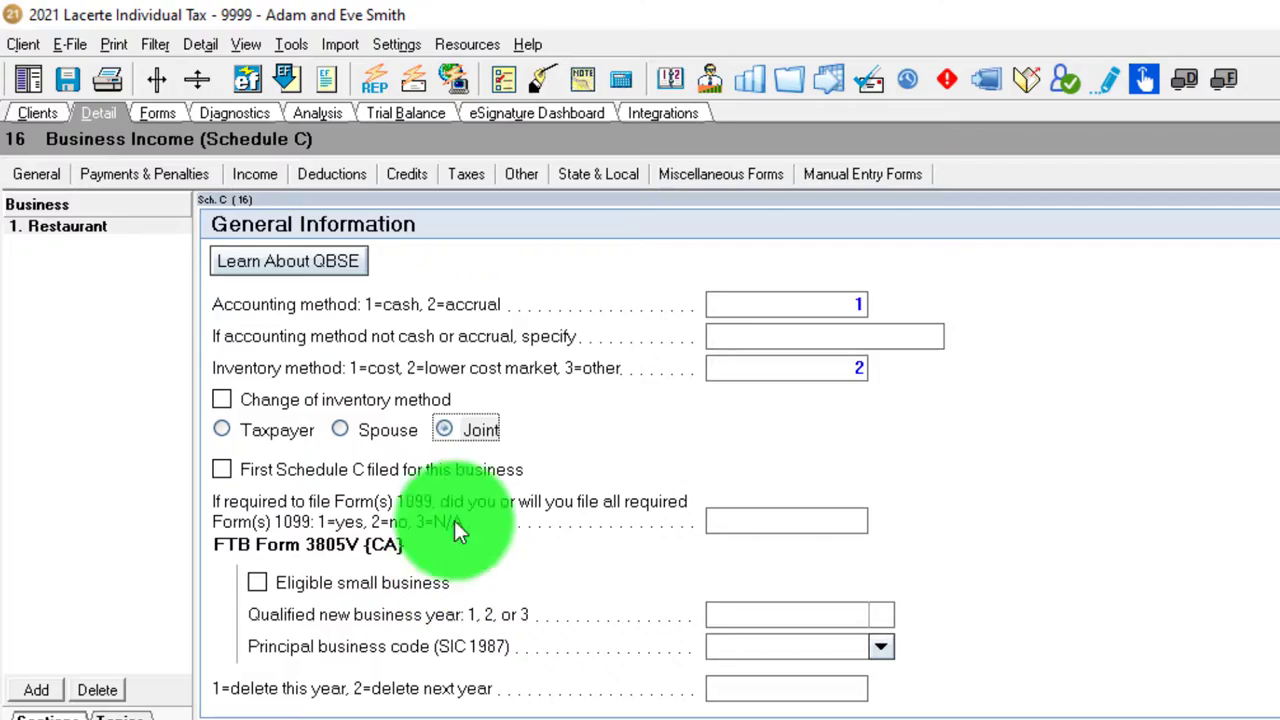
pyautogui.click(163, 112)
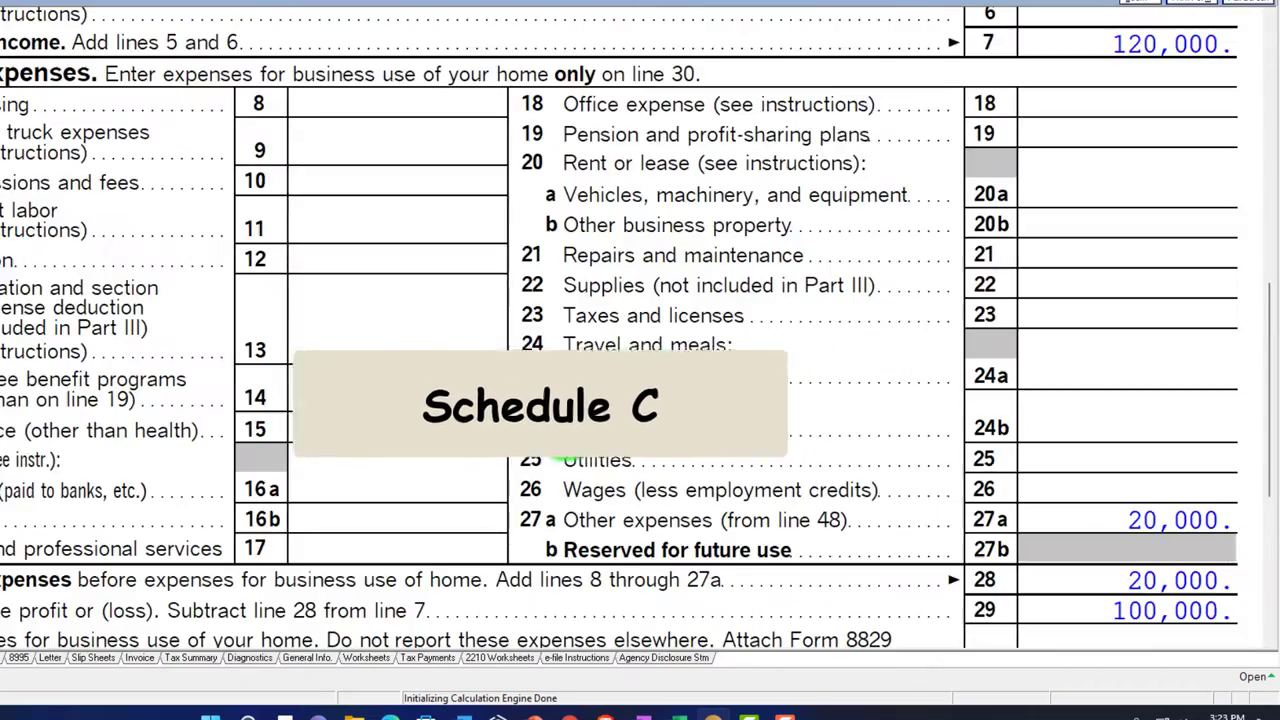
pyautogui.scroll(-5, 557, 423)
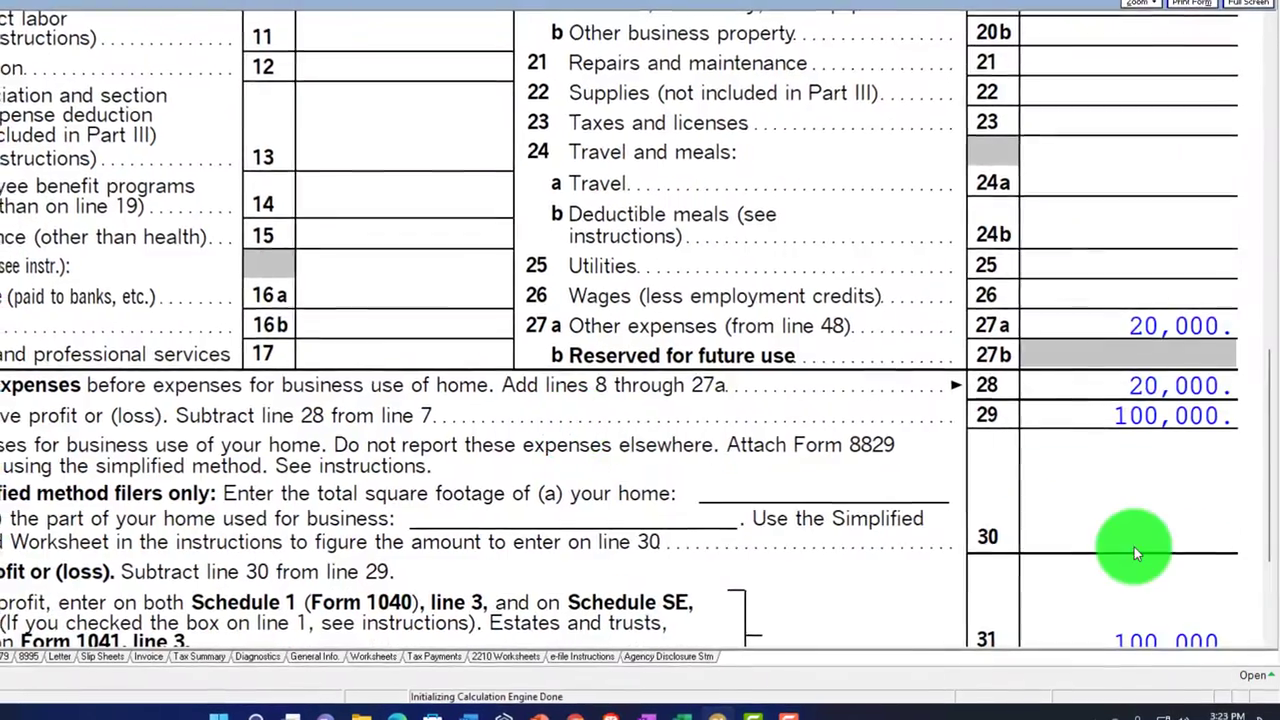
pyautogui.scroll(15, 1136, 545)
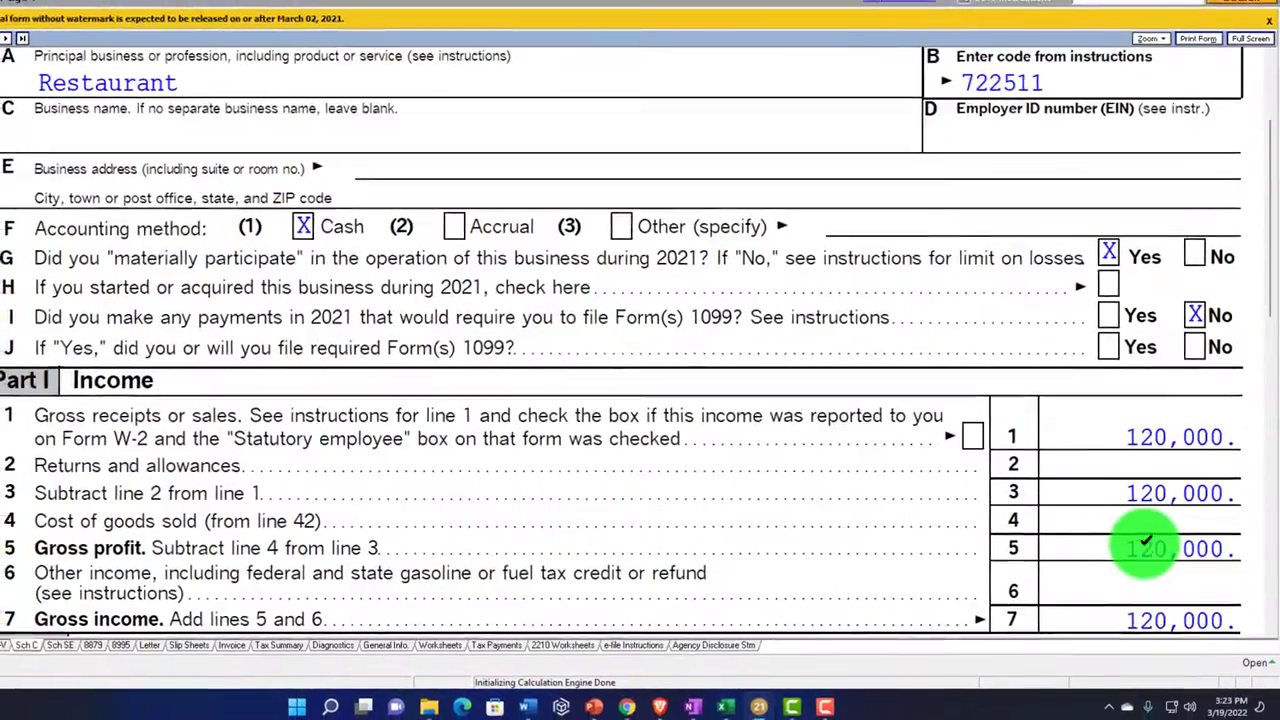
pyautogui.scroll(2, 1147, 540)
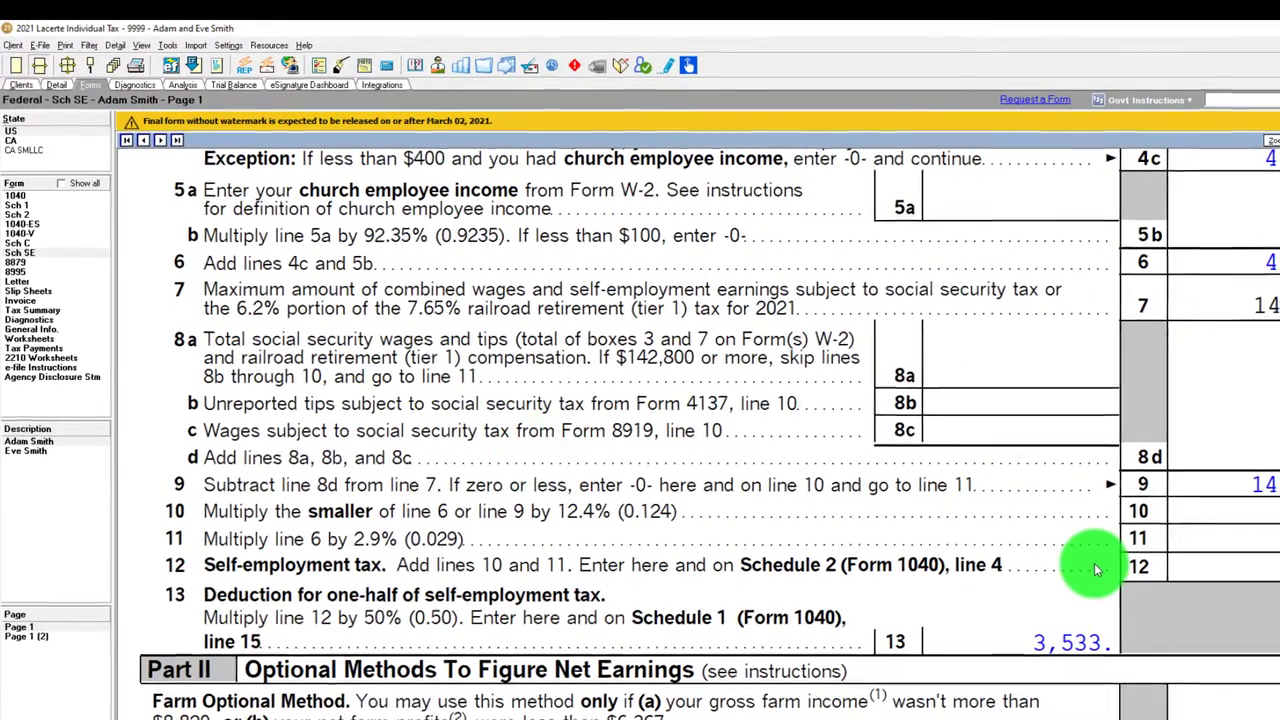
# Examine the separate Schedule SE for each spouse, including net profit and self-employment tax.
pyautogui.scroll(10, 1087, 560)
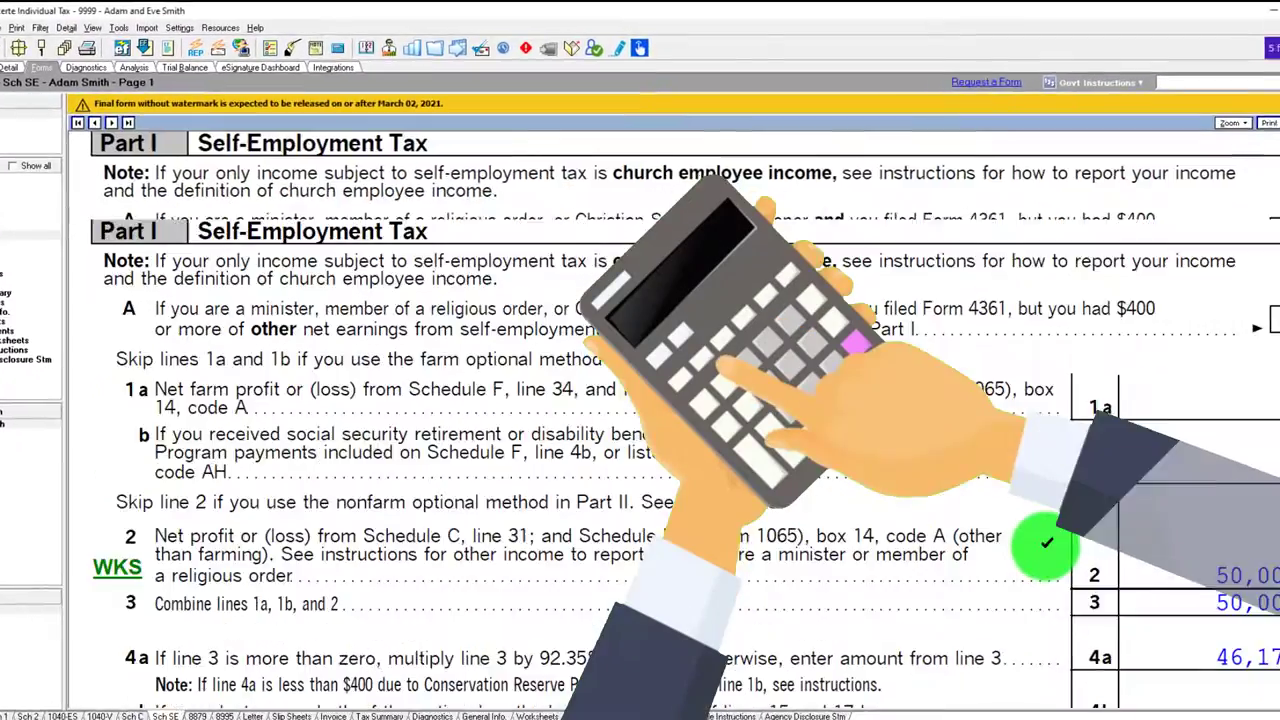
pyautogui.scroll(3, 1045, 543)
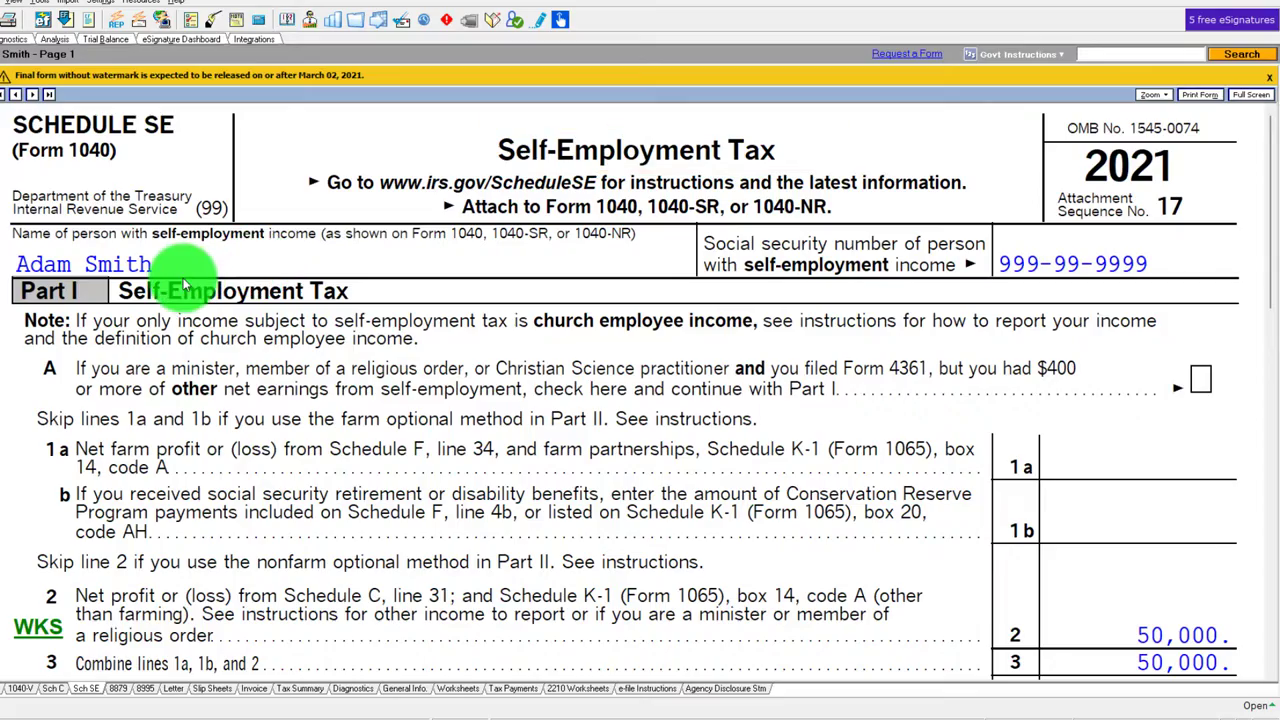
pyautogui.scroll(-12, 677, 486)
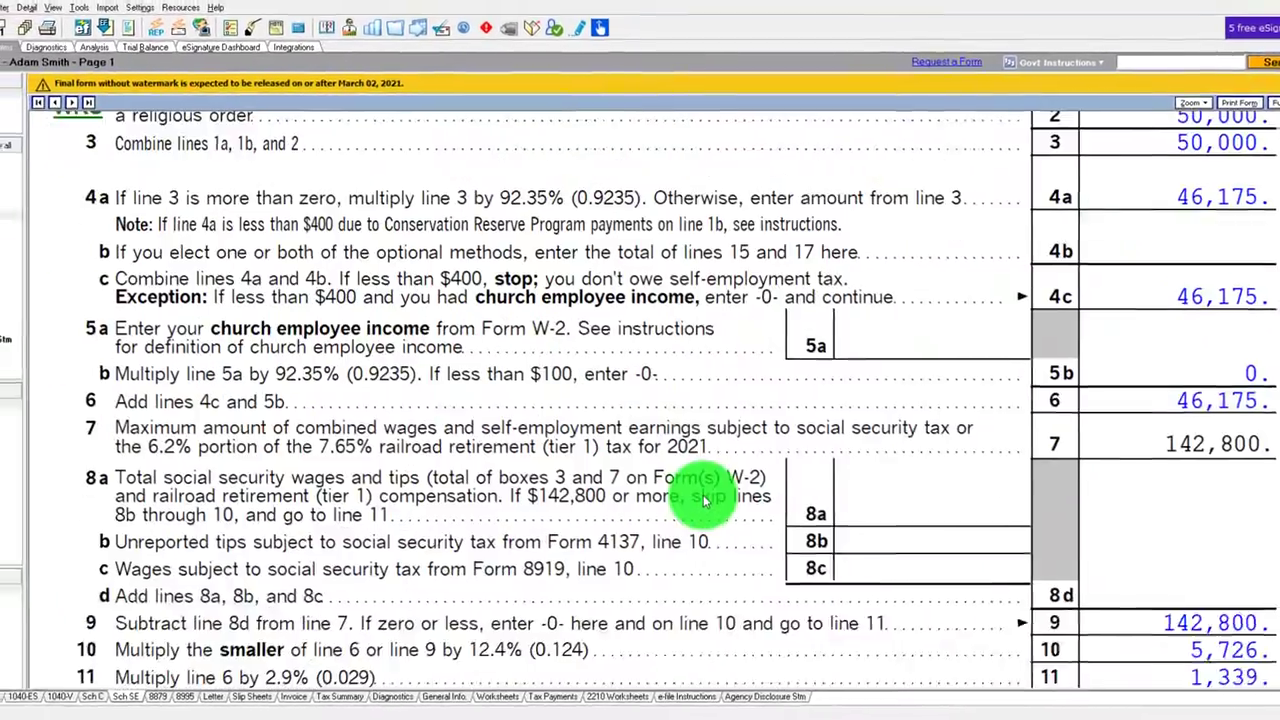
pyautogui.scroll(-3, 737, 508)
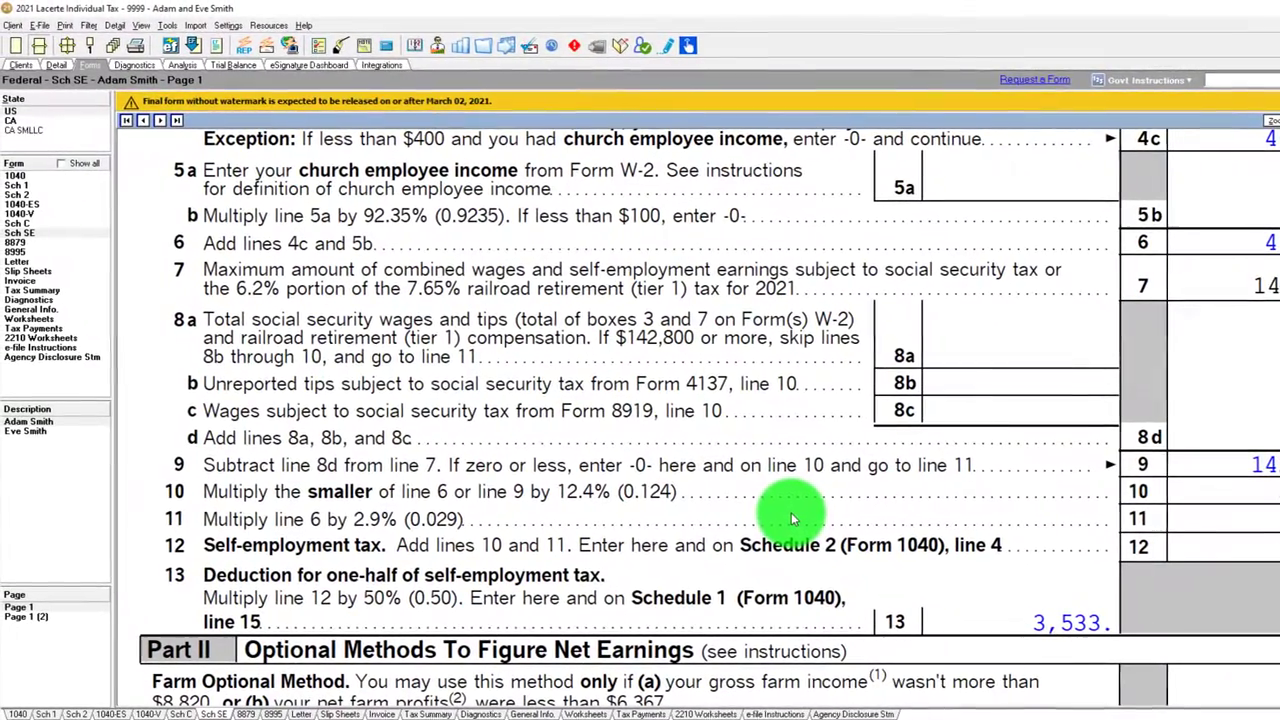
pyautogui.click(29, 430)
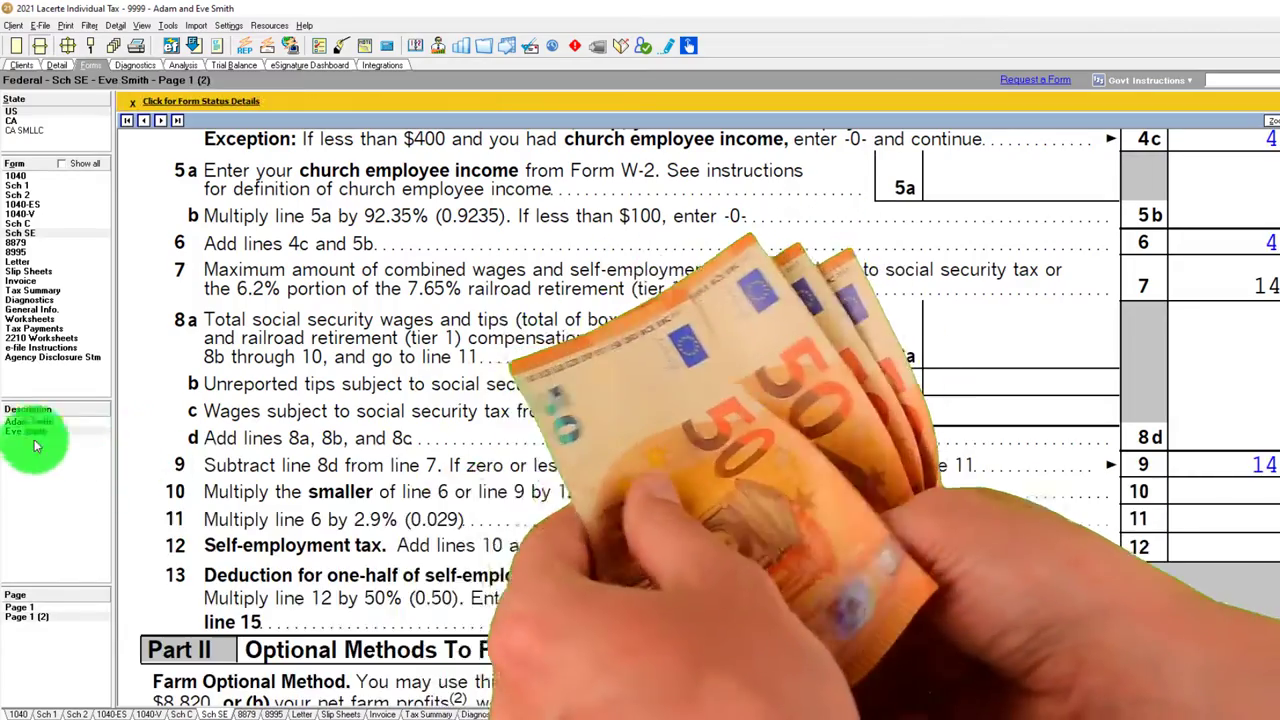
pyautogui.scroll(15, 343, 277)
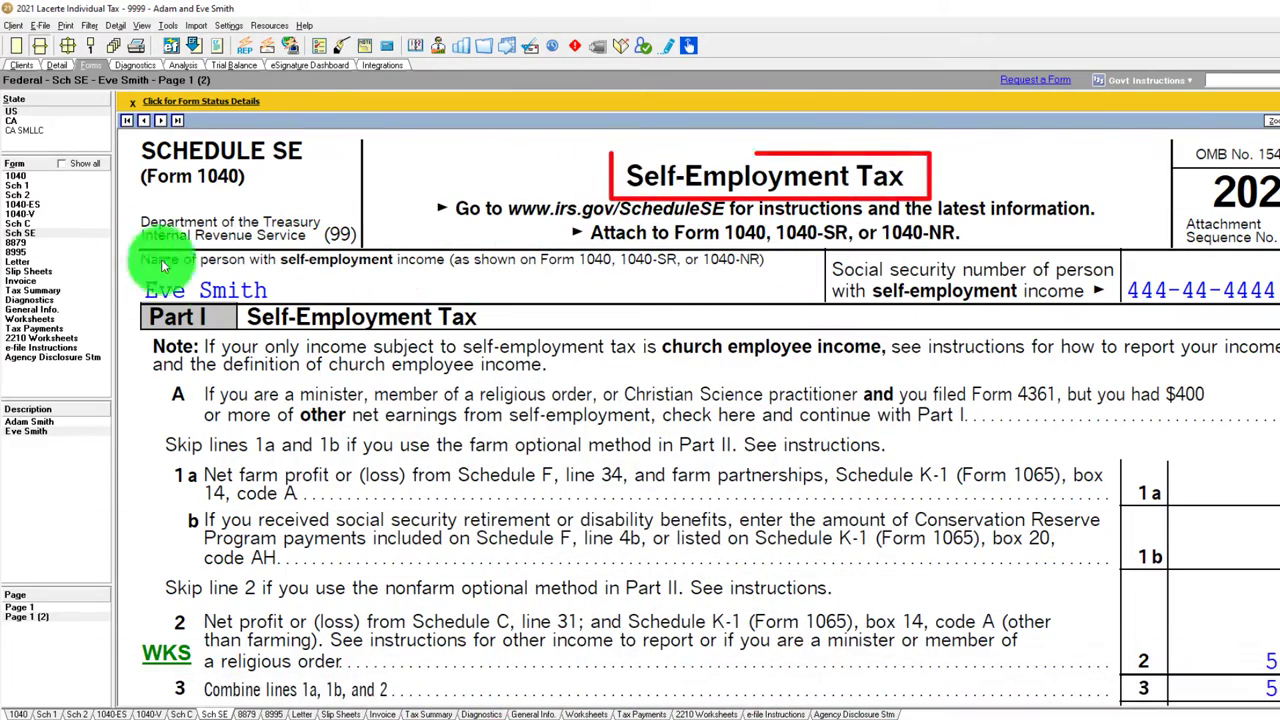
# Review Schedule 1 and both Form 1040 pages for the jointly owned business, and compare the total tax with the Excel worksheet.
pyautogui.click(28, 189)
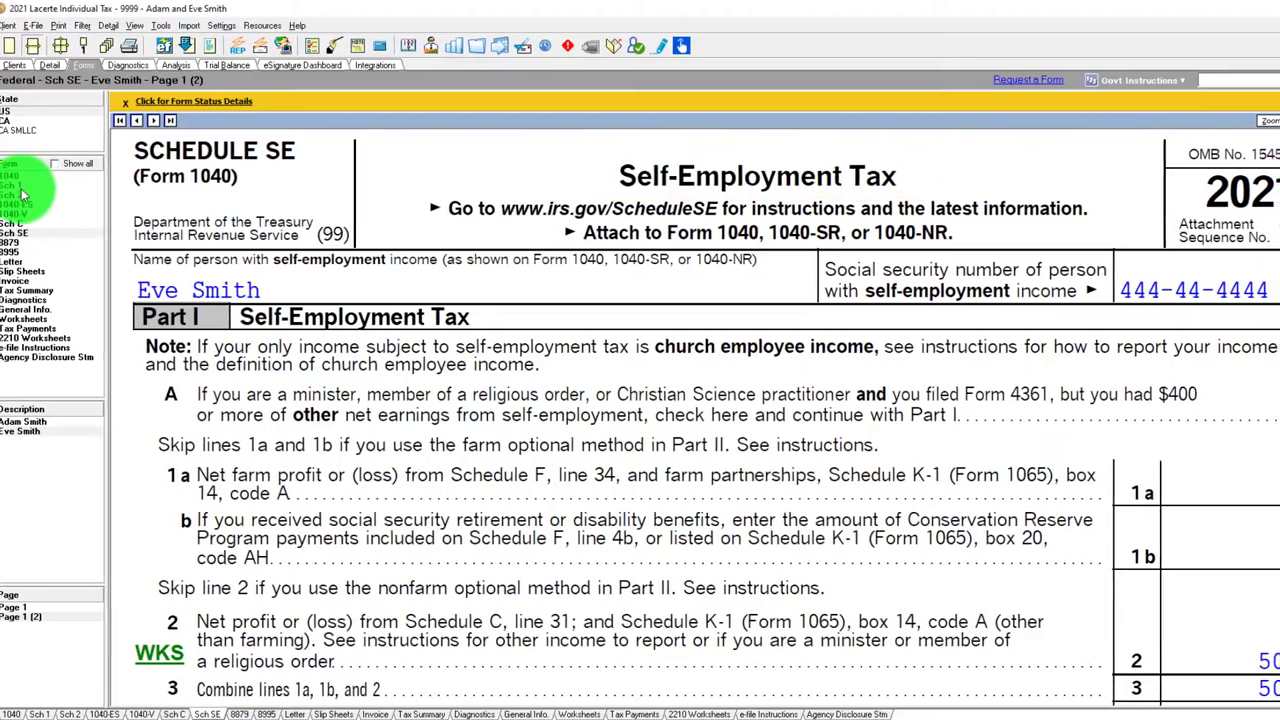
pyautogui.scroll(-10, 460, 490)
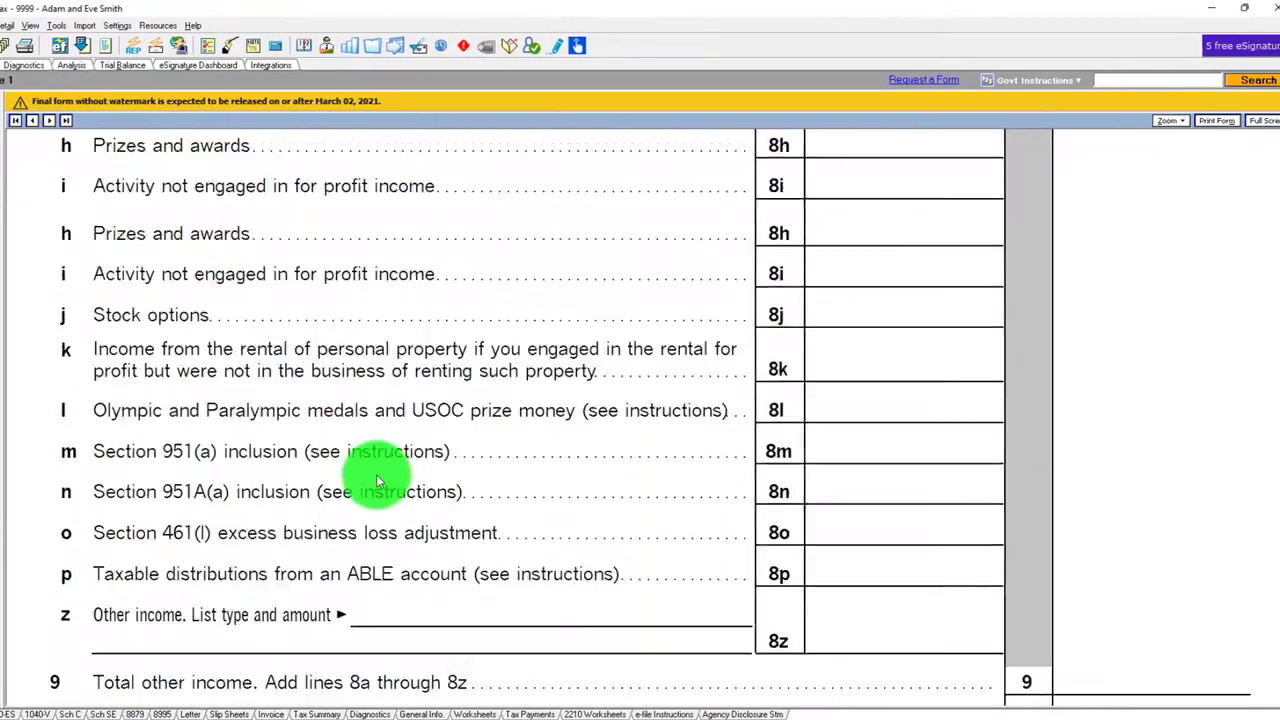
pyautogui.scroll(10, 378, 482)
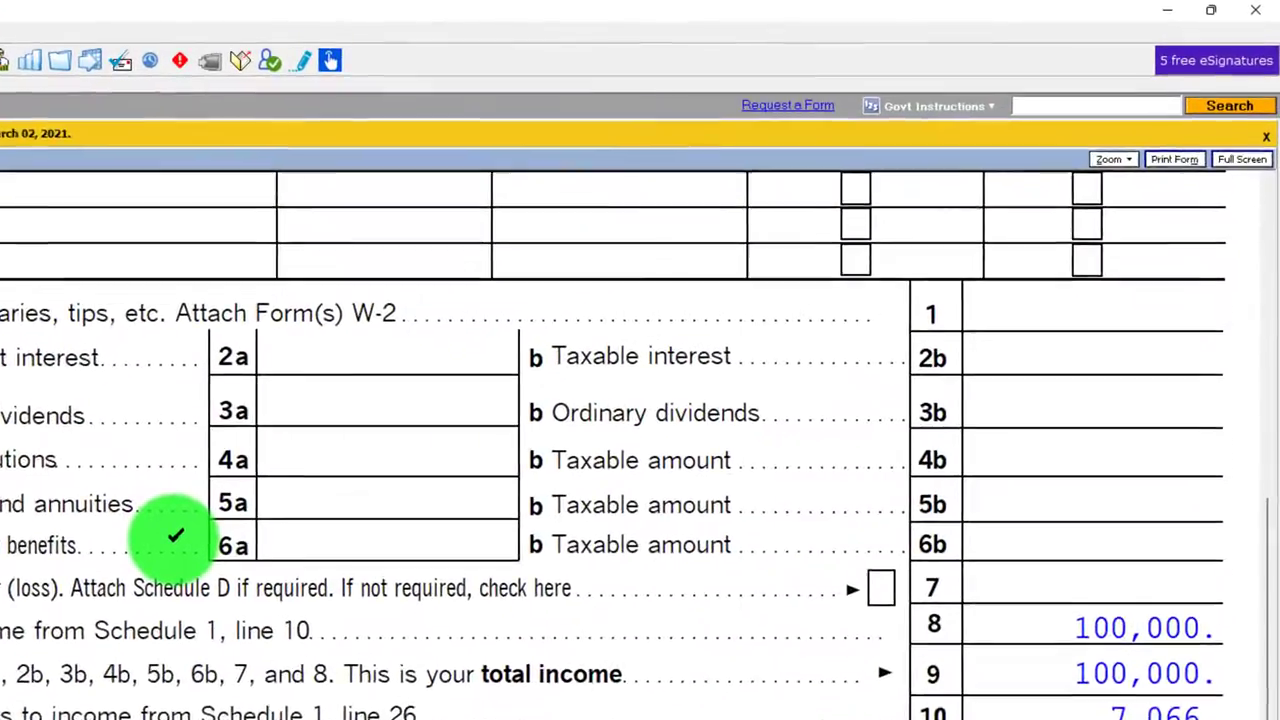
pyautogui.scroll(-3, 175, 535)
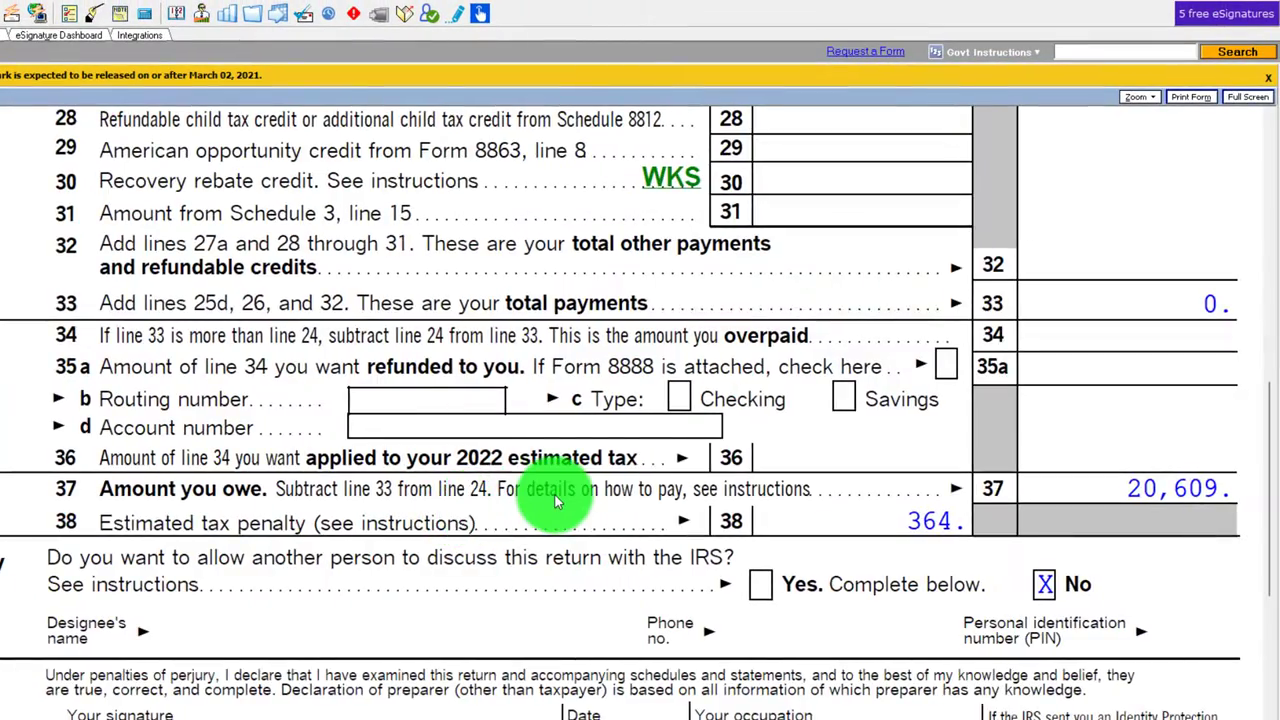
pyautogui.scroll(5, 556, 493)
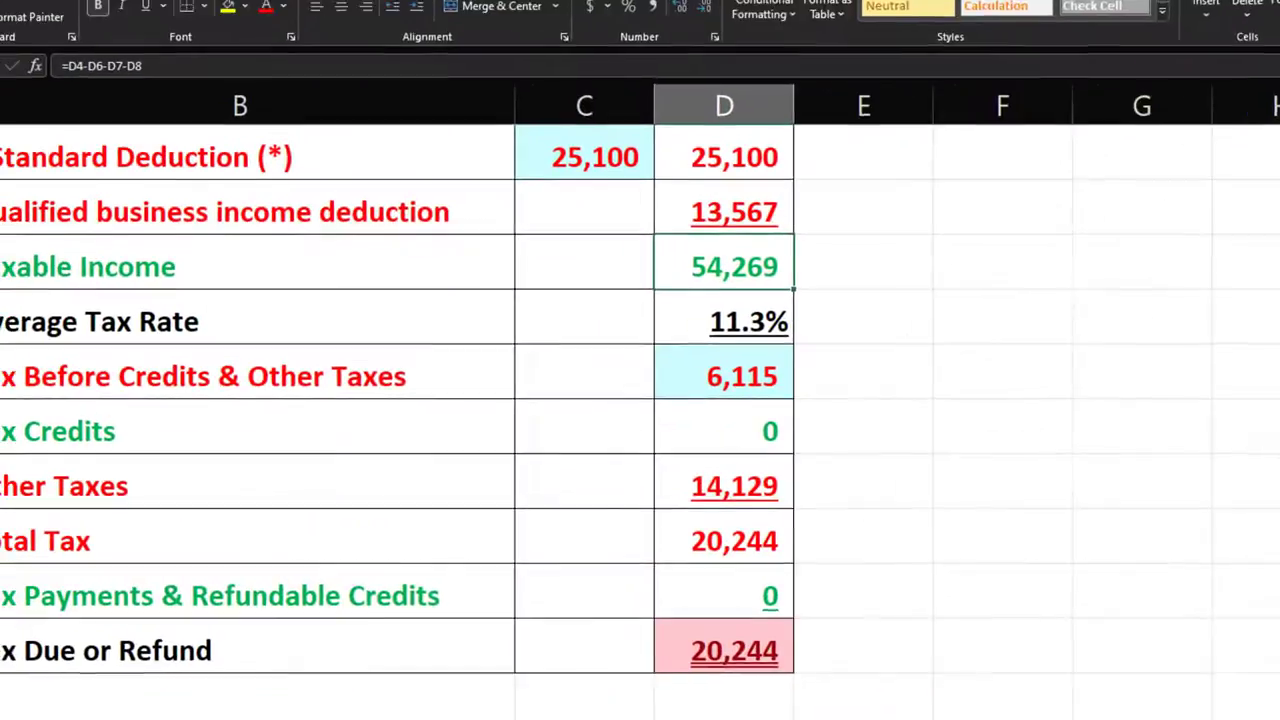
pyautogui.click(753, 539)
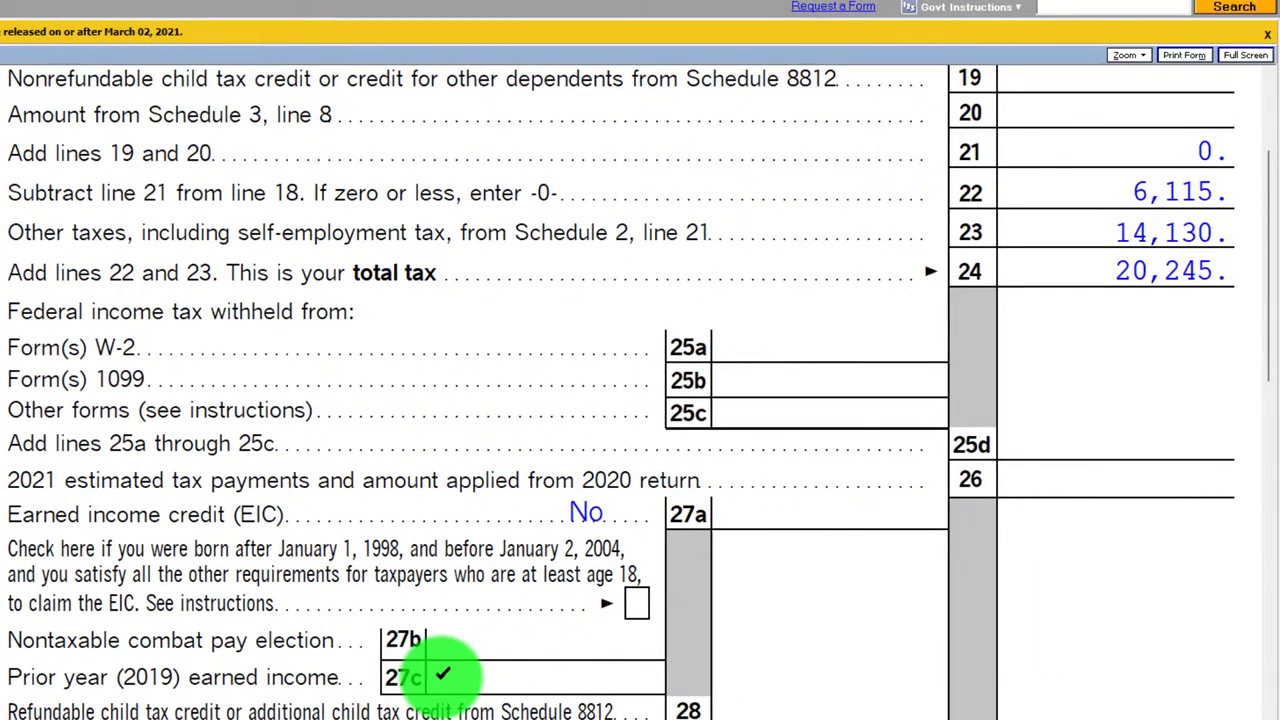
pyautogui.scroll(15, 443, 675)
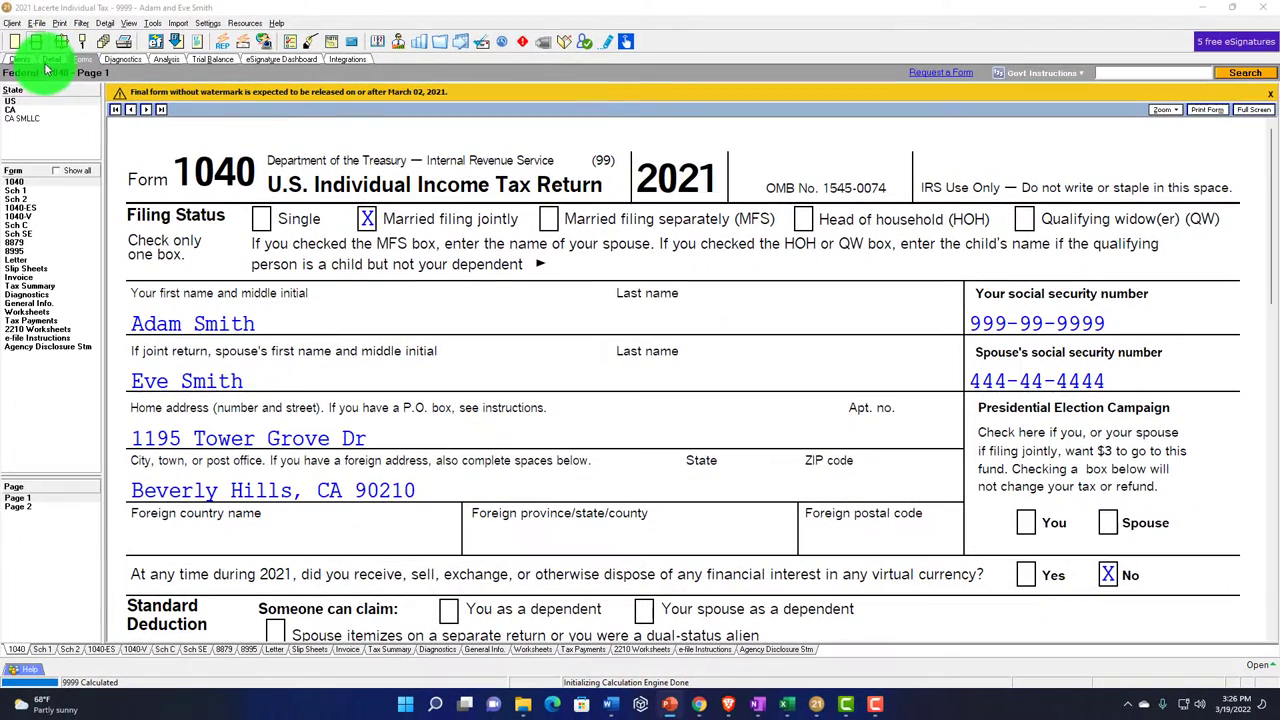
# Set the Schedule C business's ownership back to Taxpayer in the input details and display its income and expense entries.
pyautogui.click(50, 60)
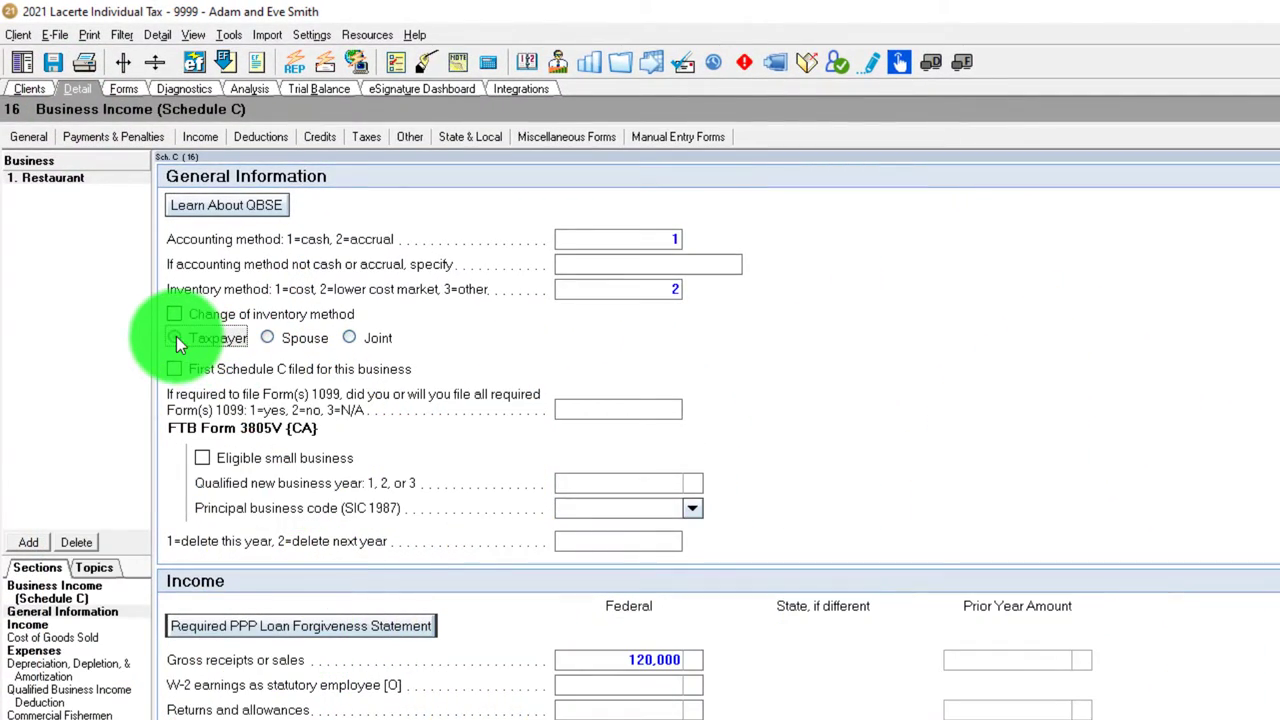
pyautogui.click(176, 338)
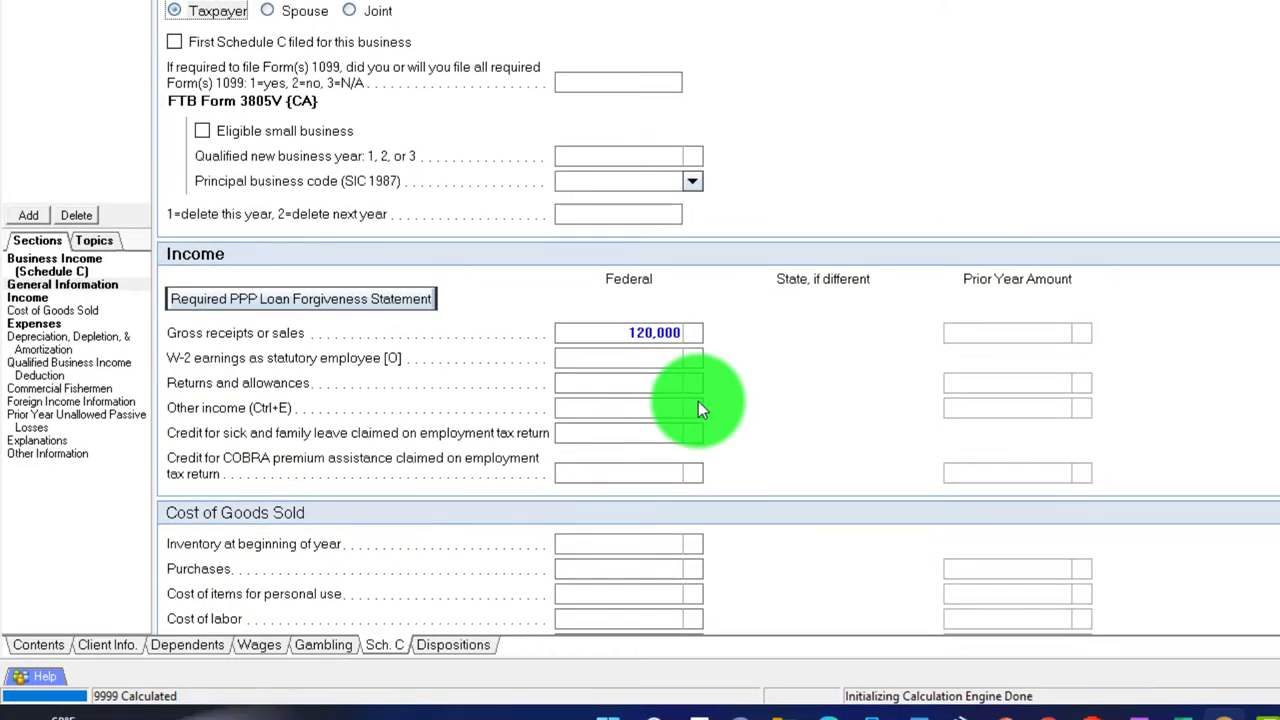
pyautogui.scroll(-8, 698, 401)
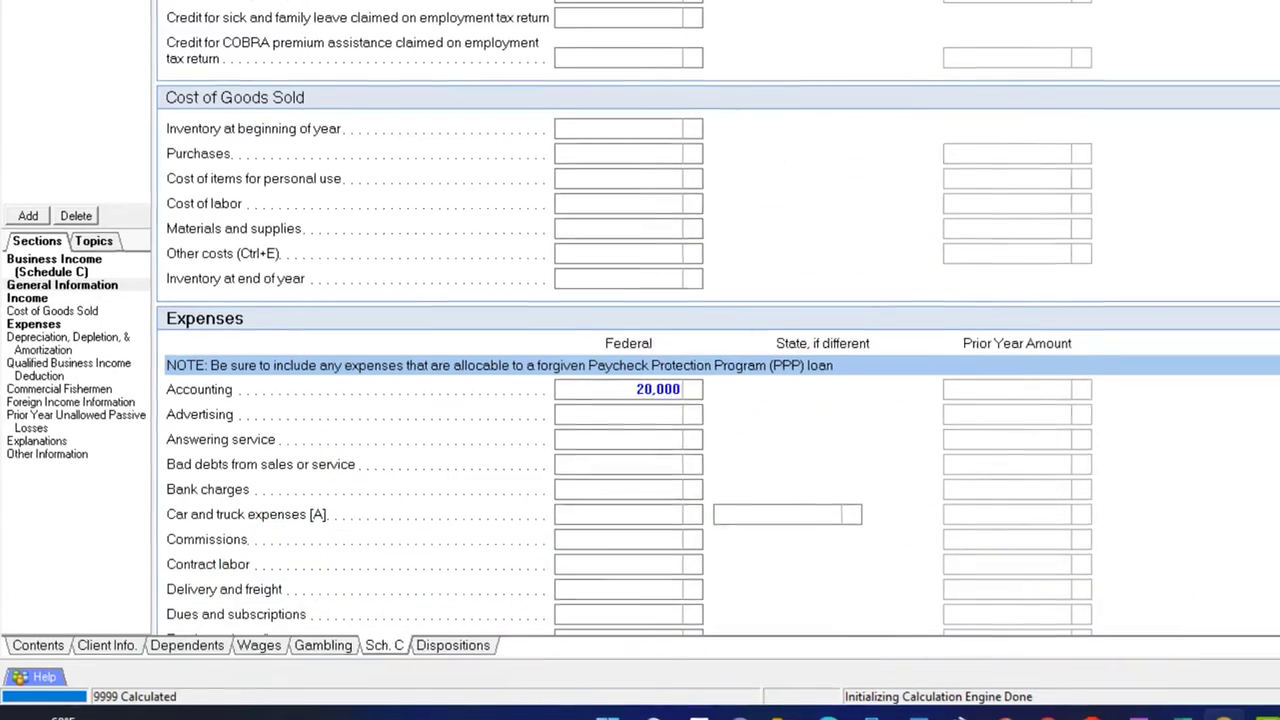
# Add a -60,000 adjustment line to the supporting detail of the first restaurant's gross receipts and accept it.
pyautogui.click(697, 0)
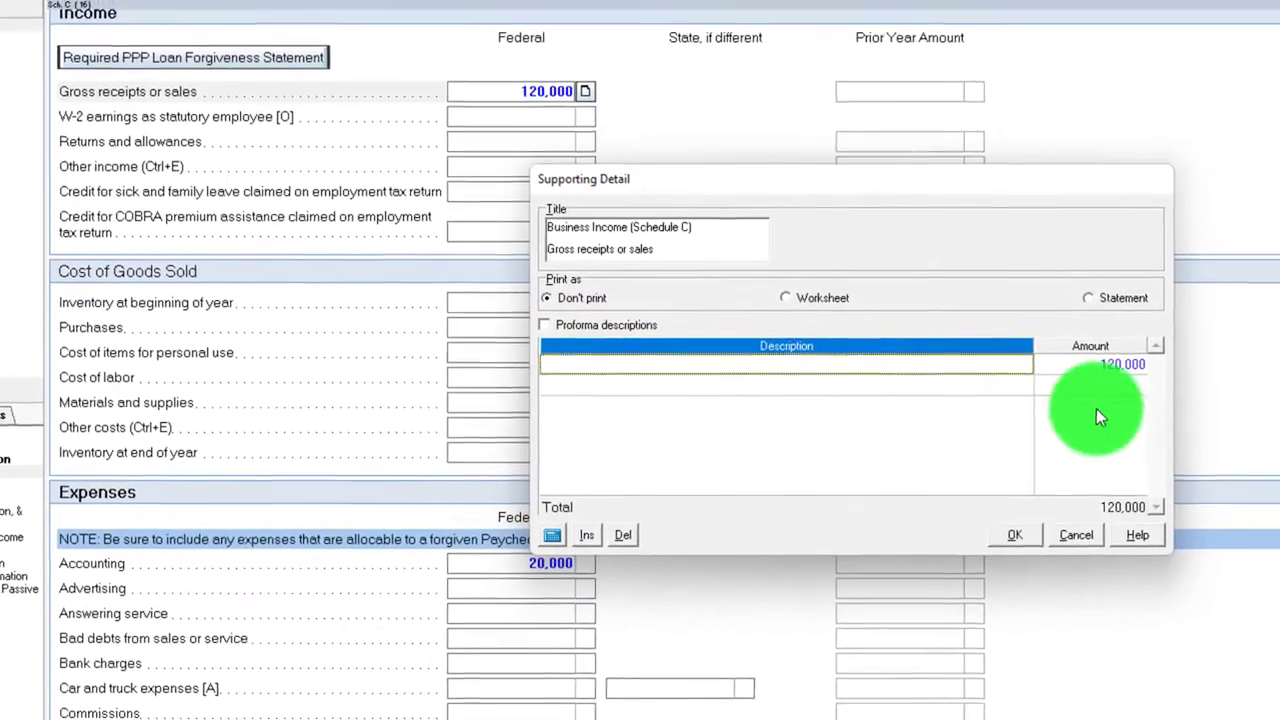
pyautogui.click(1125, 338)
pyautogui.write('-60000')
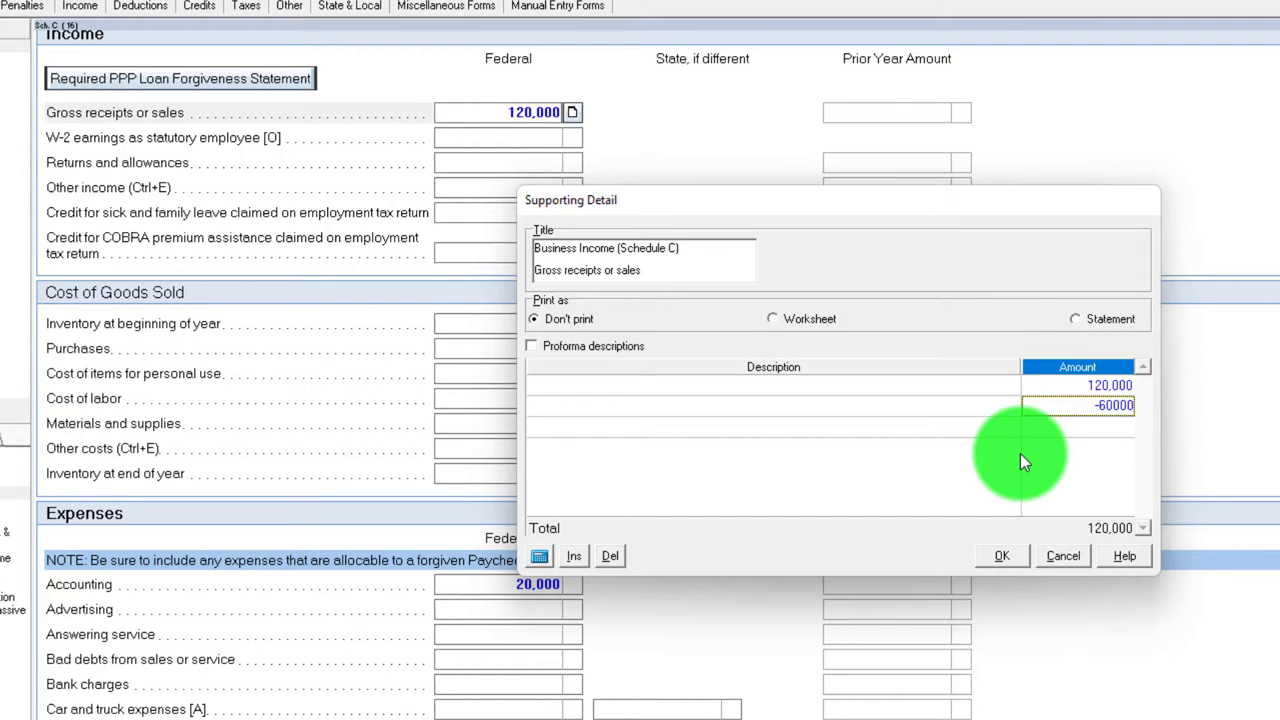
pyautogui.press('Return')
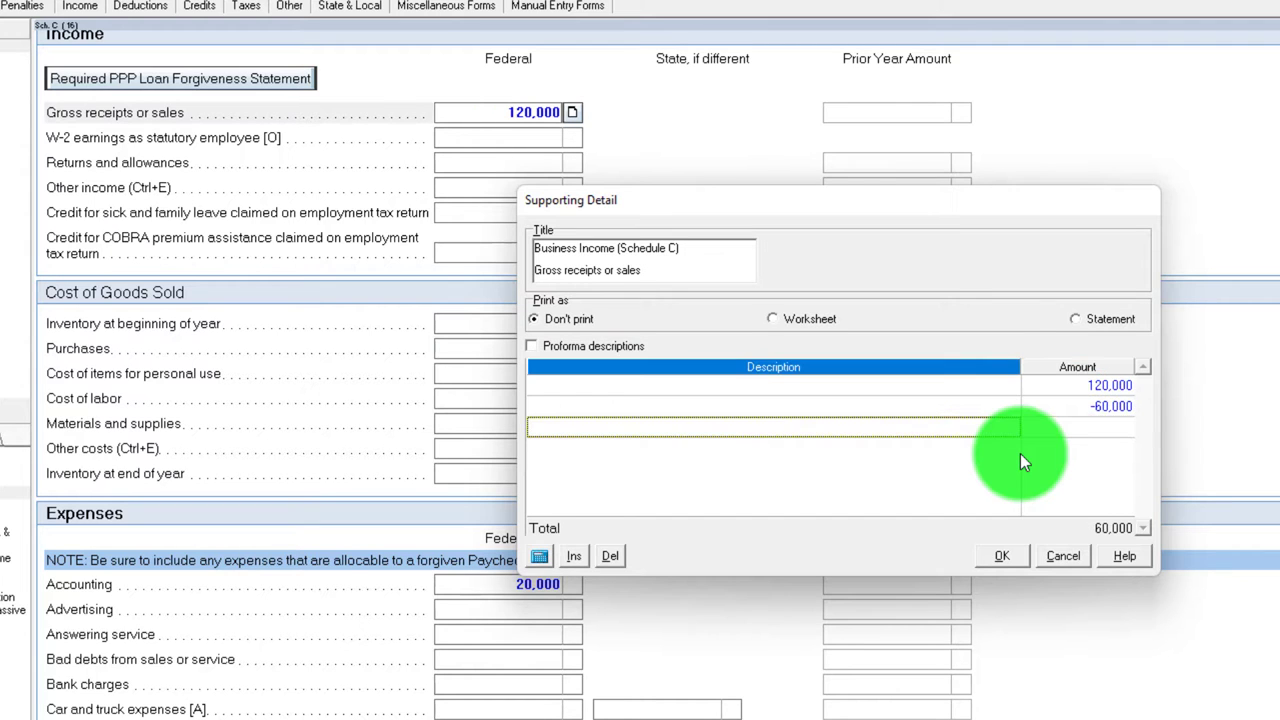
pyautogui.click(1015, 557)
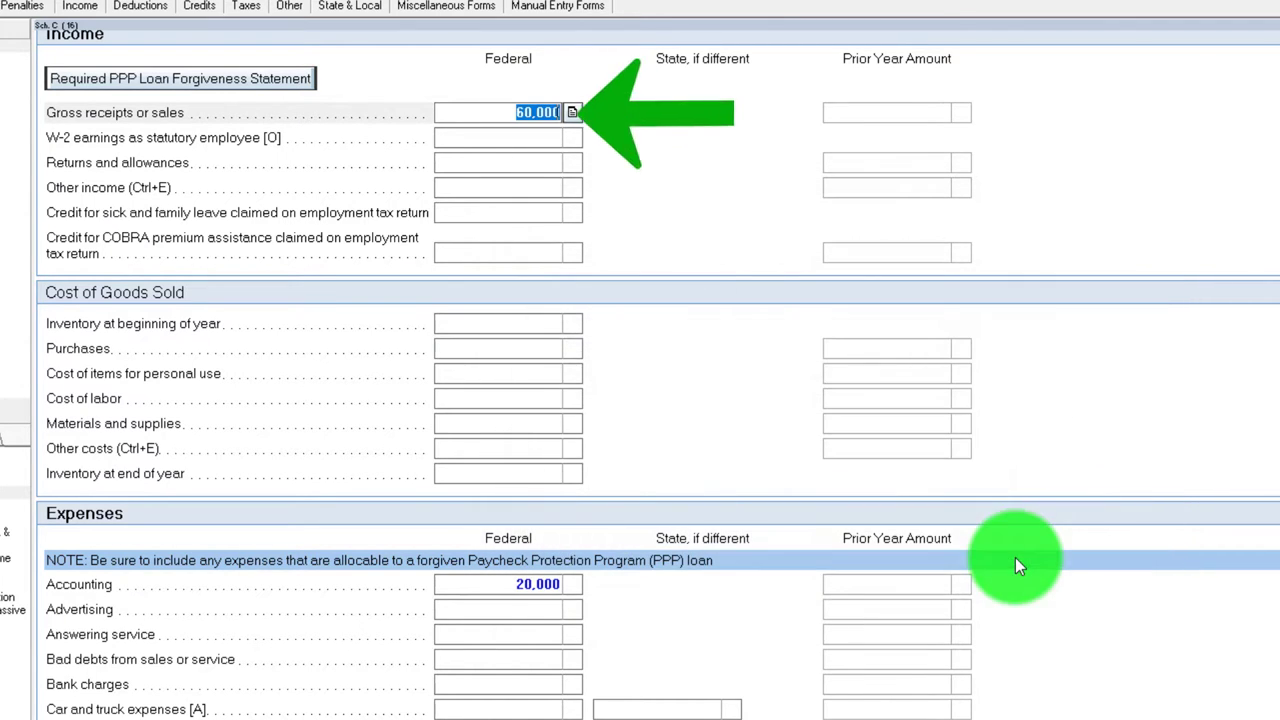
# Add a -60,000 adjustment line to the supporting detail of the first restaurant's Accounting expense and accept it.
pyautogui.click(577, 590)
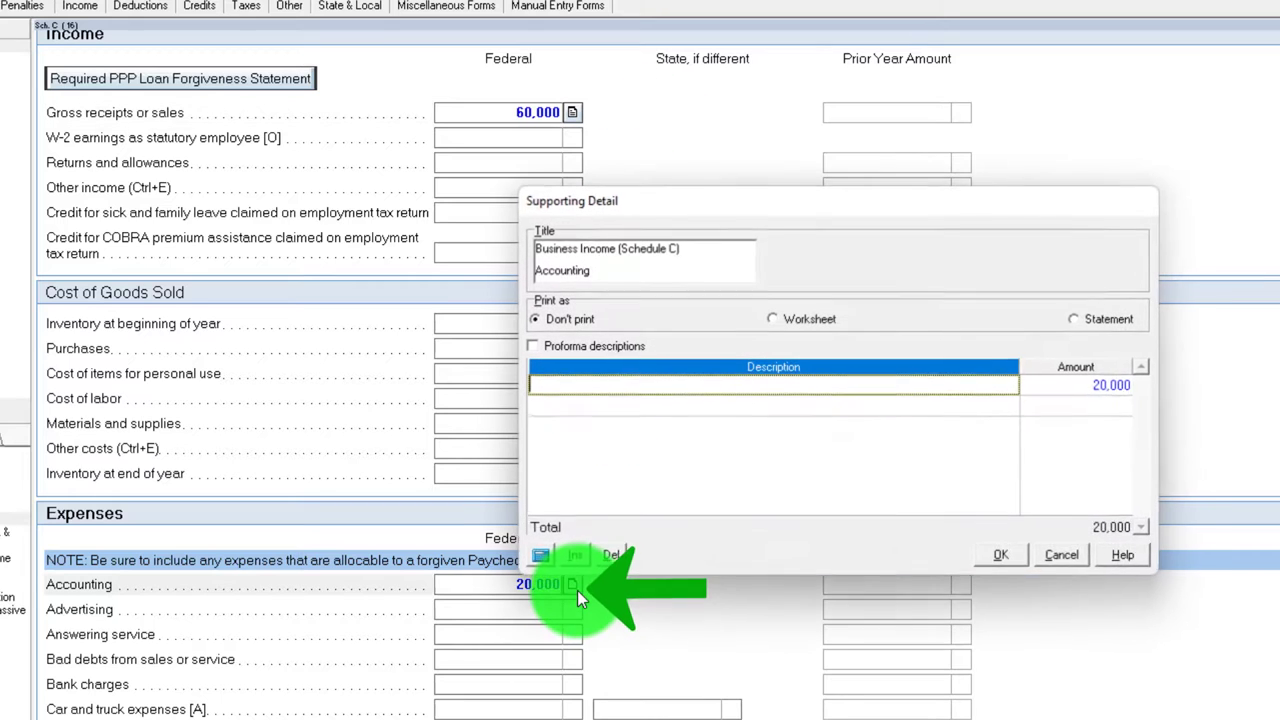
pyautogui.click(1092, 404)
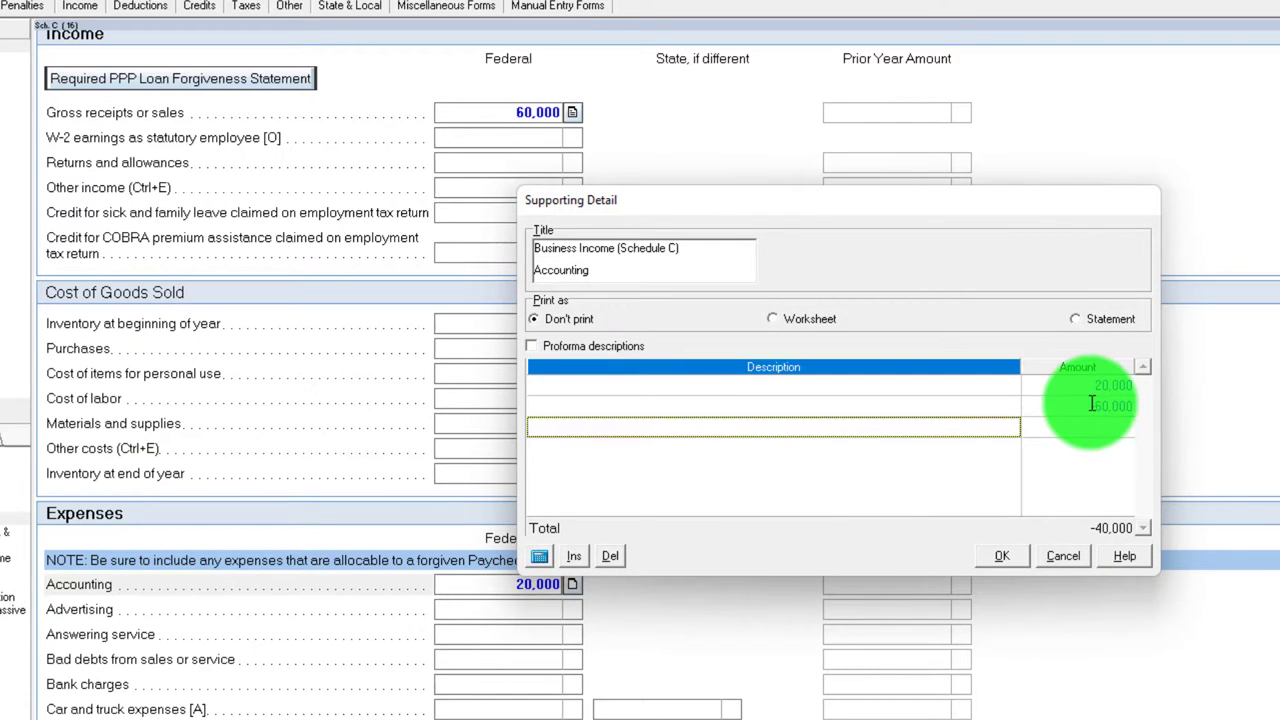
pyautogui.click(1003, 556)
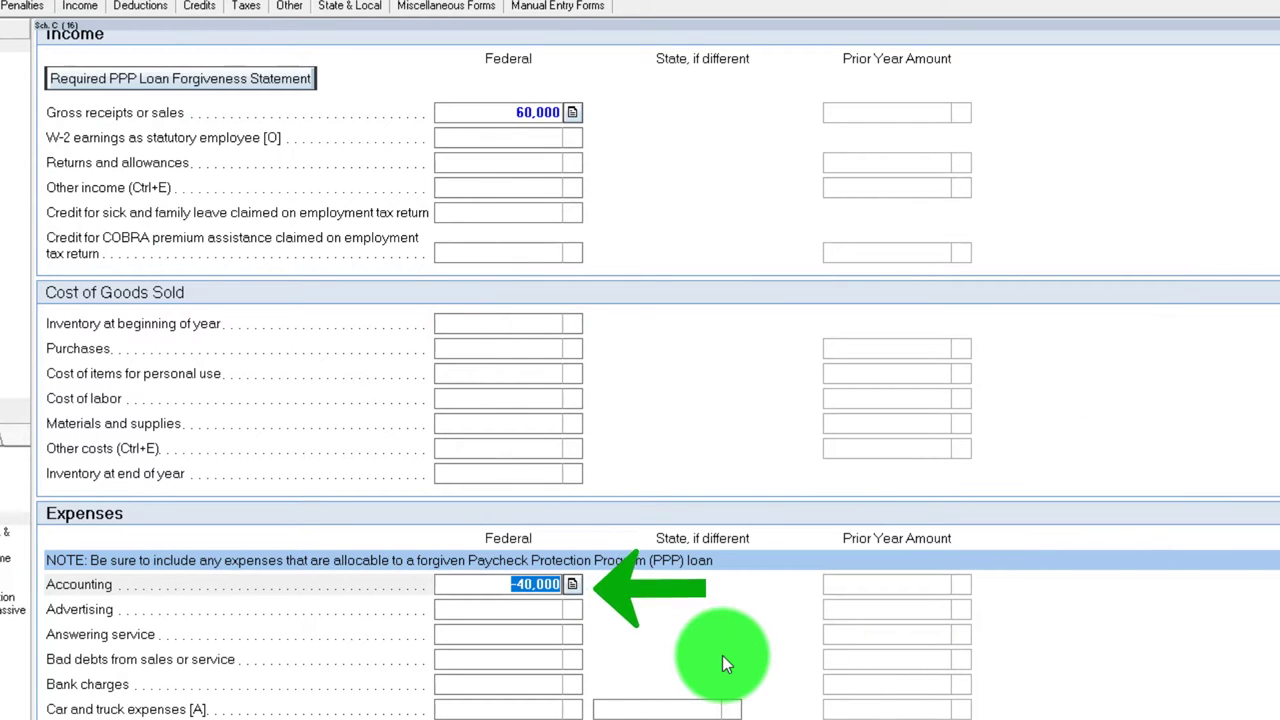
# Create a second Schedule C business named Restaurant with principal business code 722511, Full-service restaurants.
pyautogui.scroll(5, 600, 620)
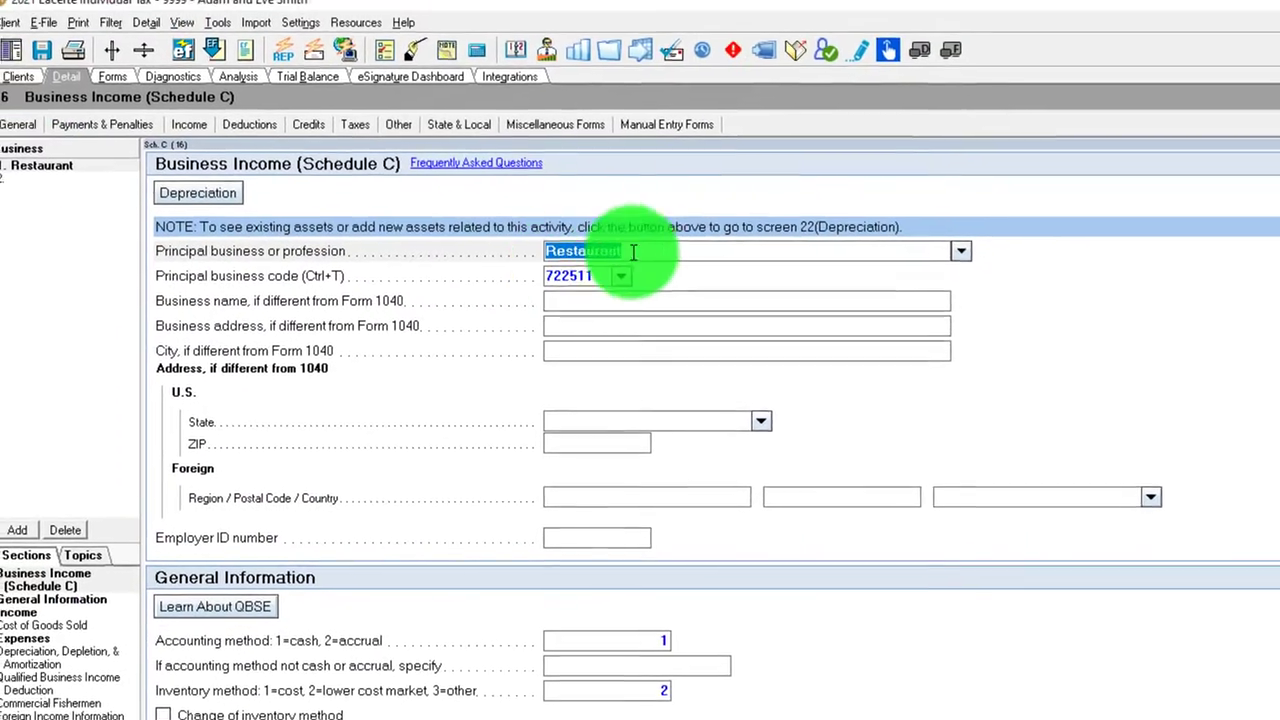
pyautogui.click(658, 251)
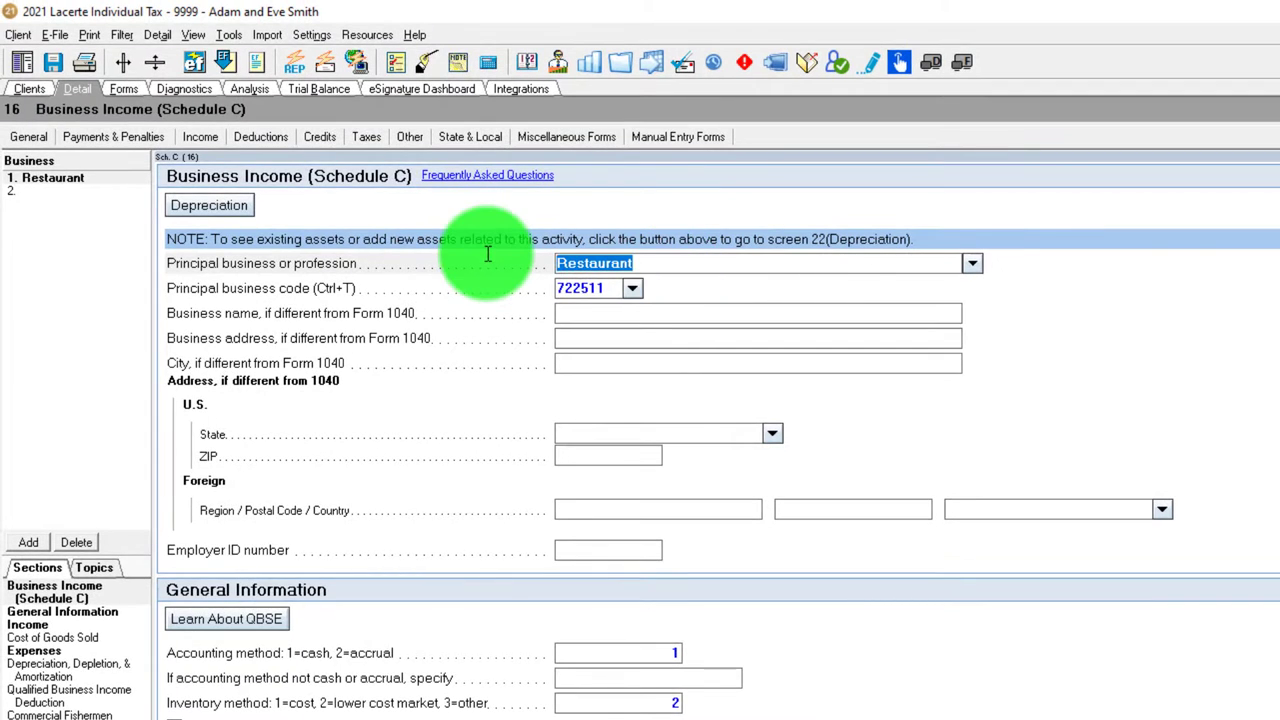
pyautogui.click(40, 192)
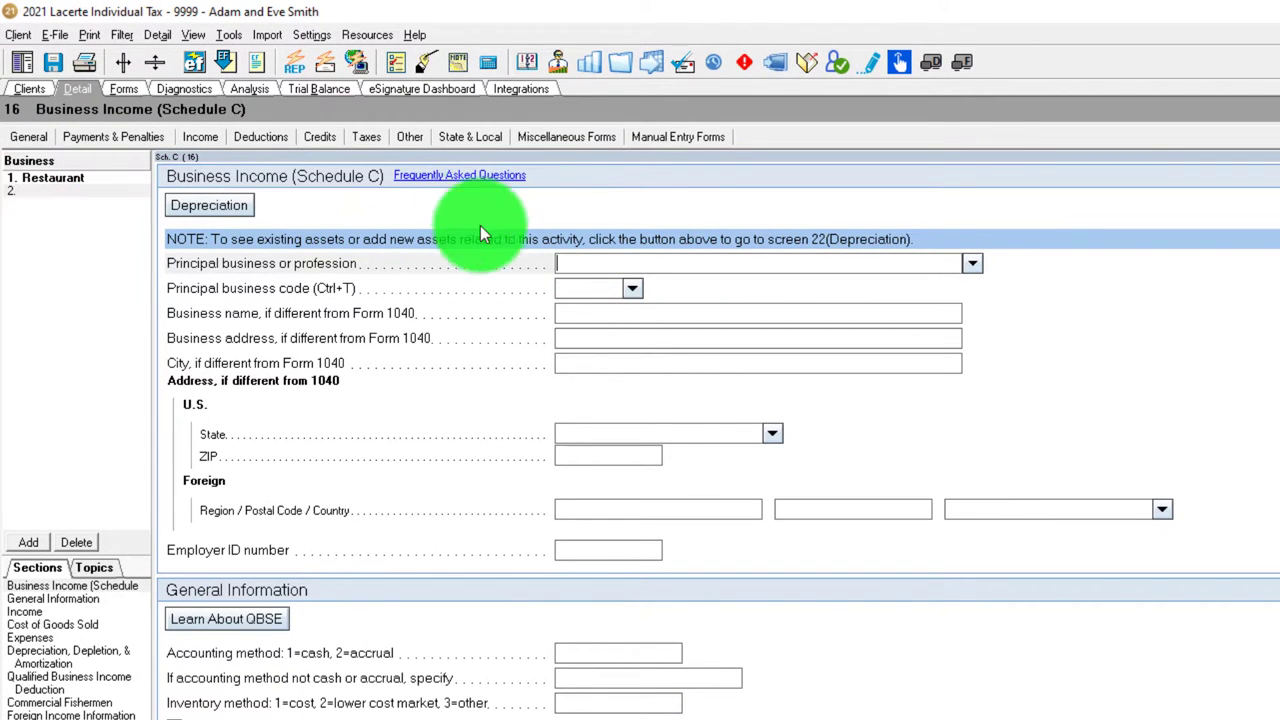
pyautogui.write('Restaurant')
pyautogui.click(629, 288)
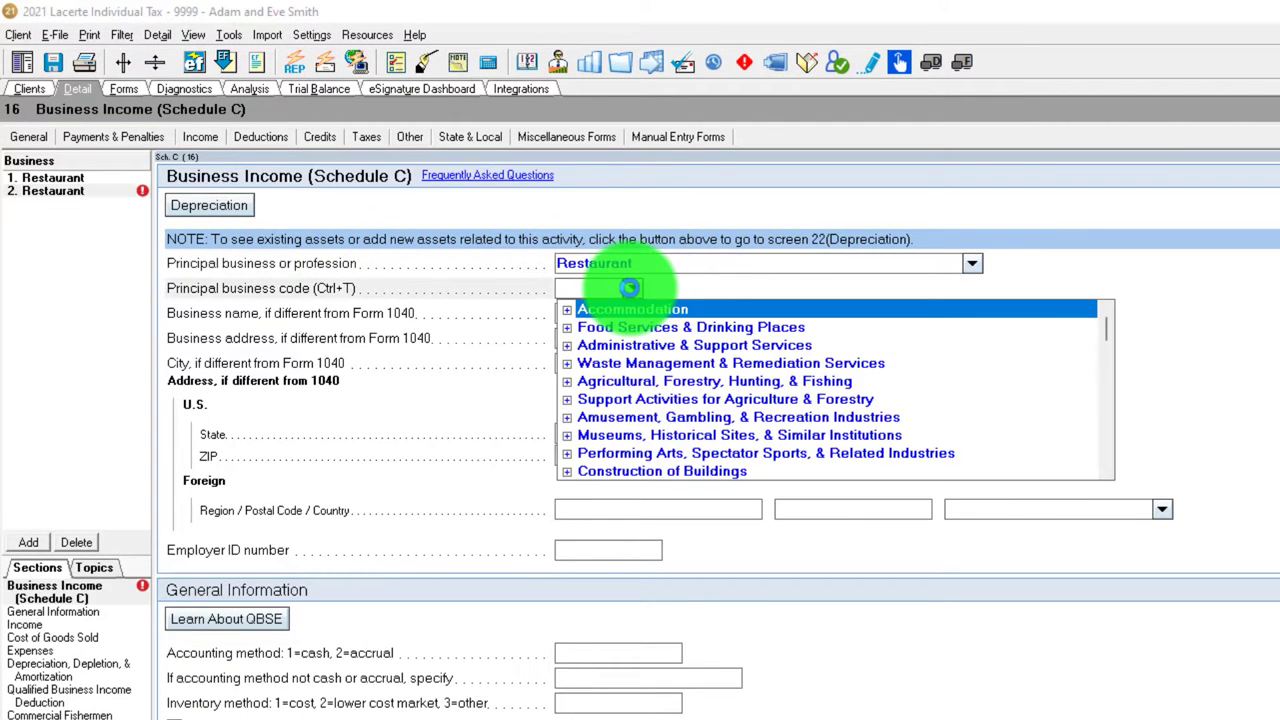
pyautogui.click(566, 330)
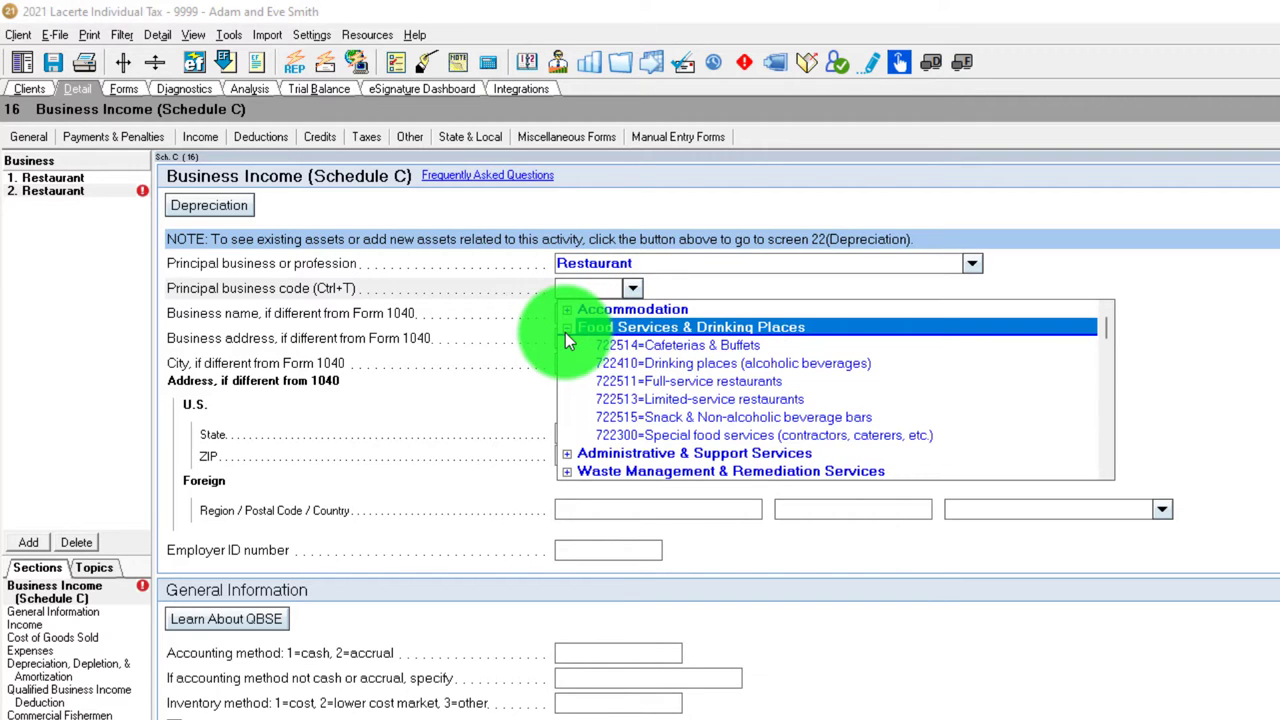
pyautogui.click(611, 380)
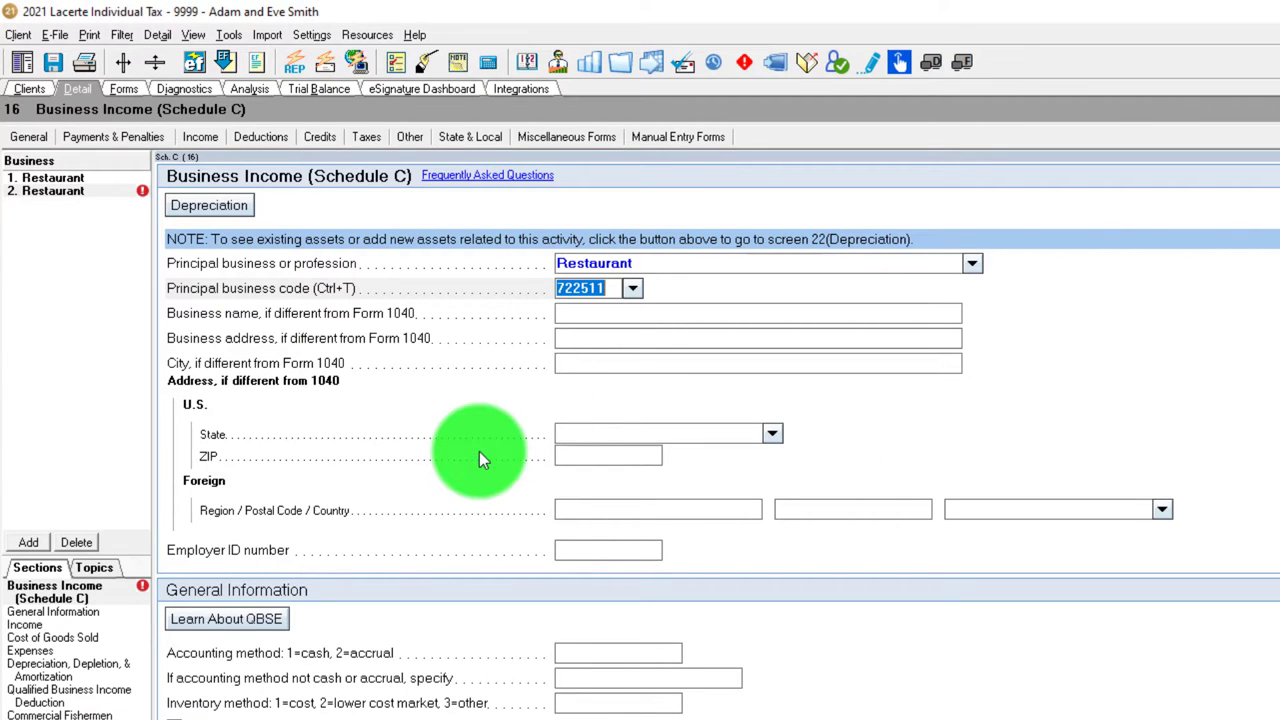
# Check the first restaurant's general settings and give the second accounting method 1, inventory method 2 and Spouse ownership.
pyautogui.click(49, 180)
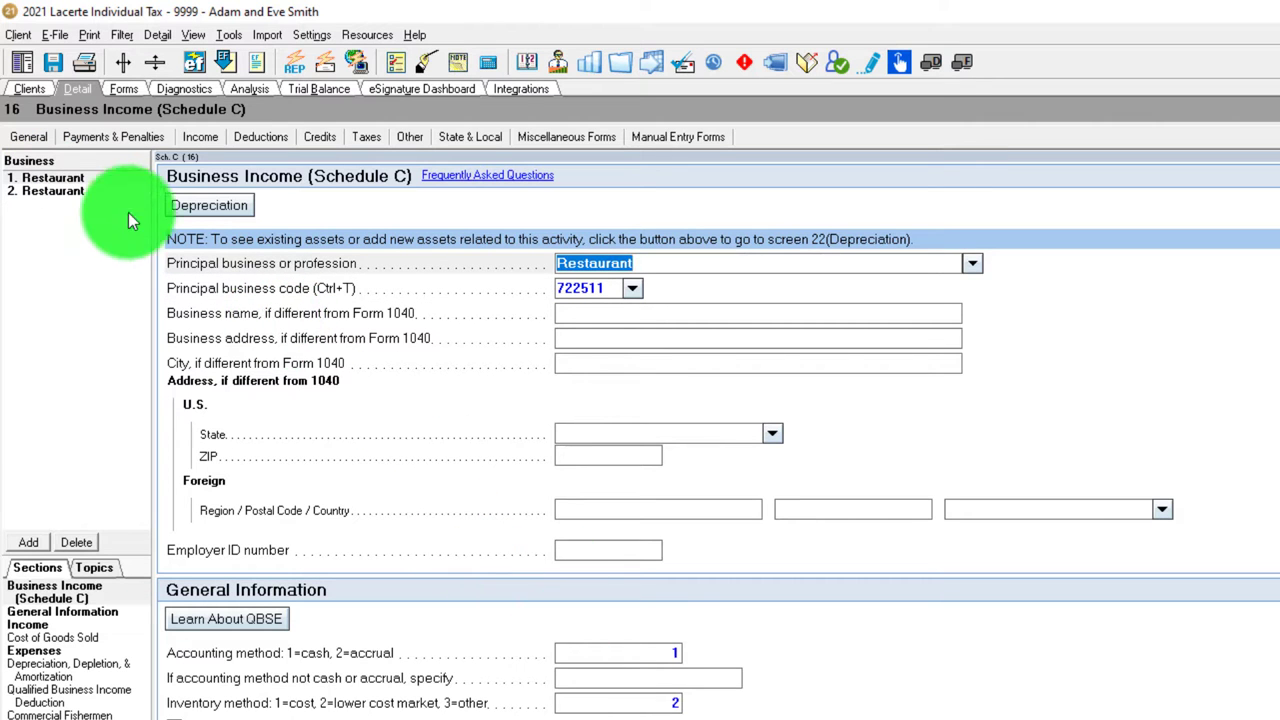
pyautogui.click(81, 193)
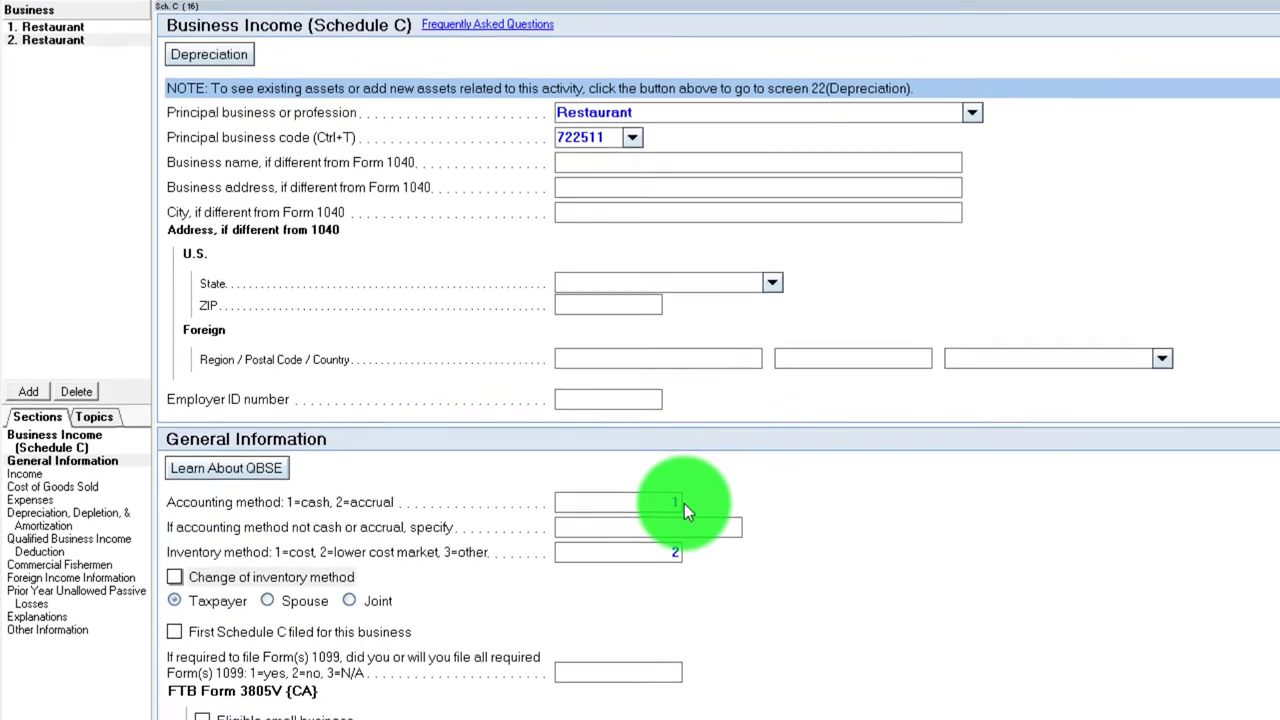
pyautogui.scroll(-1, 279, 604)
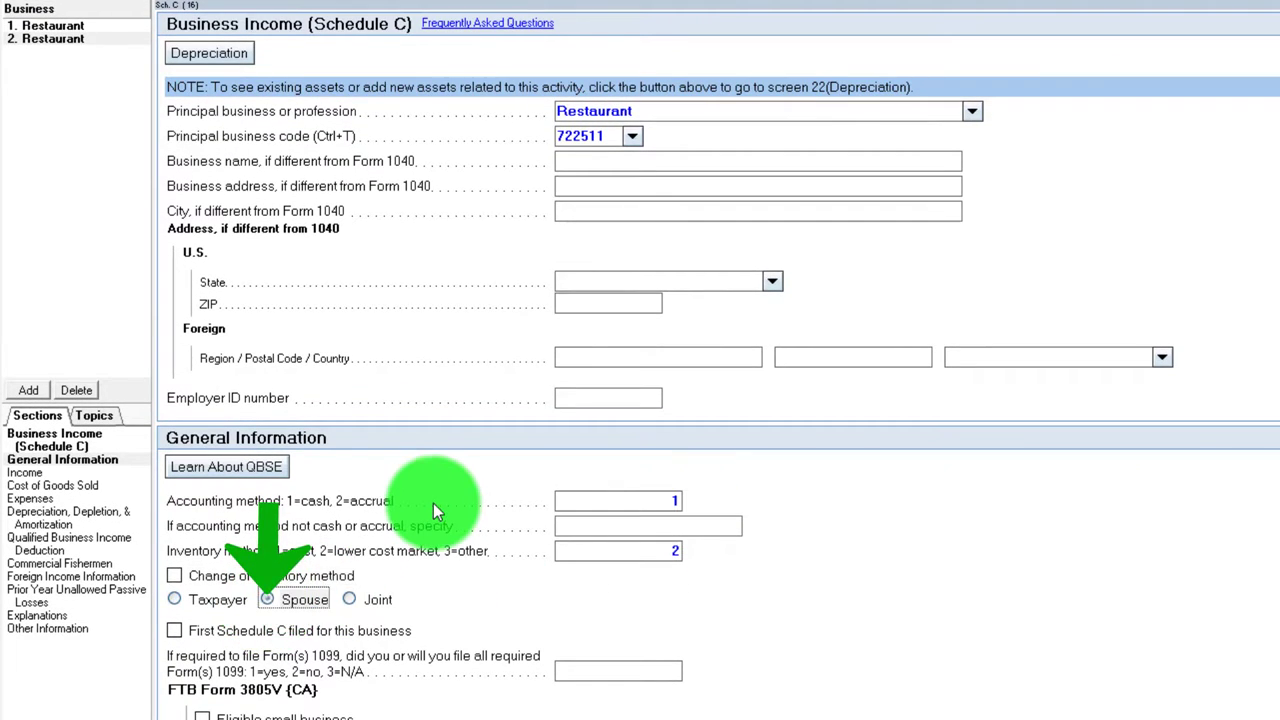
# Enter gross receipts of 60,000 and an Accounting expense of 10,000 for the spouse's restaurant.
pyautogui.scroll(-1, 433, 503)
pyautogui.scroll(-3, 433, 503)
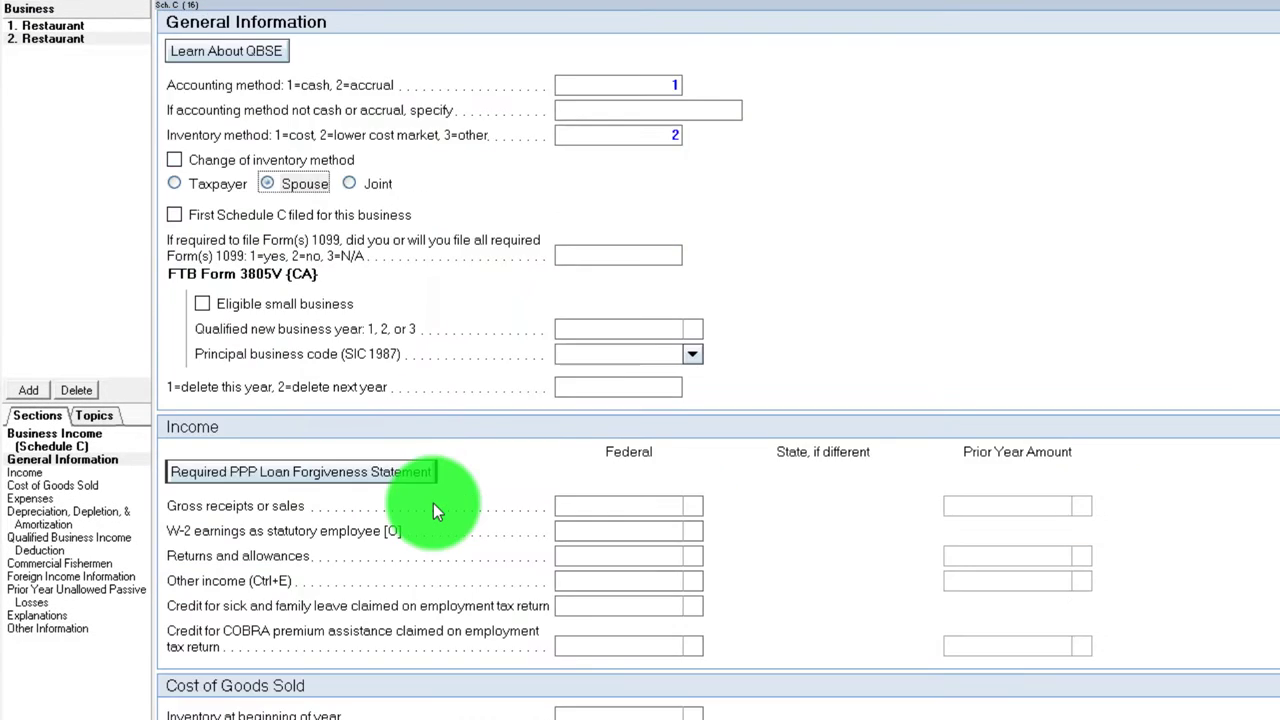
pyautogui.click(602, 510)
pyautogui.write('60,')
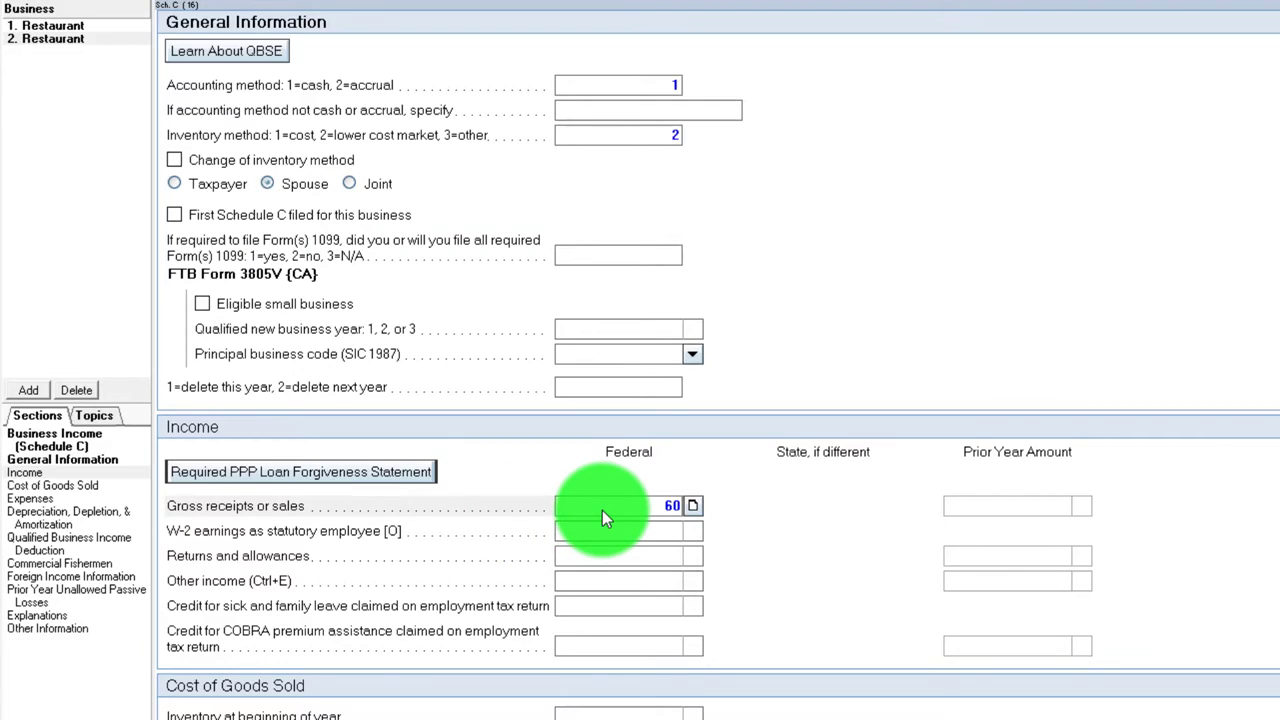
pyautogui.write('000')
pyautogui.press('Tab')
pyautogui.scroll(-1, 638, 595)
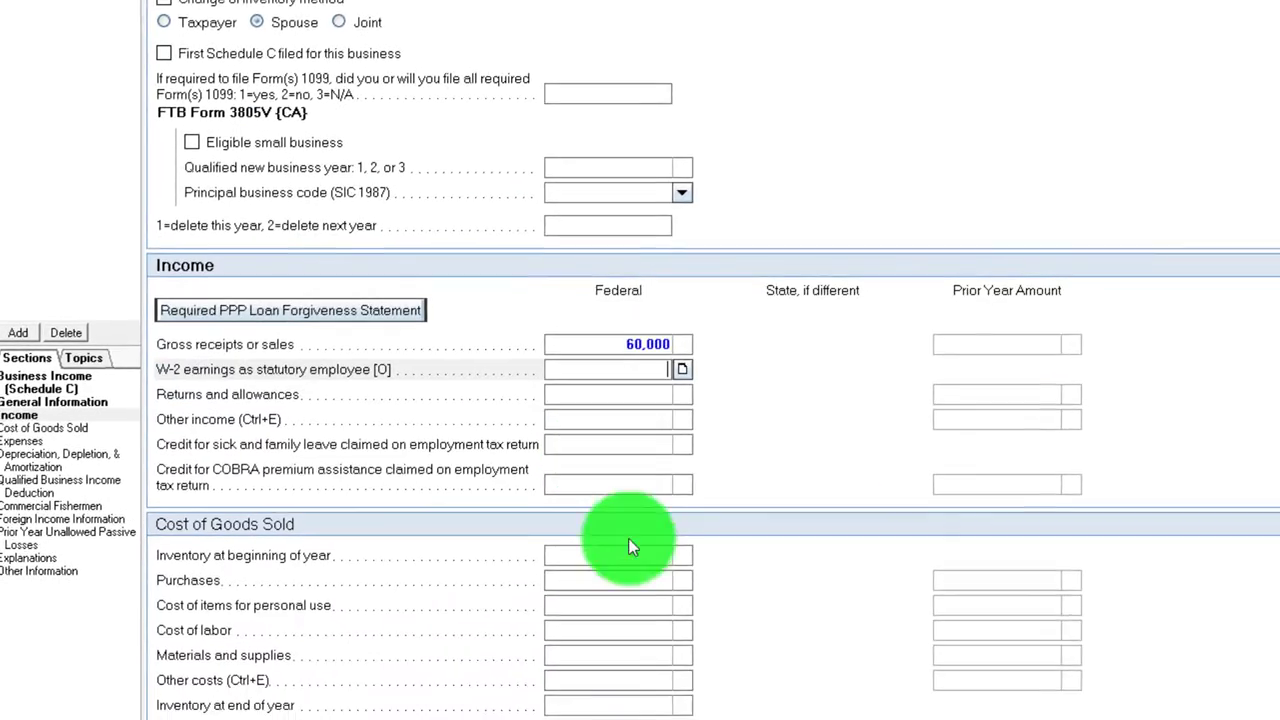
pyautogui.scroll(-2, 629, 540)
pyautogui.click(629, 613)
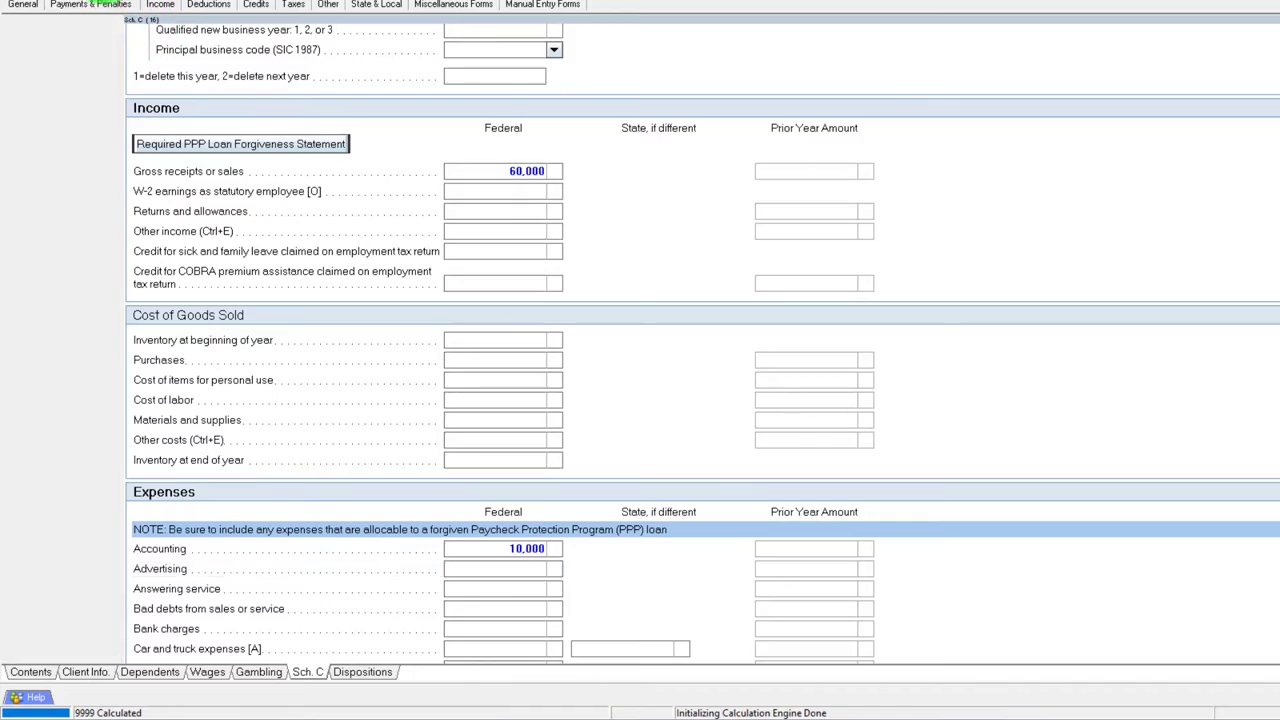
# Display the taxpayer's Schedule C and check its gross income, total expenses and tentative profit.
pyautogui.click(458, 330)
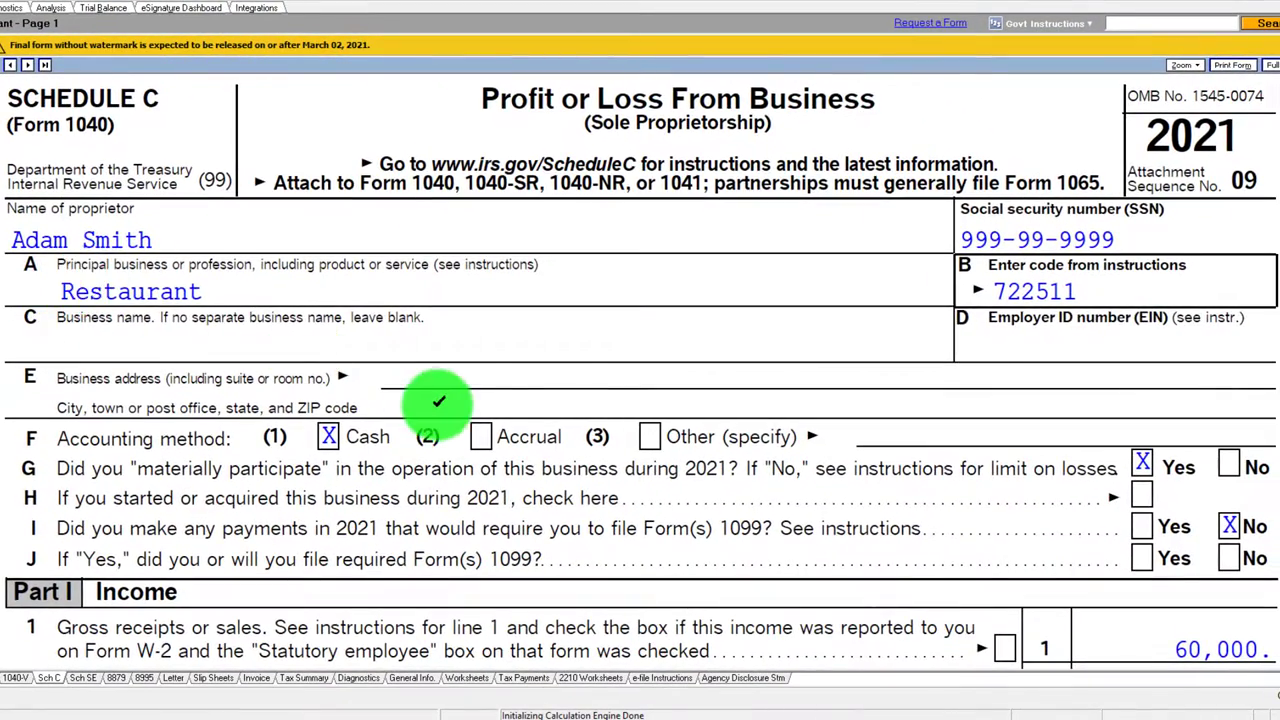
pyautogui.scroll(-5, 613, 443)
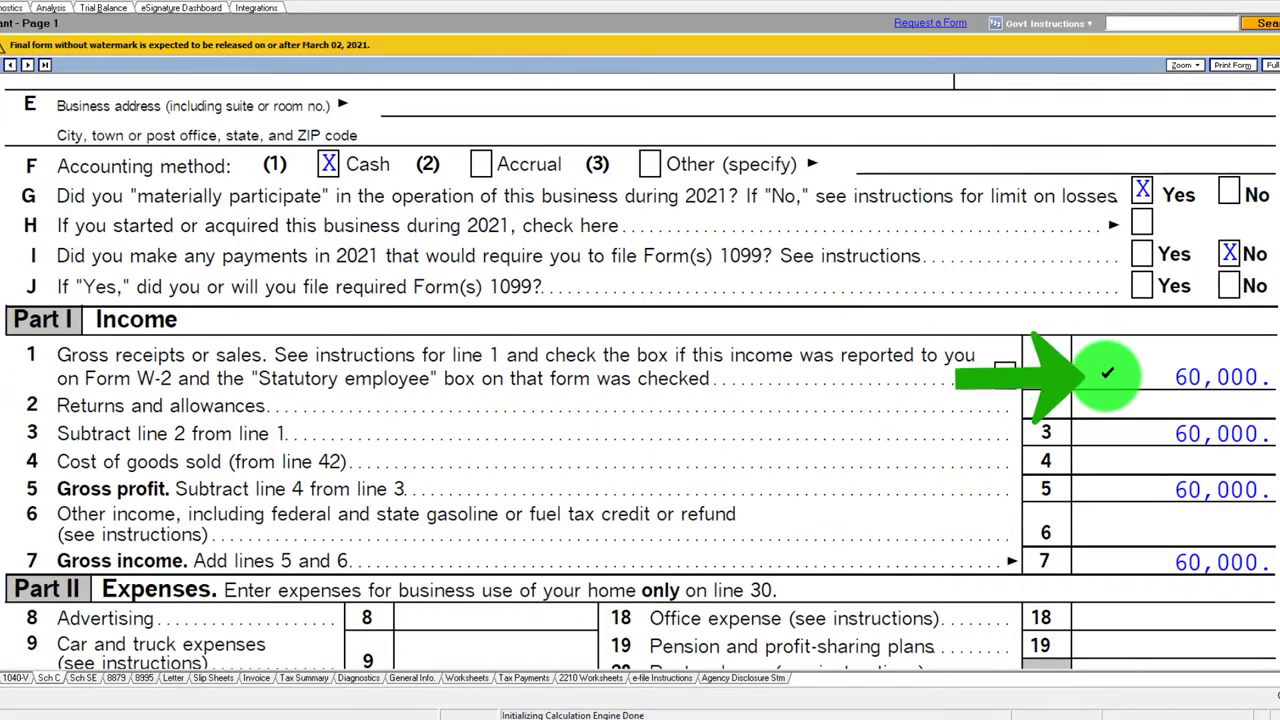
pyautogui.scroll(-12, 1107, 373)
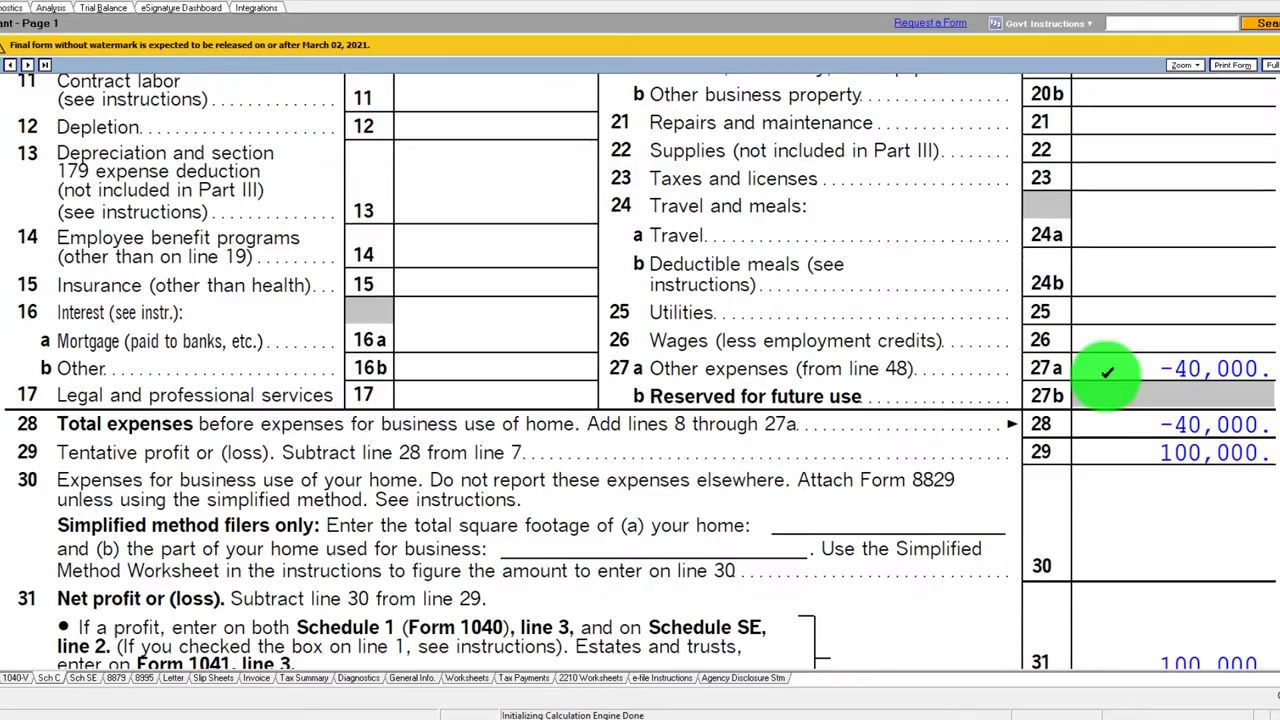
pyautogui.scroll(8, 1111, 398)
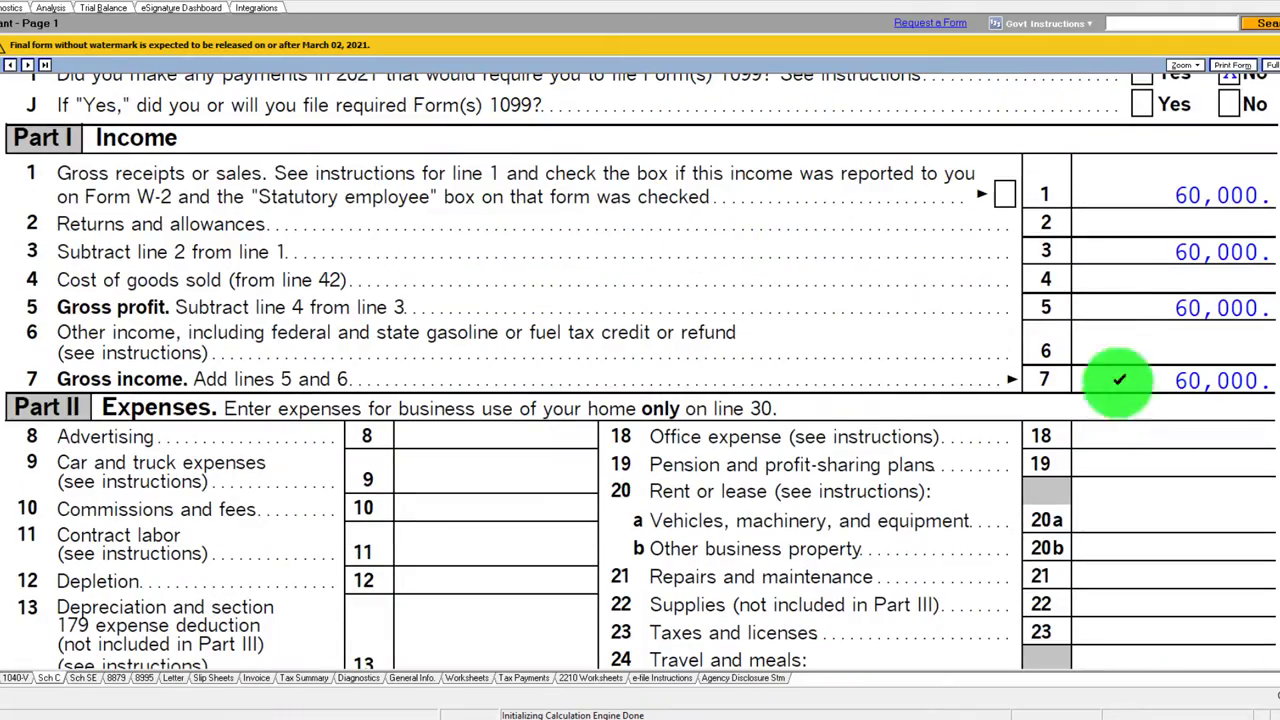
pyautogui.scroll(-7, 1128, 330)
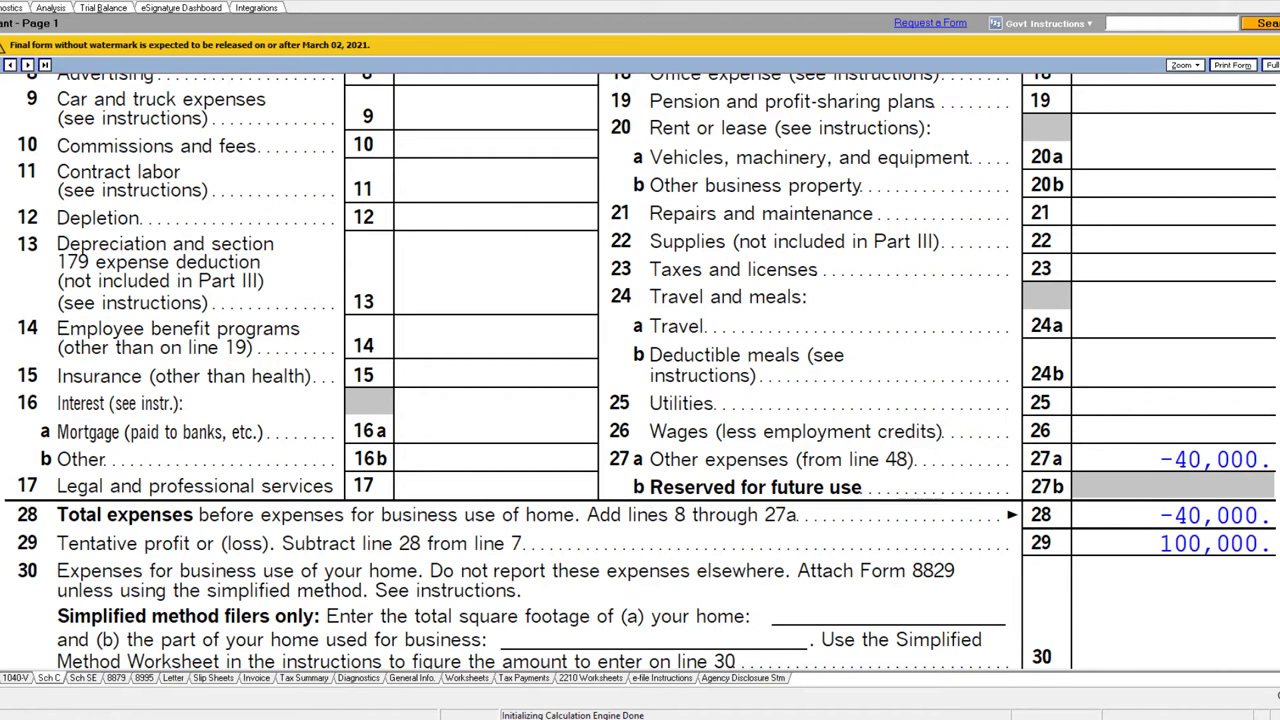
# Replace the -60,000 line in the first restaurant's Accounting supporting detail with -10,000 and accept it.
pyautogui.doubleClick(10, 132)
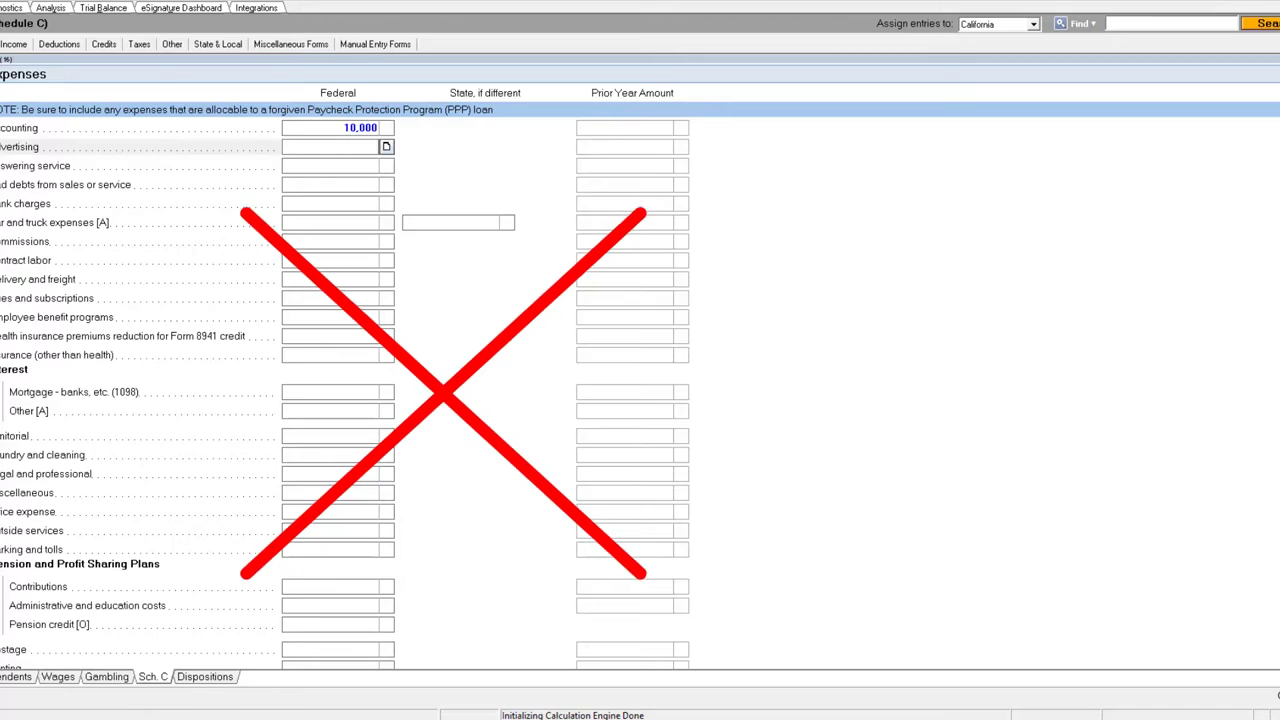
pyautogui.scroll(15, 175, 264)
pyautogui.scroll(-5, 271, 261)
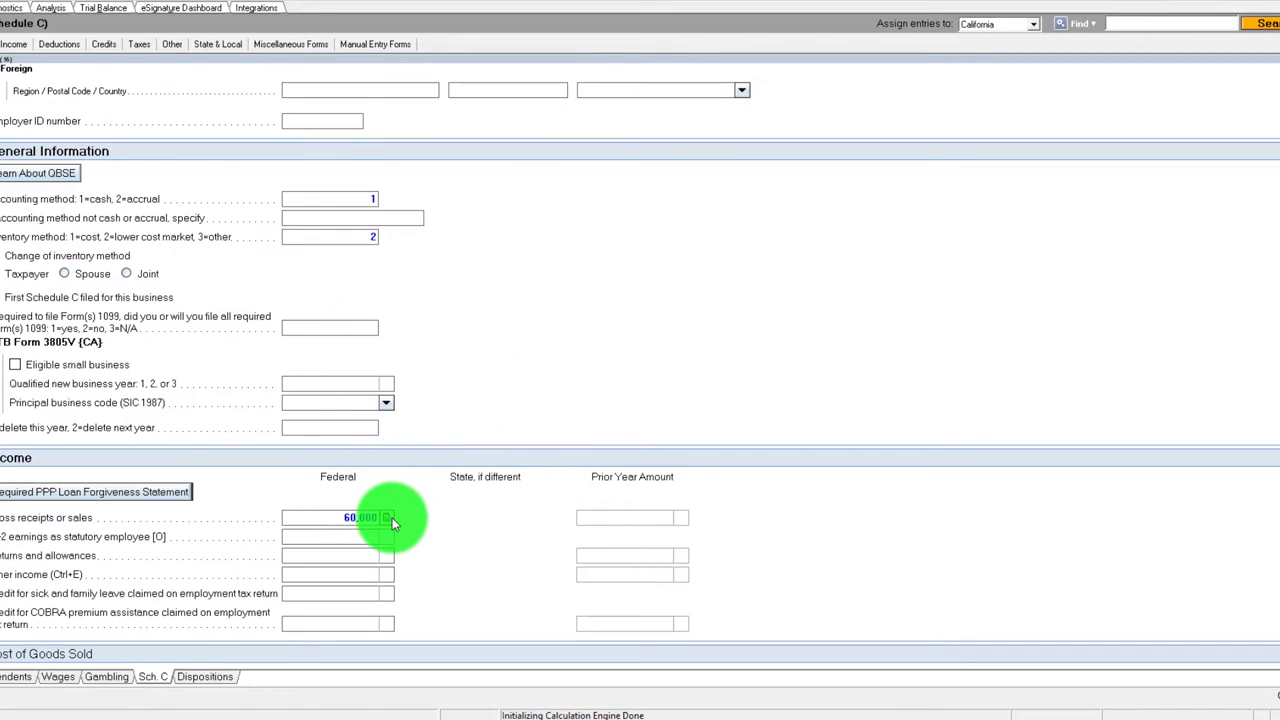
pyautogui.scroll(-8, 392, 517)
pyautogui.click(388, 482)
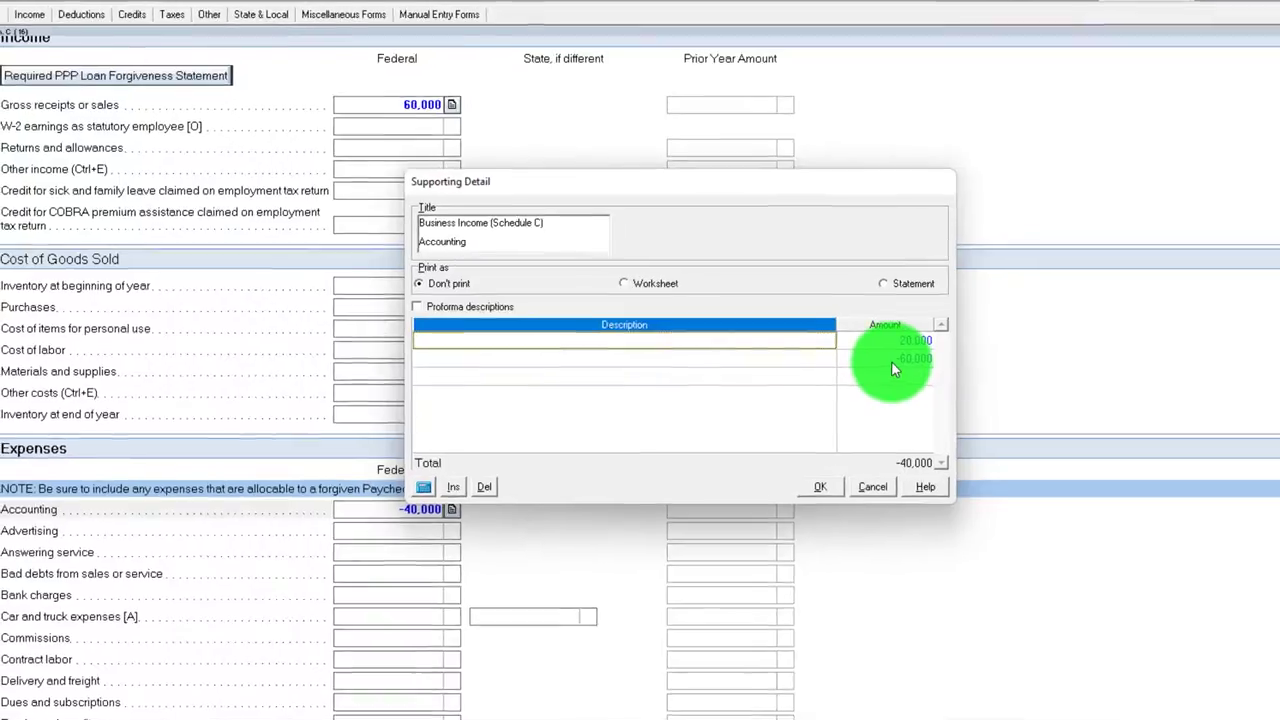
pyautogui.click(790, 347)
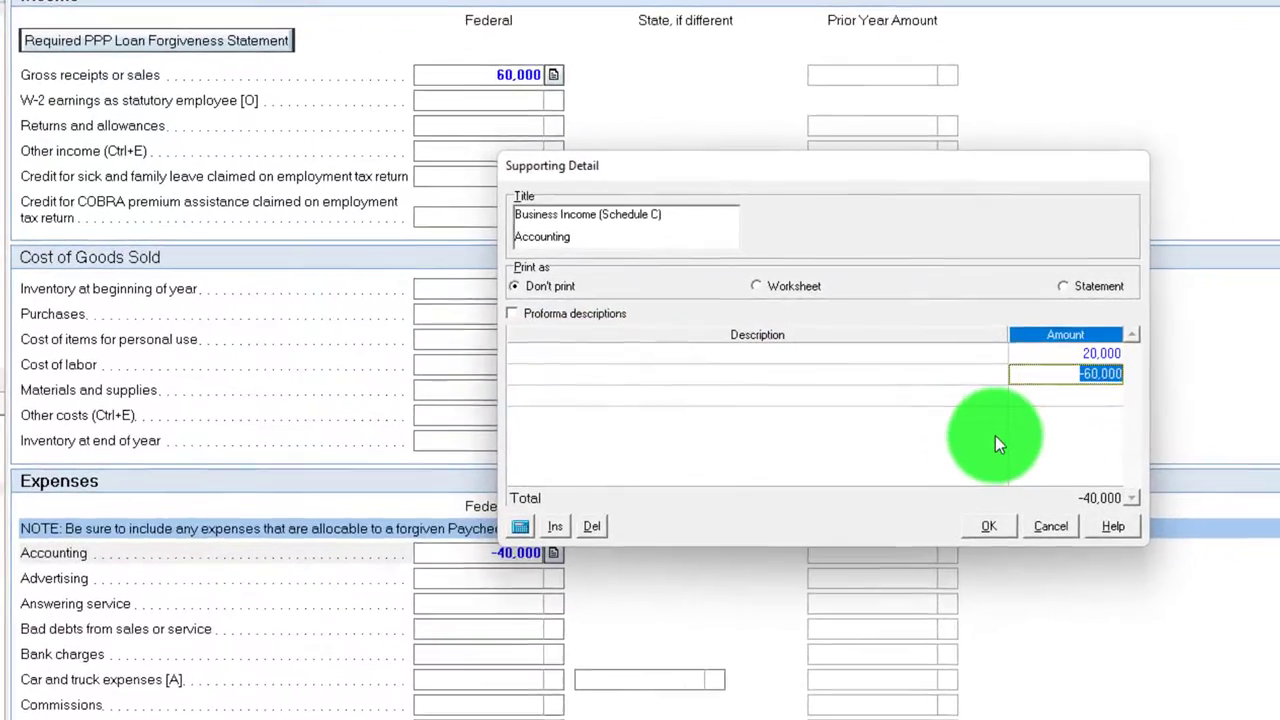
pyautogui.write('-10')
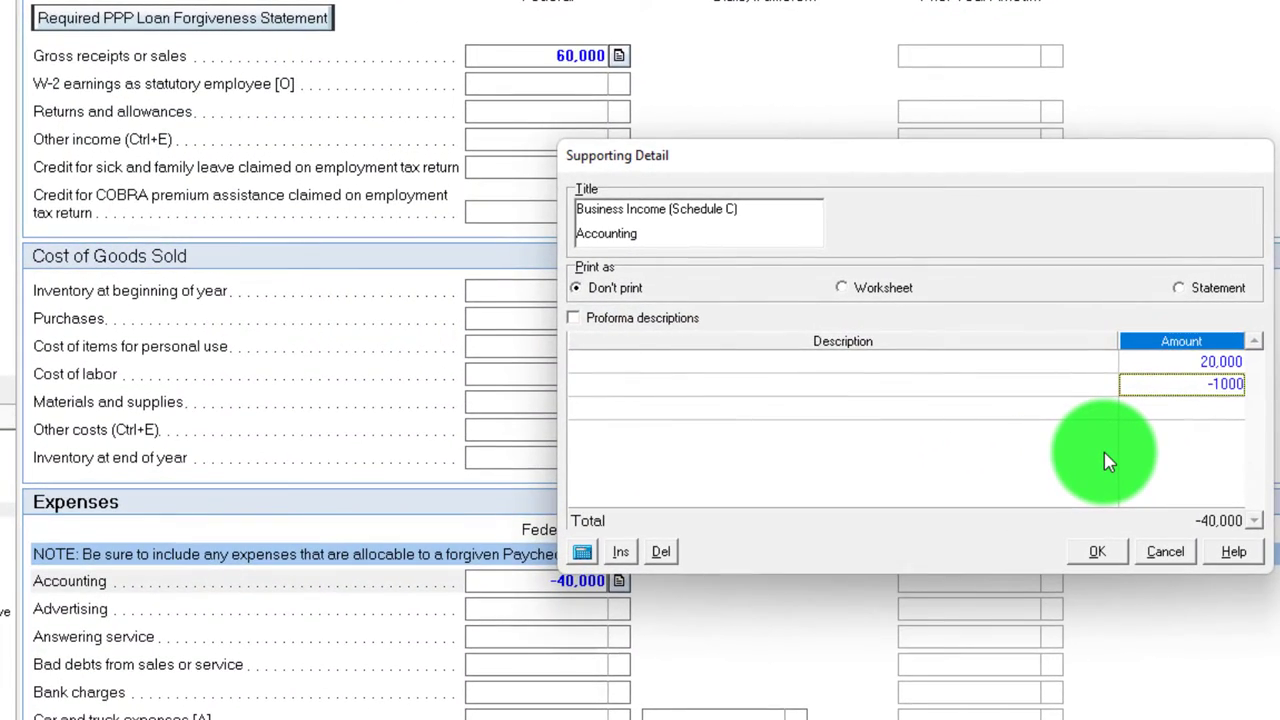
pyautogui.click(1095, 553)
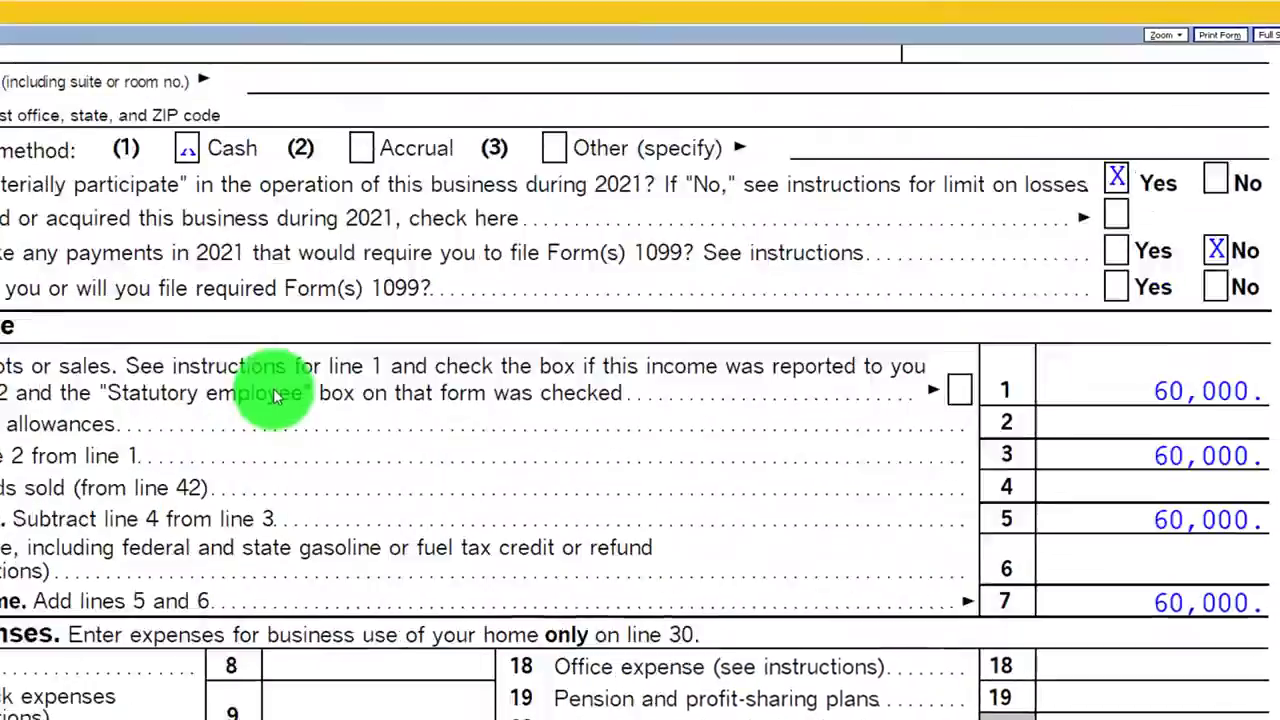
# Review the spouse's Schedule C for the second restaurant and her Schedule SE self-employment tax.
pyautogui.scroll(5, 154, 376)
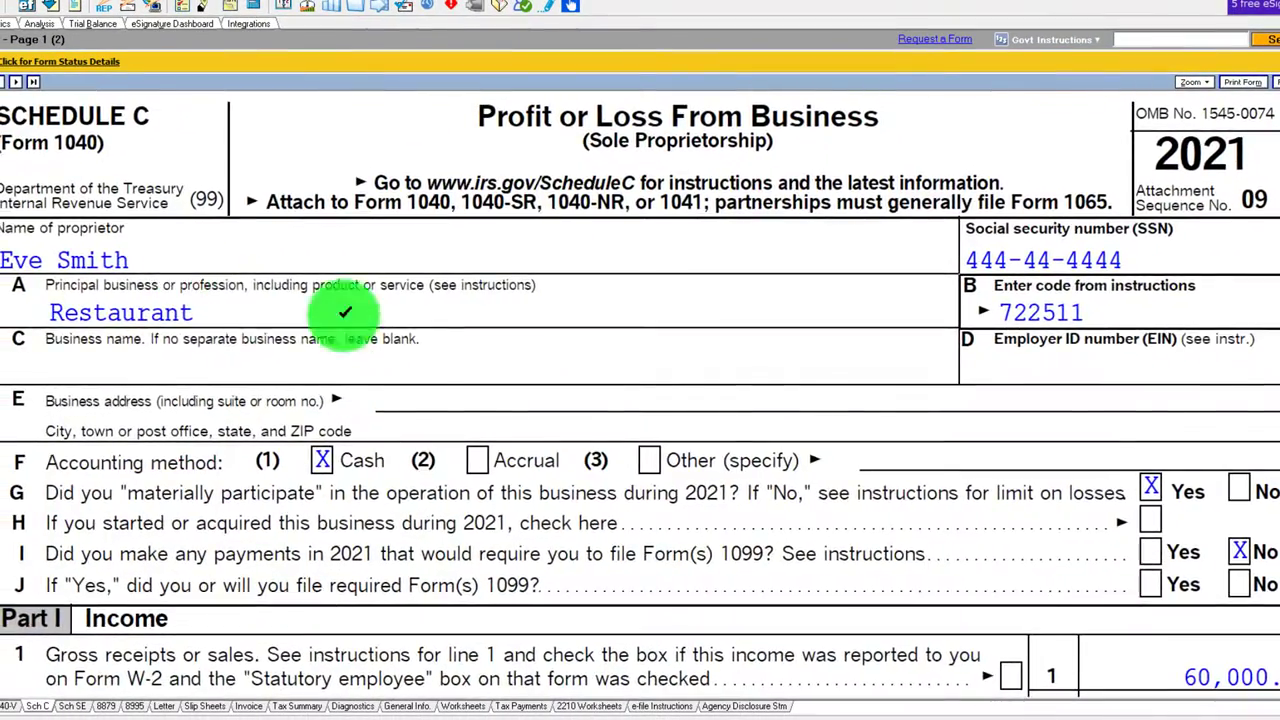
pyautogui.scroll(-3, 610, 450)
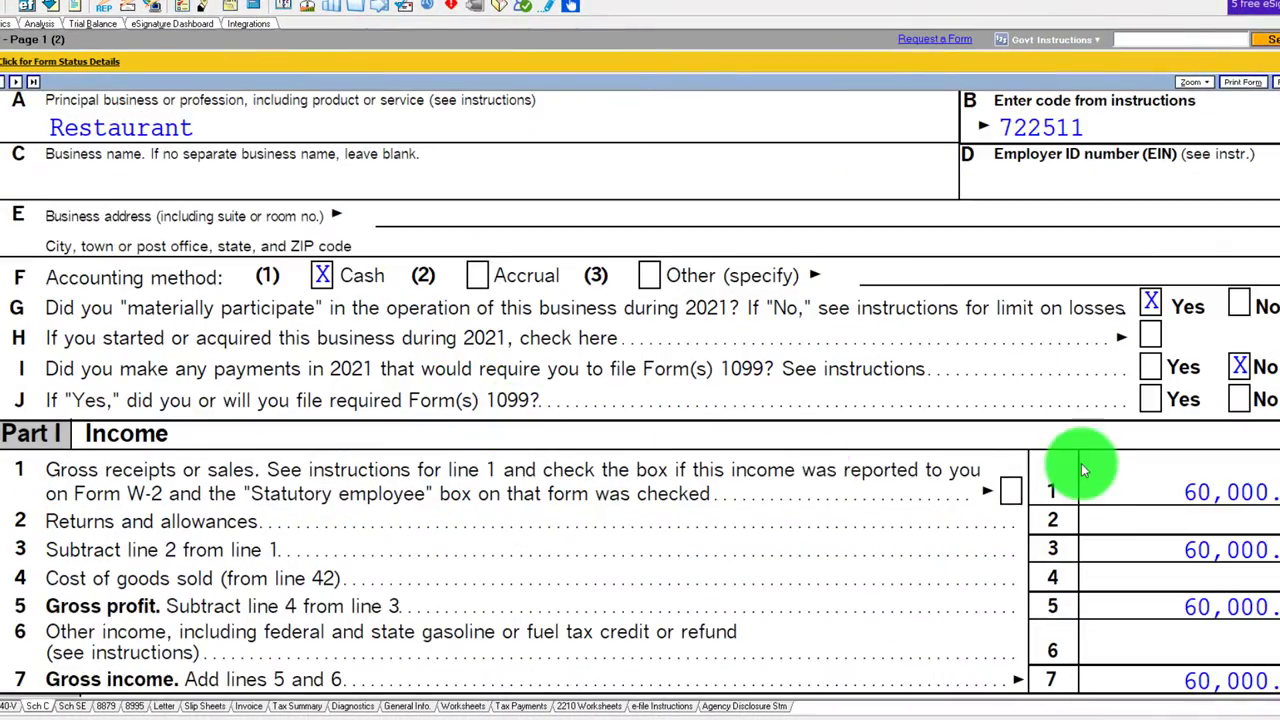
pyautogui.scroll(-14, 1081, 470)
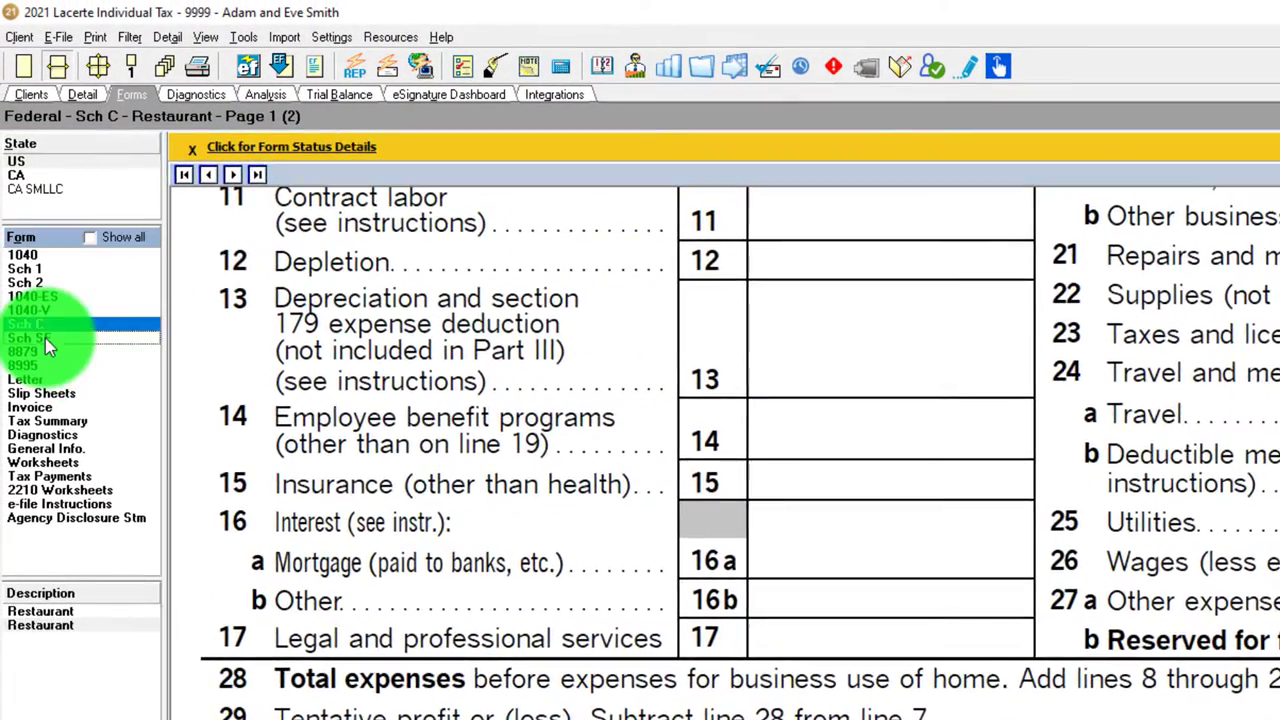
pyautogui.click(45, 338)
pyautogui.scroll(10, 410, 641)
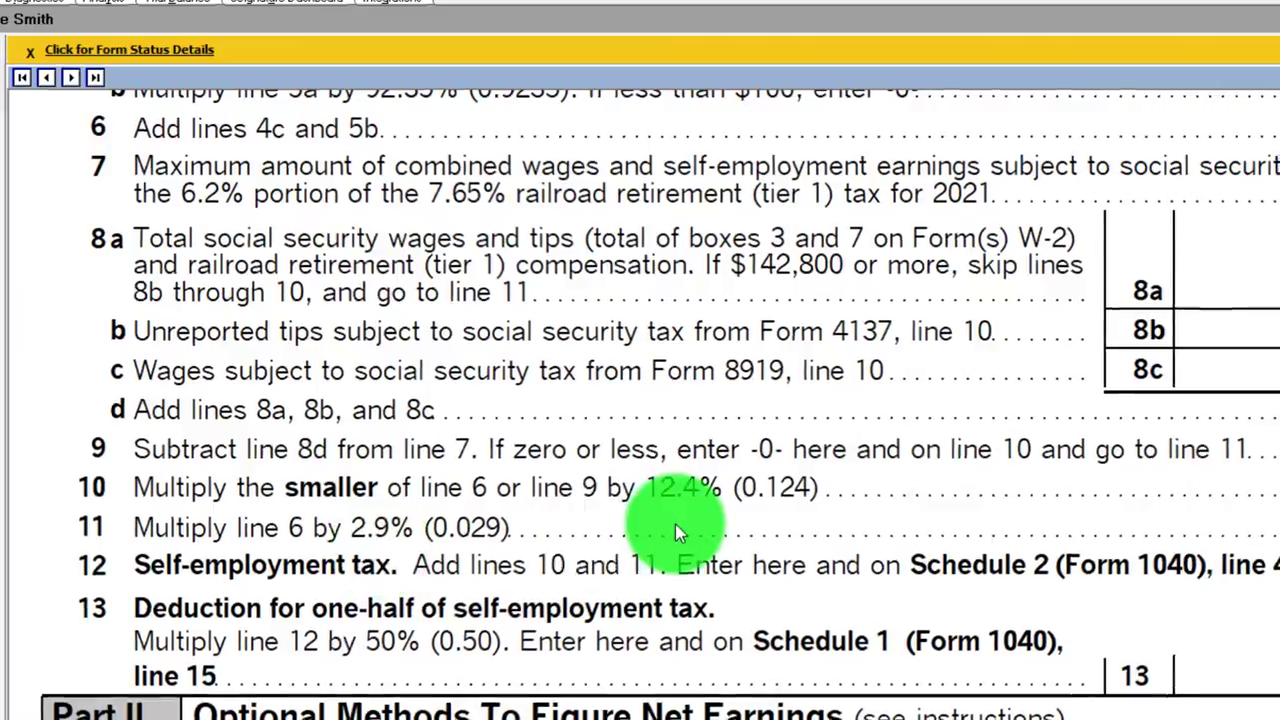
pyautogui.scroll(10, 675, 524)
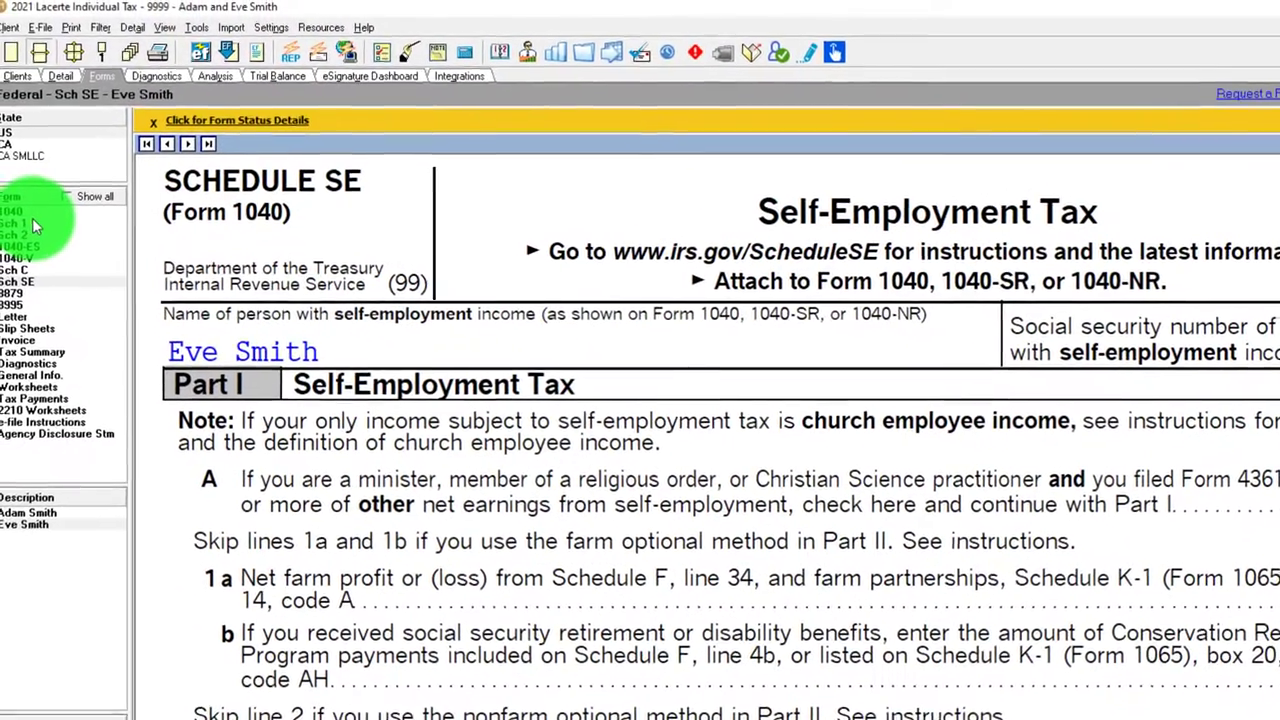
# Display page 1 of Form 1040 and review its income lines.
pyautogui.click(30, 215)
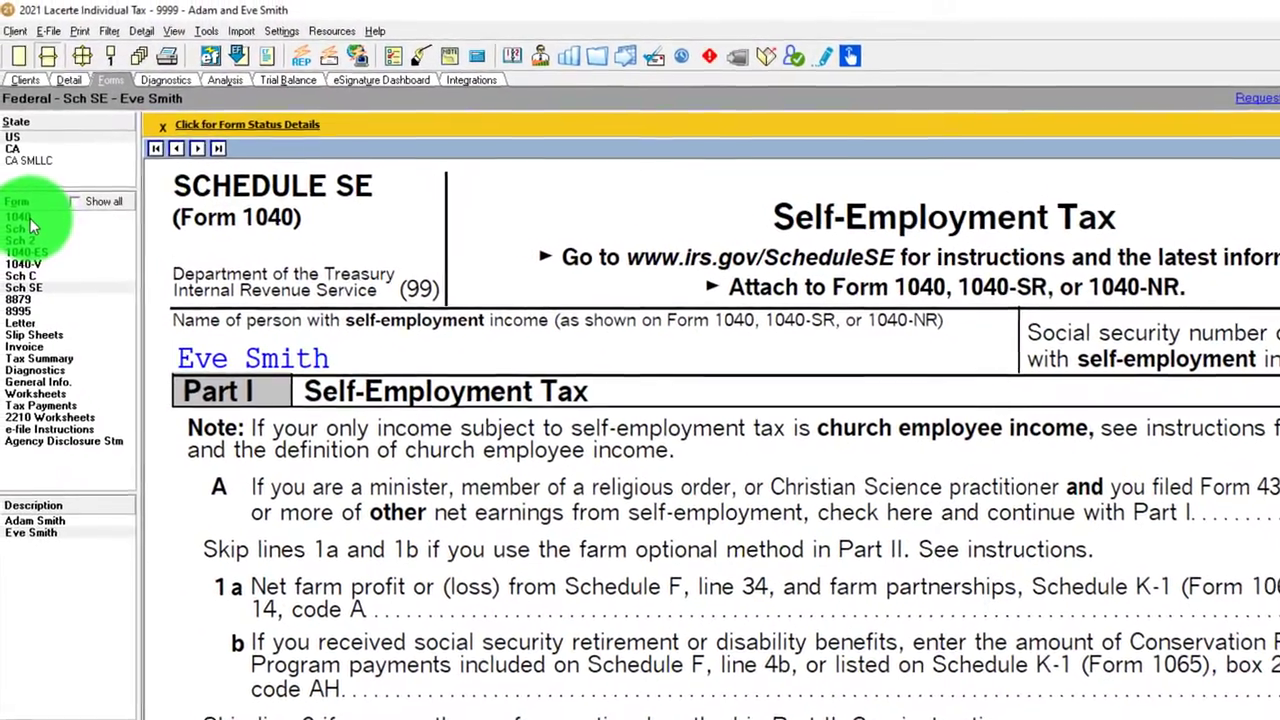
pyautogui.scroll(3, 612, 481)
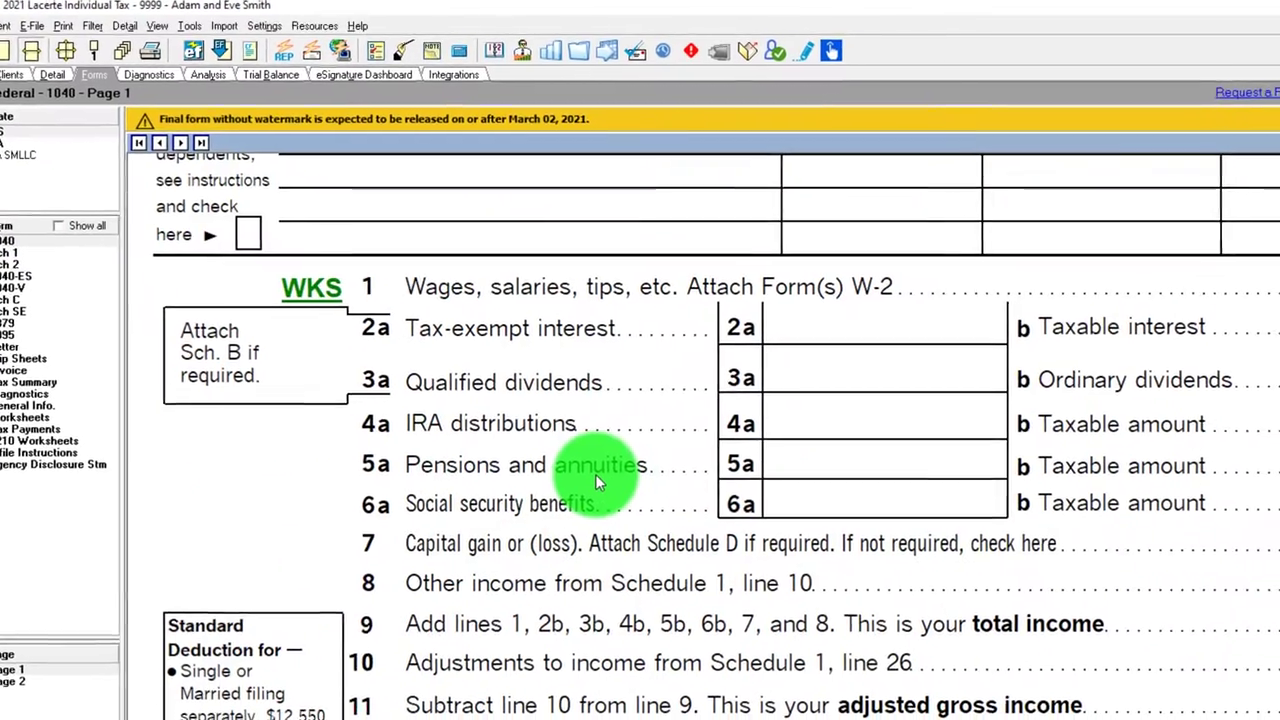